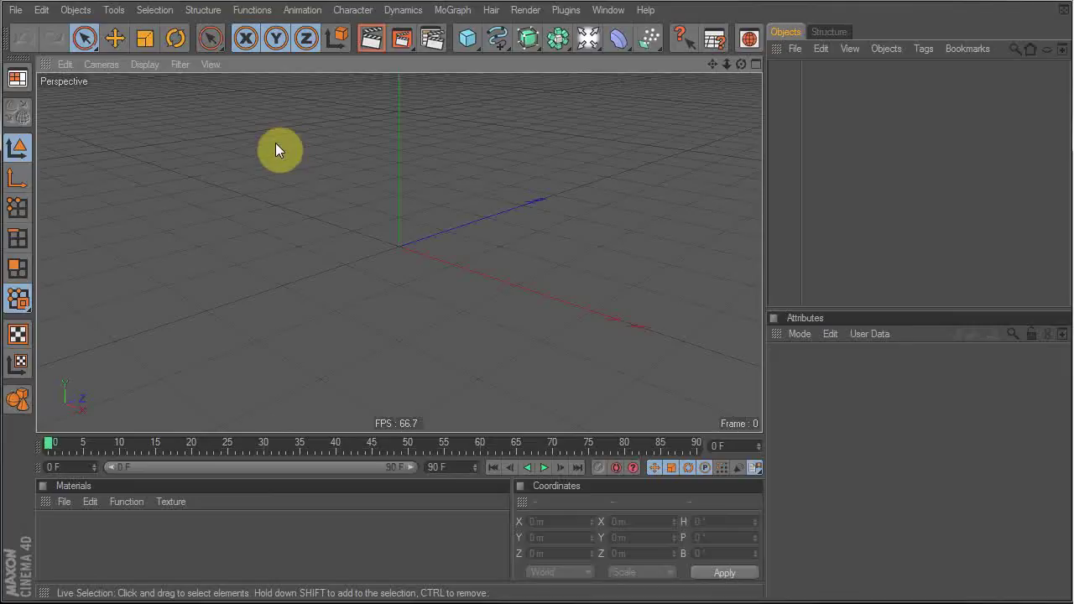
Dock the Coordinates manager beneath the Attributes manager and shrink it to fit its fields.
left_click_drag(529, 506, 861, 524)
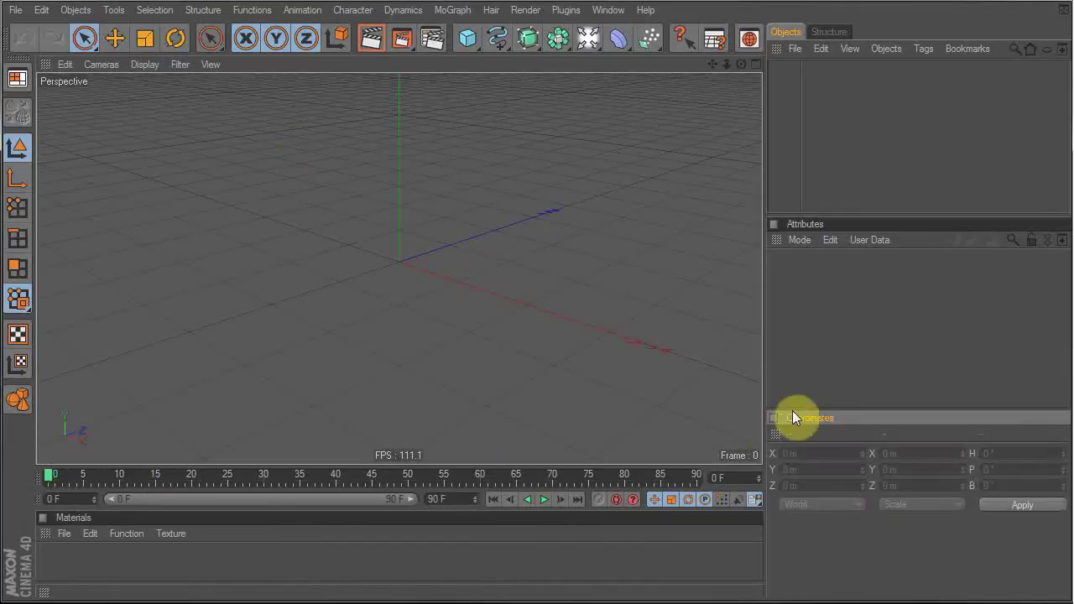
left_click_drag(829, 410, 836, 567)
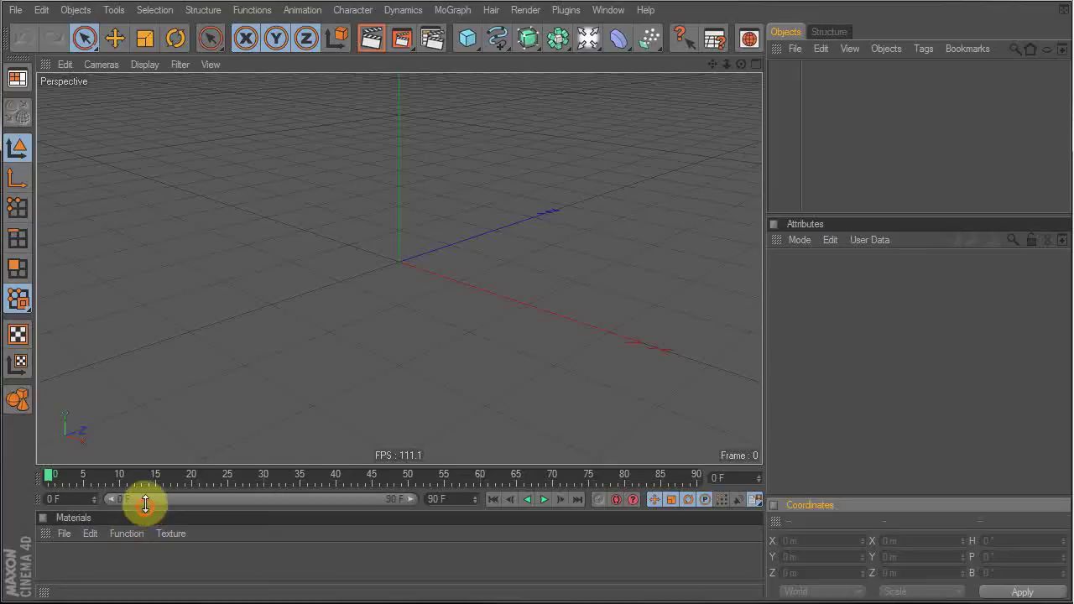
Collapse the Materials manager, playback controls and timeline, and widen the viewport slightly.
left_click_drag(145, 505, 150, 474)
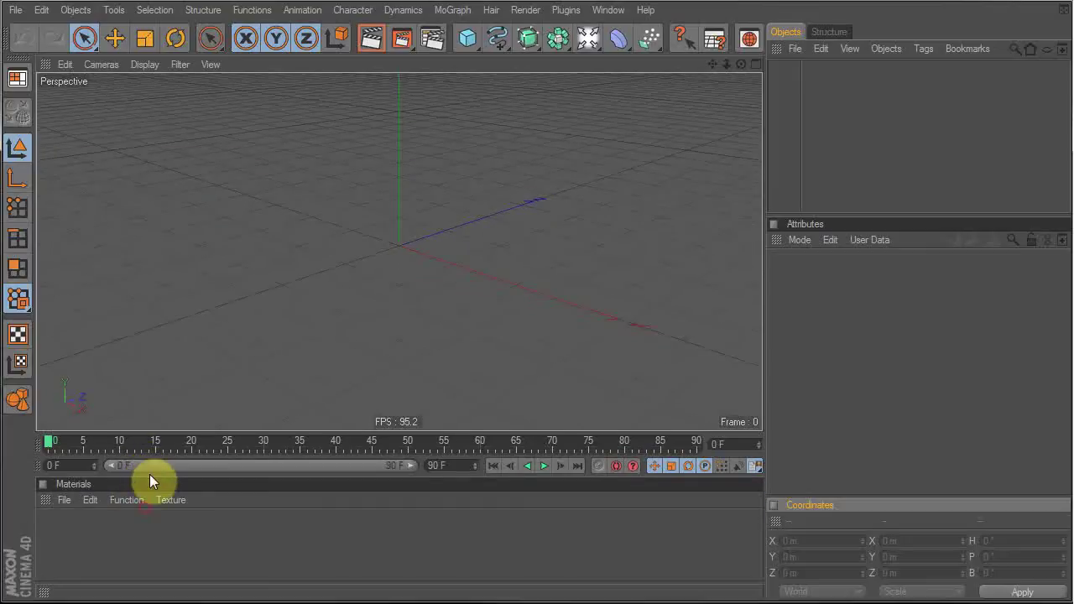
left_click(44, 507, "ctrl")
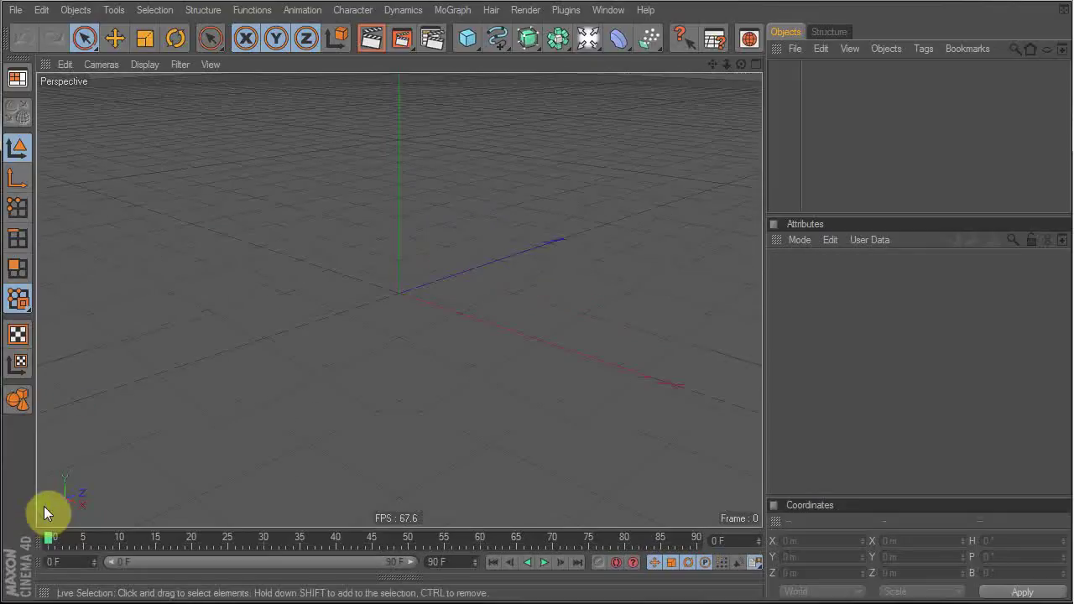
left_click(41, 560, "ctrl")
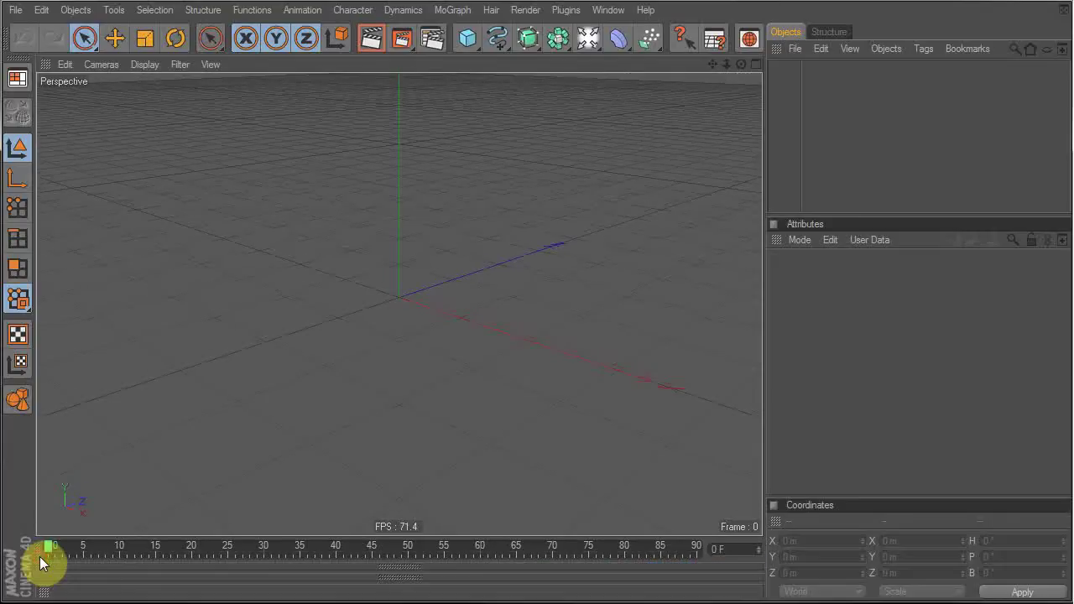
left_click(38, 552, "ctrl")
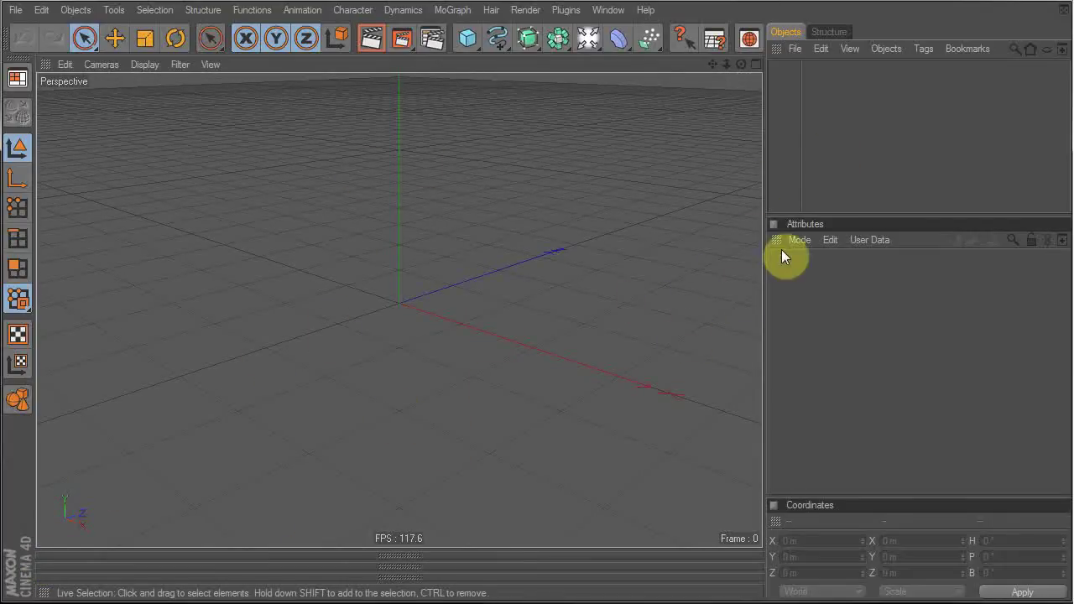
left_click_drag(766, 248, 787, 249)
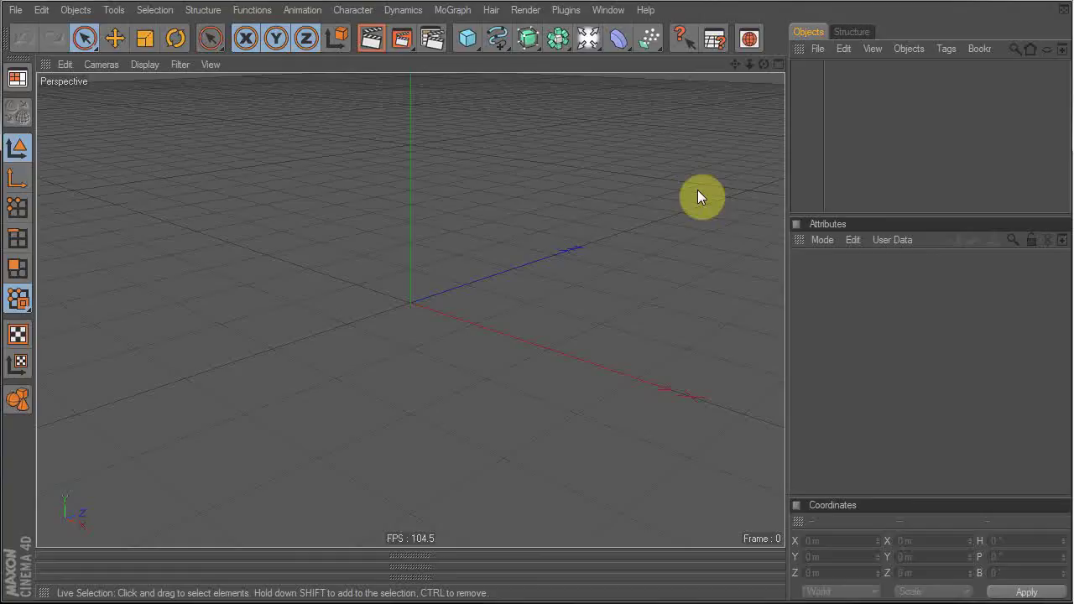
Add a cylinder primitive and resize it freehand to a radius of about 49 m and a height of about 105 m.
left_click(480, 39)
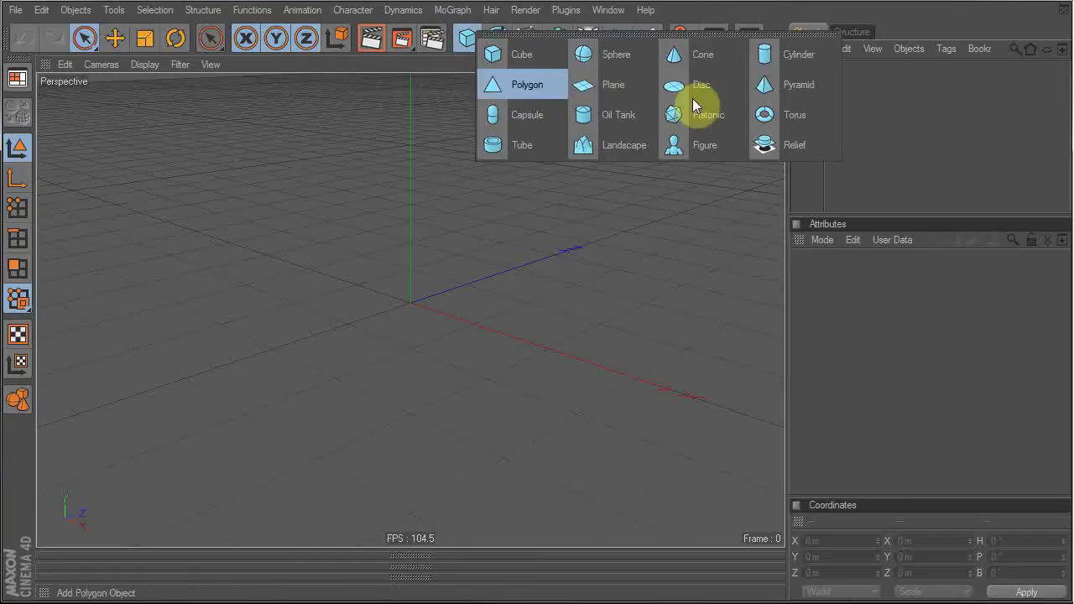
left_click(783, 55)
left_click_drag(410, 220, 437, 252)
left_click_drag(348, 415, 317, 338, "alt")
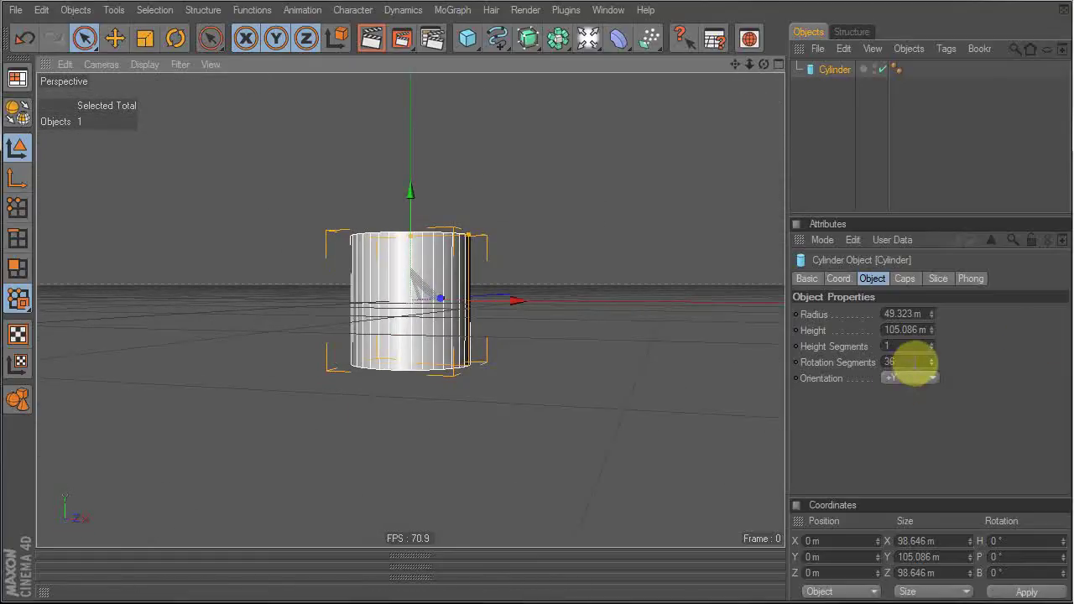
Reduce the cylinder's rotation segments to 14.
double_click(906, 361)
type("25")
scroll(915, 362, "down", 11)
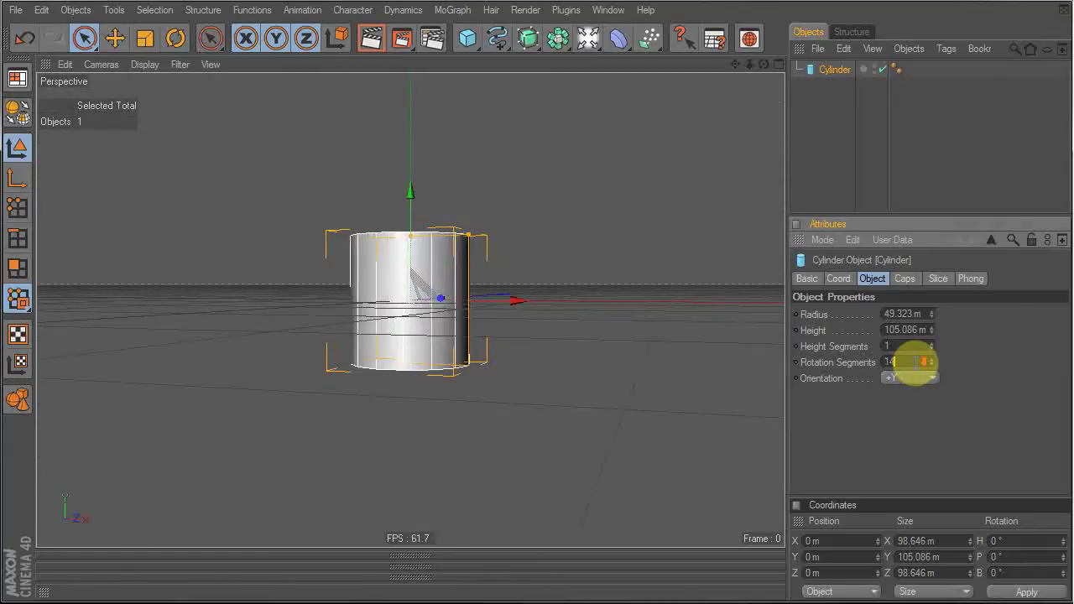
Convert the cylinder primitive into an editable polygon object.
left_click_drag(417, 274, 445, 324, "alt")
left_click_drag(325, 286, 317, 323, "alt")
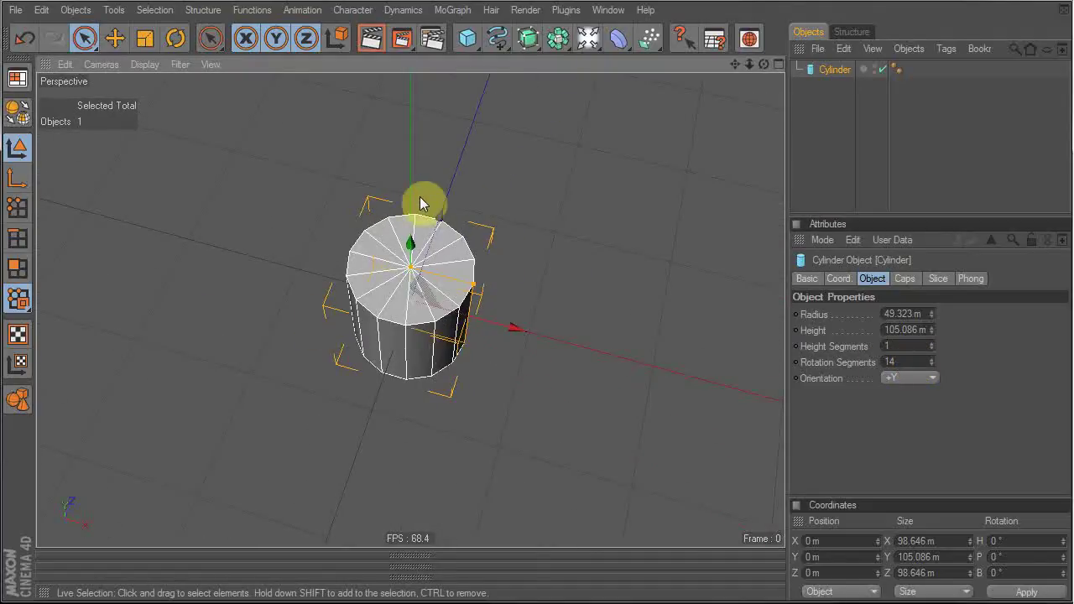
left_click_drag(497, 228, 384, 243, "alt")
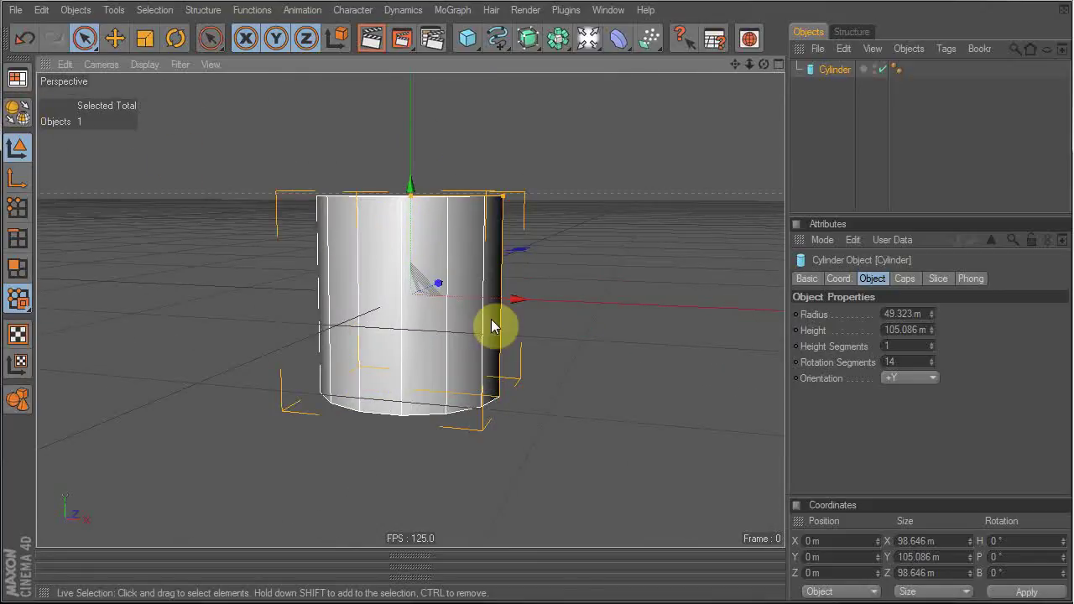
key("v")
mouse_move(504, 269)
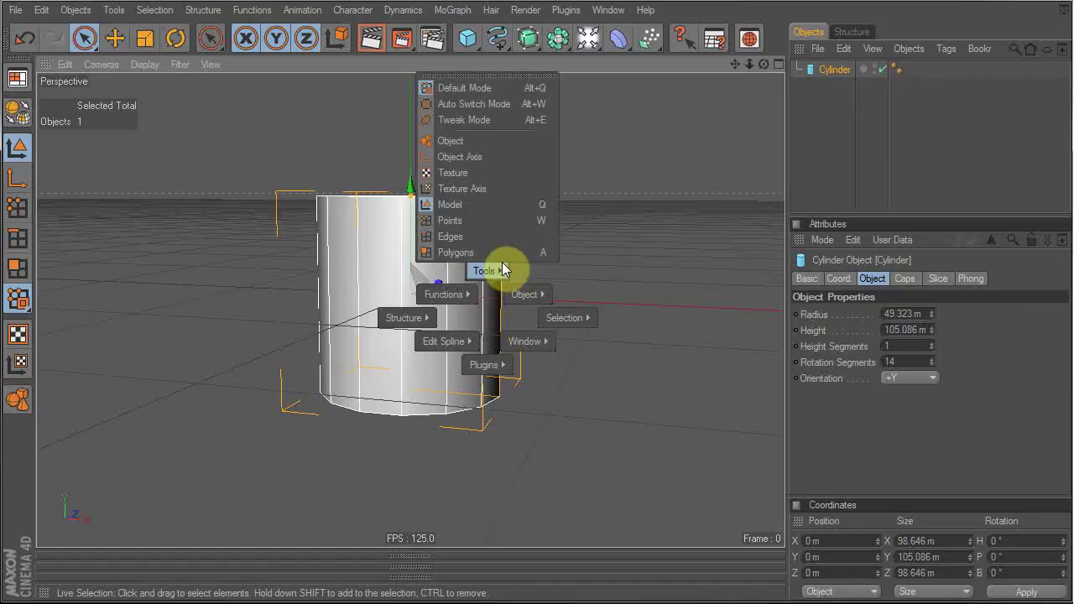
mouse_move(443, 299)
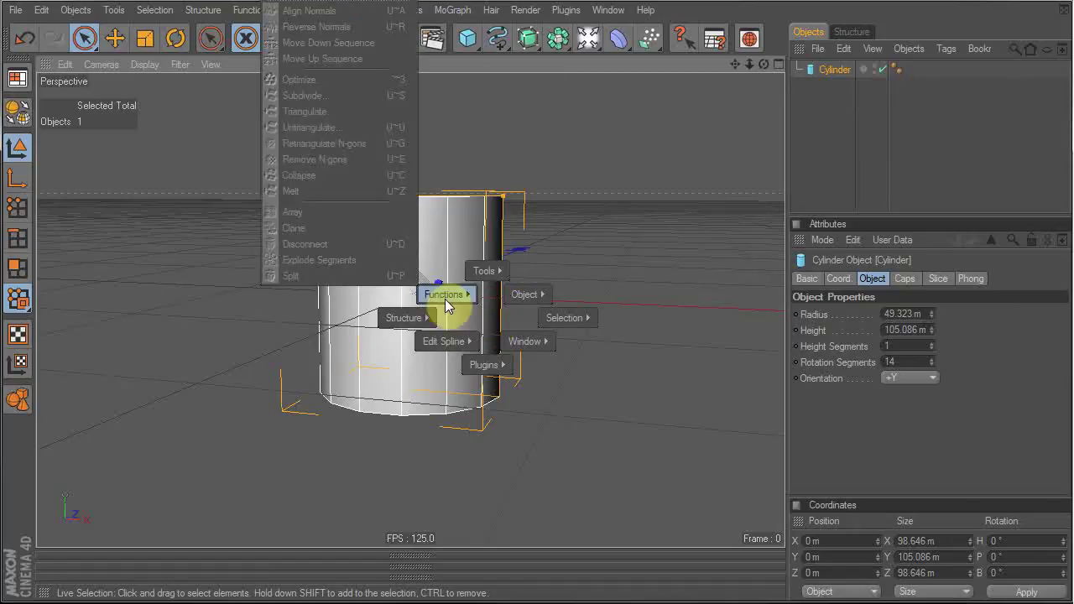
mouse_move(515, 307)
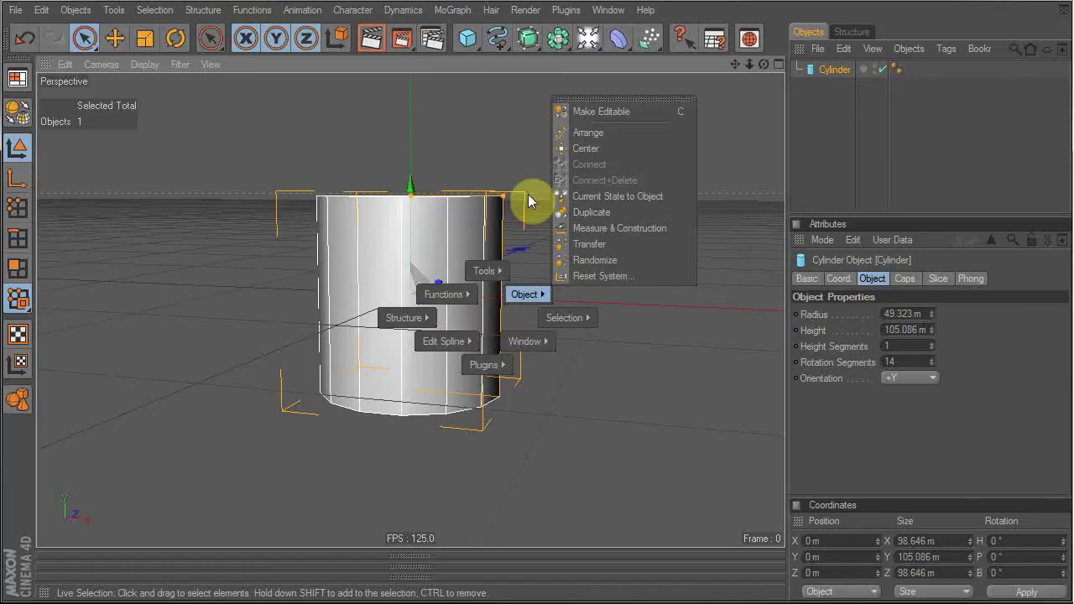
left_click(643, 115)
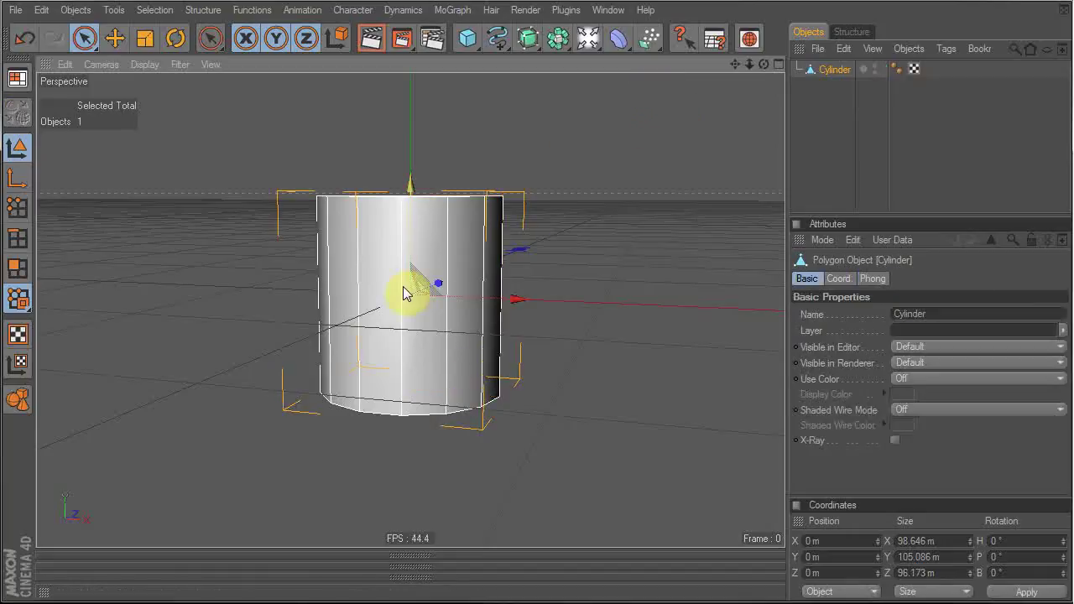
key("v")
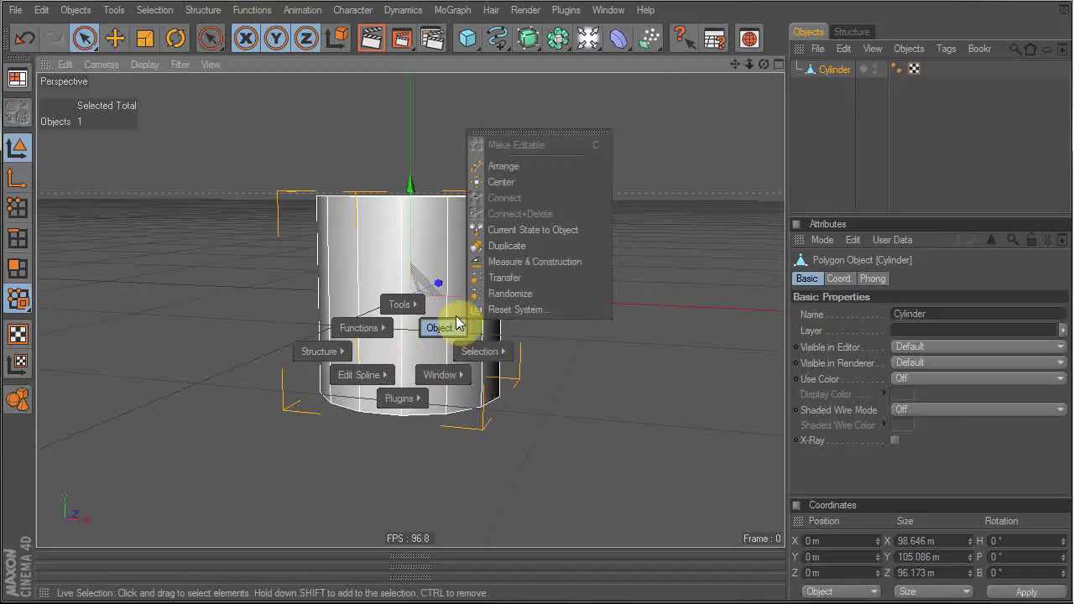
mouse_move(406, 303)
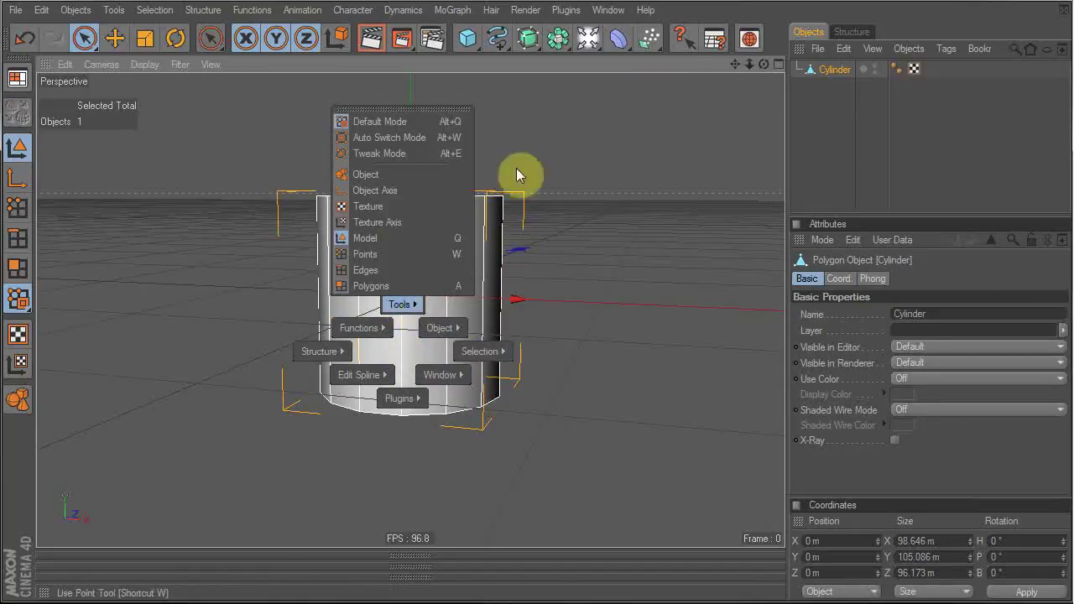
left_click(410, 339)
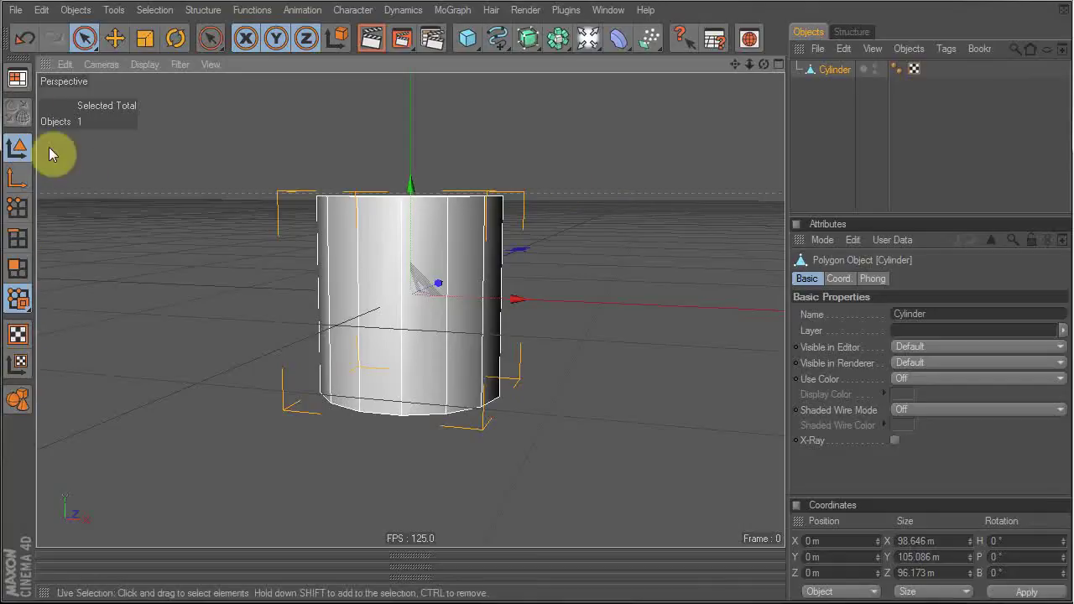
key("v")
mouse_move(490, 236)
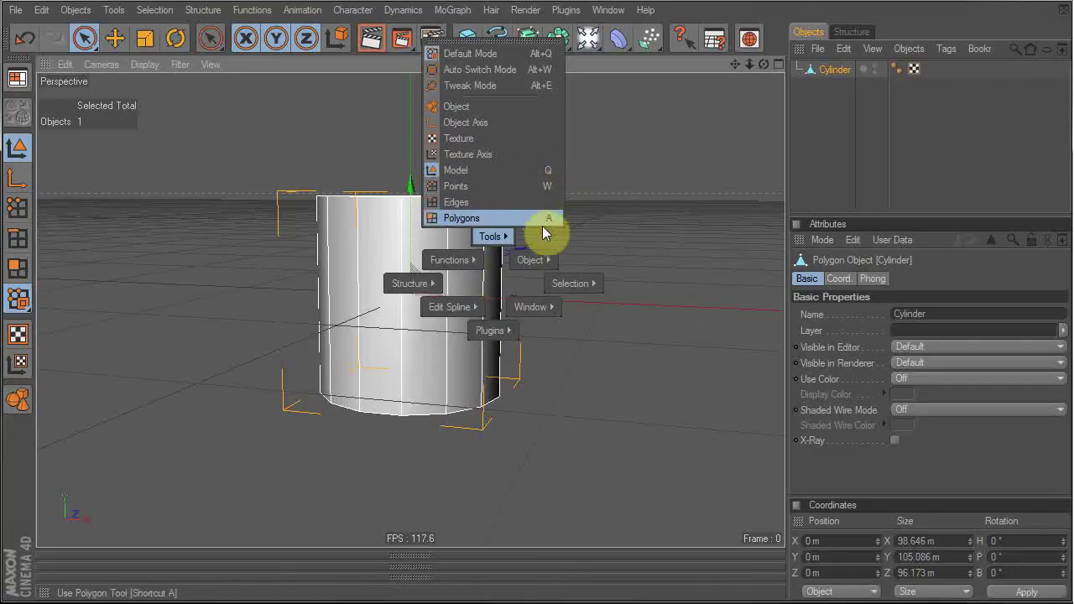
left_click(536, 170)
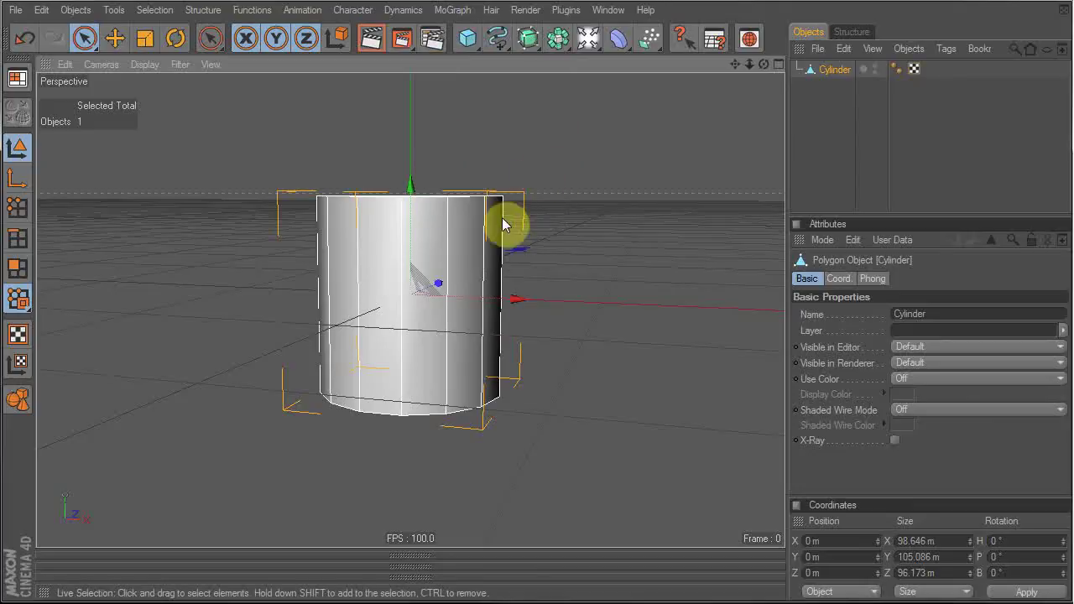
In polygon mode, select the cylinder's top cap polygons, try lifting them off along Y, and undo the move.
left_click_drag(545, 224, 470, 252, "alt")
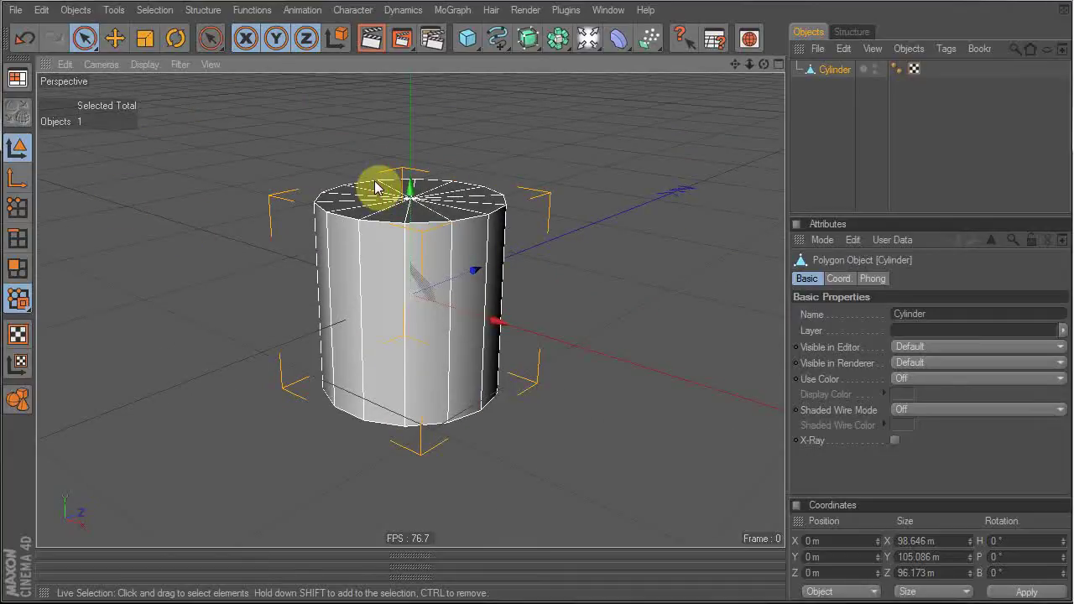
left_click_drag(370, 199, 376, 196, "alt")
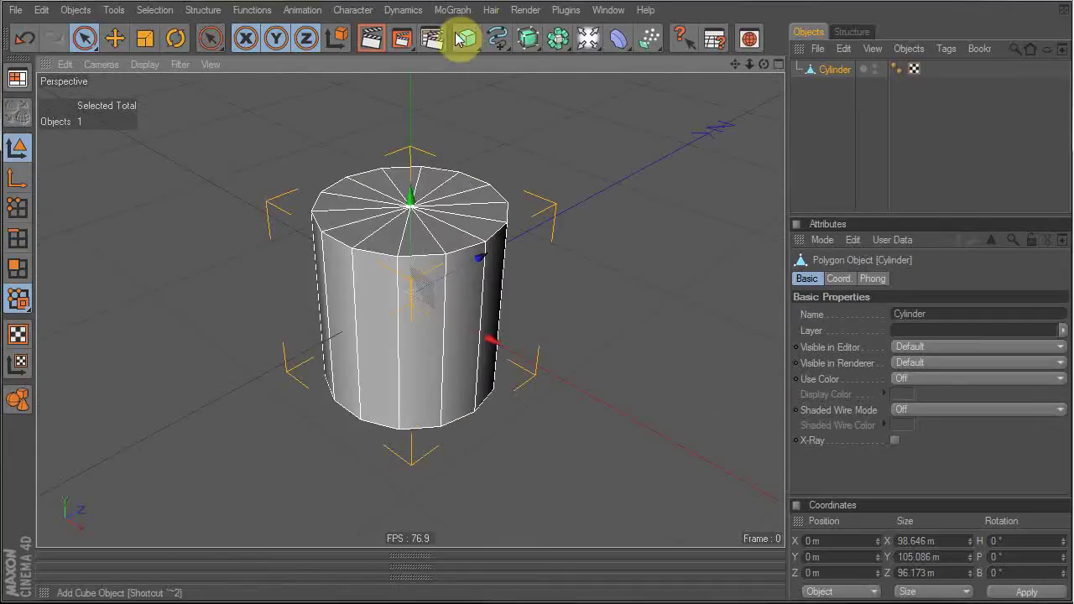
left_click_drag(428, 237, 458, 240, "alt")
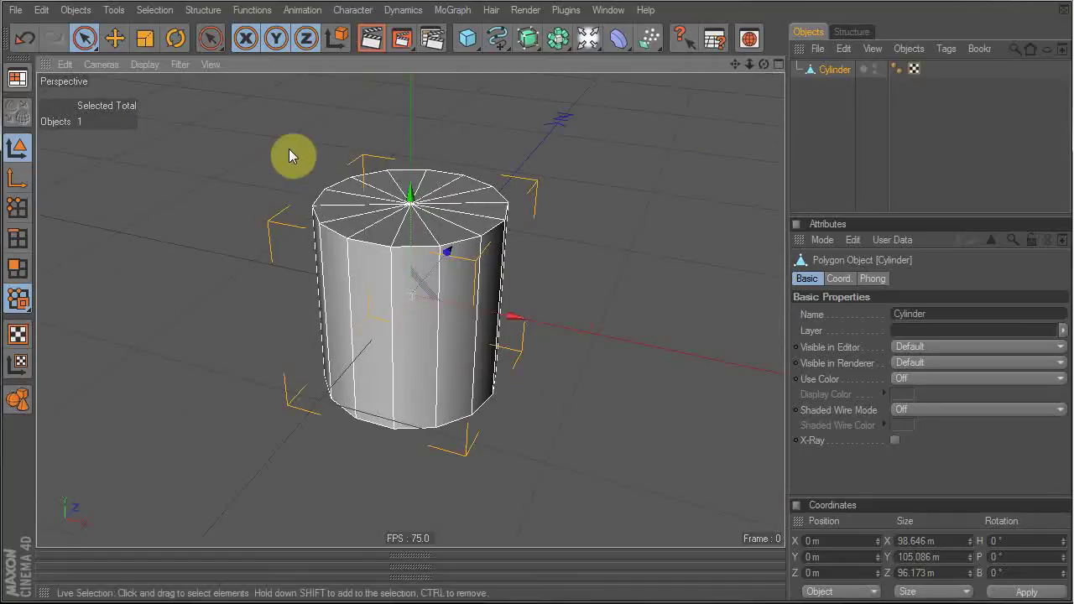
mouse_move(375, 136)
left_mouse_down("alt")
mouse_move(377, 84)
mouse_move(378, 136)
left_mouse_up("alt")
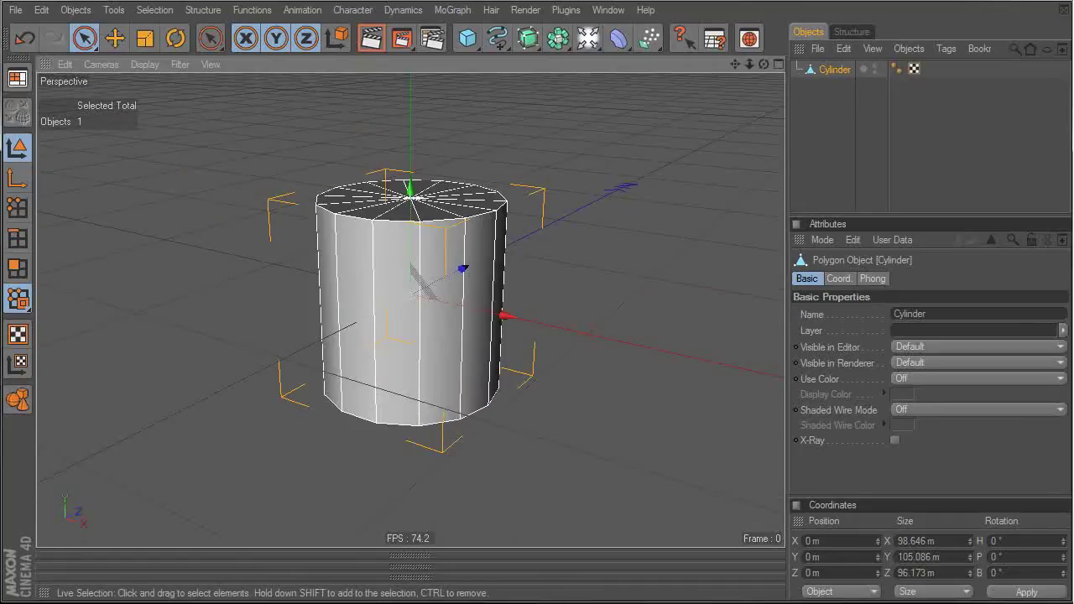
left_click(25, 270)
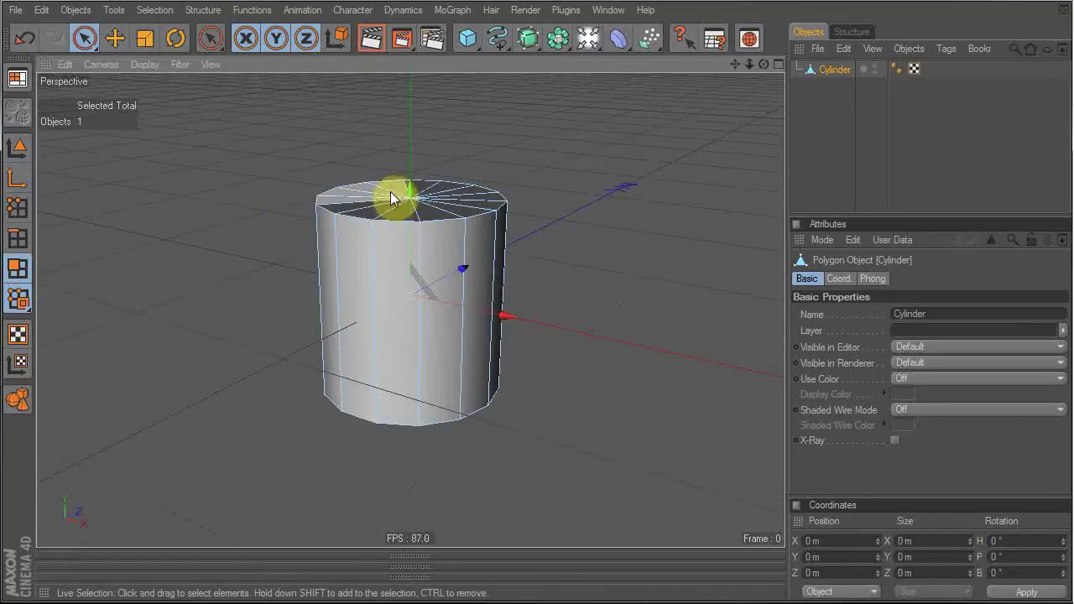
left_click_drag(424, 198, 416, 197)
left_click_drag(411, 153, 411, 85)
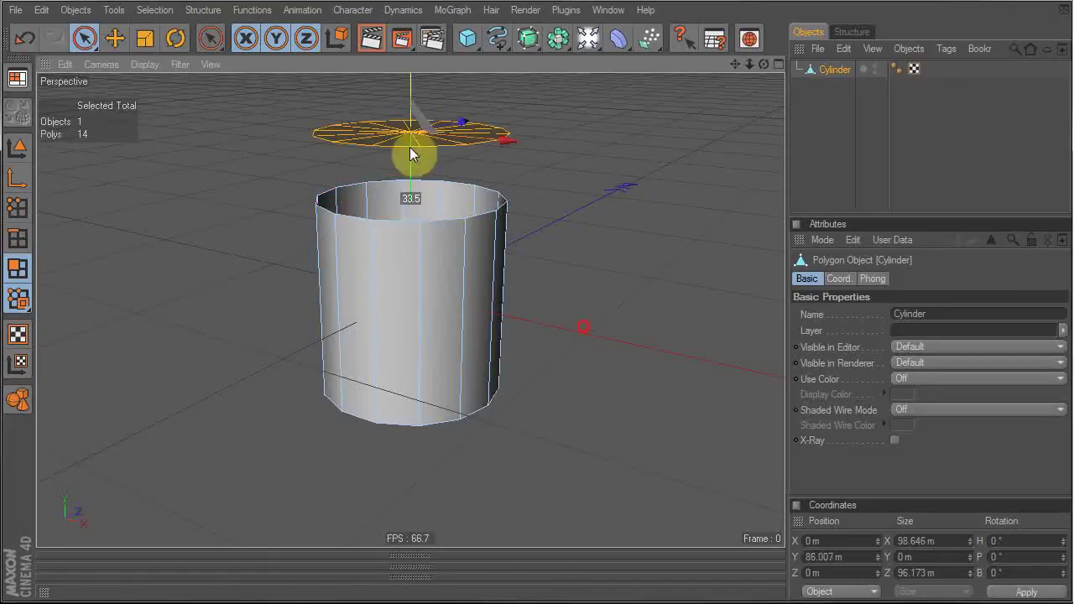
key("ctrl+z")
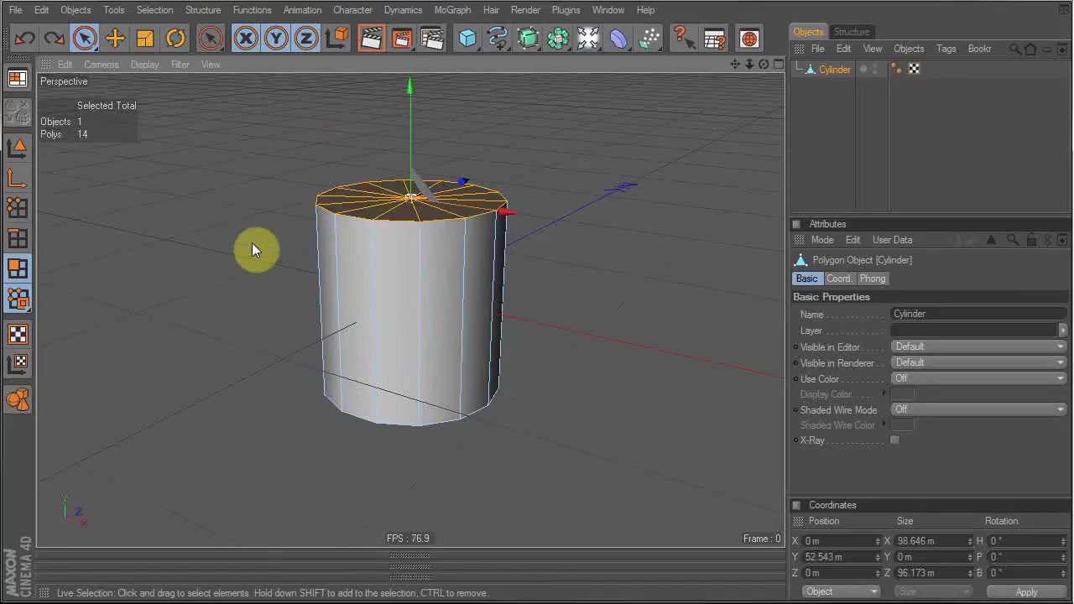
Select all of the cylinder's points and optimize polygons, unused points and points with a 0.01 m tolerance.
left_click(17, 207)
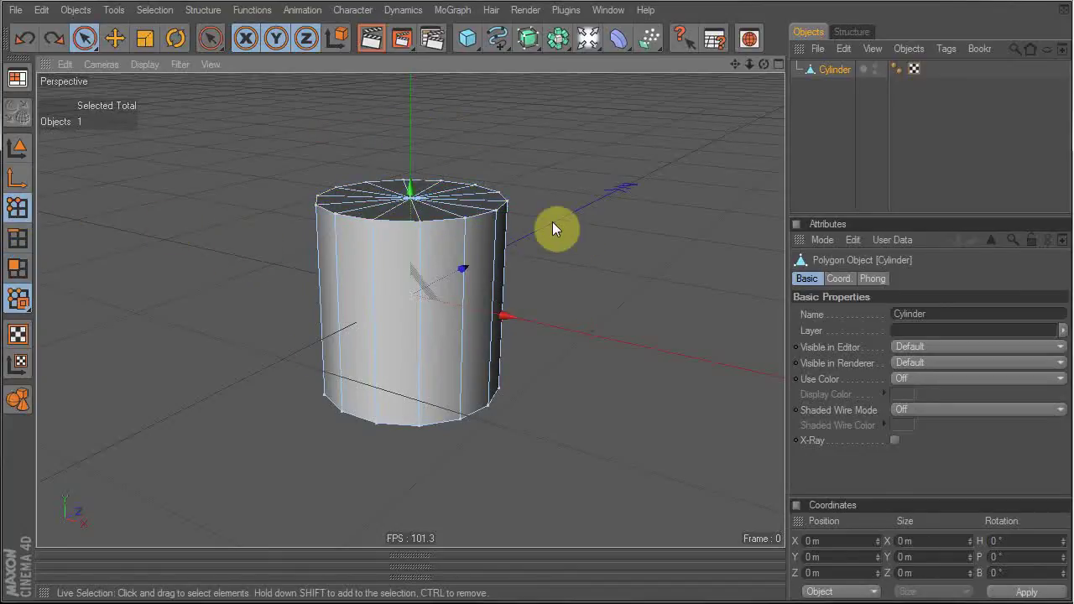
key("ctrl+a")
left_click_drag(527, 353, 599, 171, "alt")
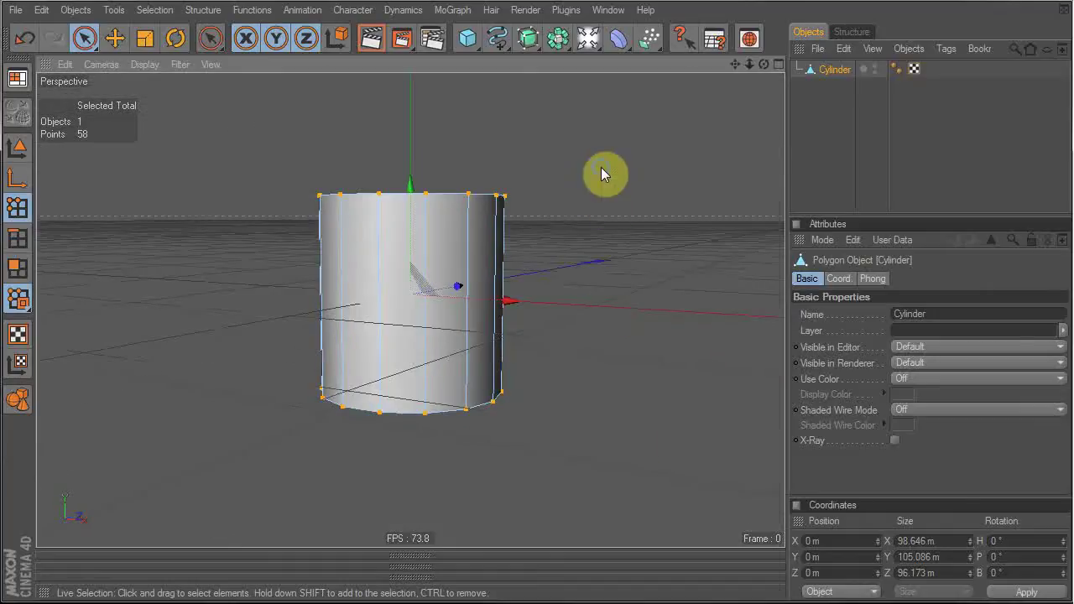
right_click(600, 171)
left_click(656, 570)
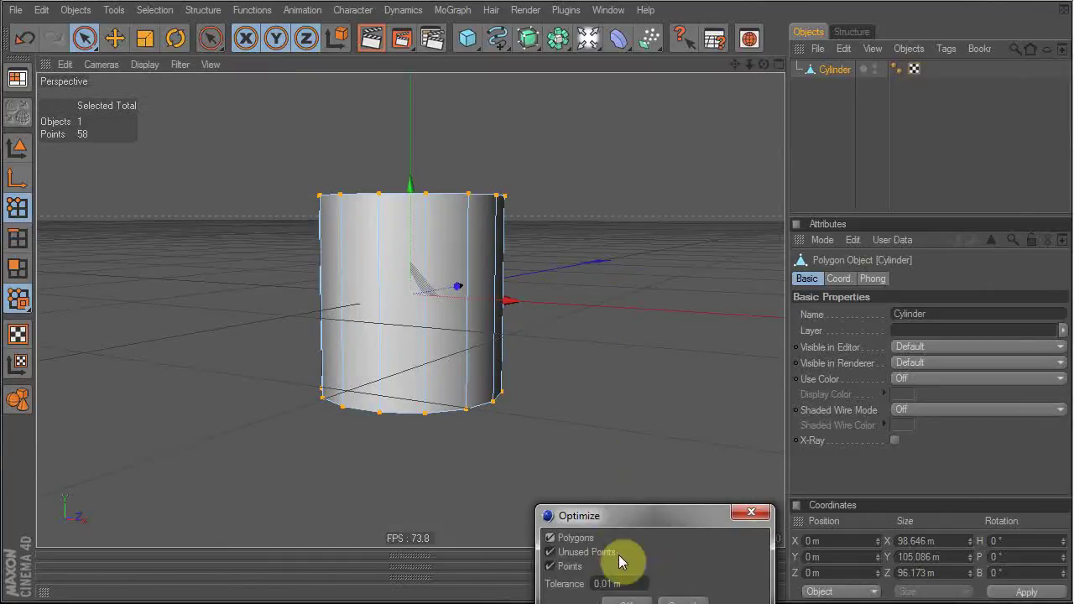
left_click(640, 603)
Select the optimized cylinder's top cap polygons, test raising them along Y, and undo the move.
left_click_drag(619, 338, 562, 428, "alt")
left_click(397, 194)
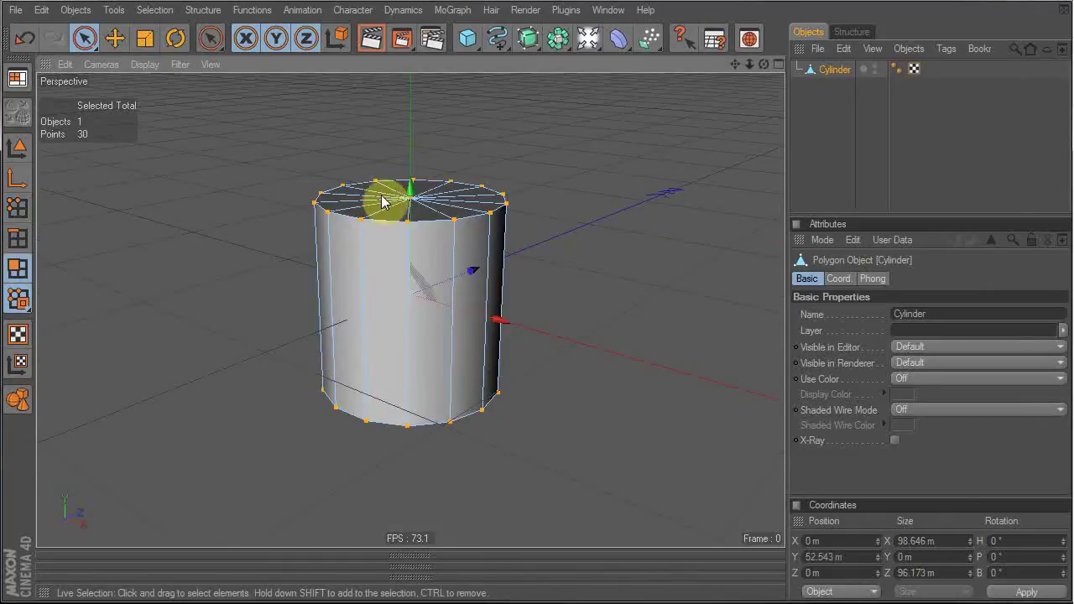
left_click_drag(411, 150, 411, 102)
key("ctrl+z")
Try nesting the cylinder under a HyperNURBS object to preview its smoothing, and undo it.
left_click(528, 39, "alt")
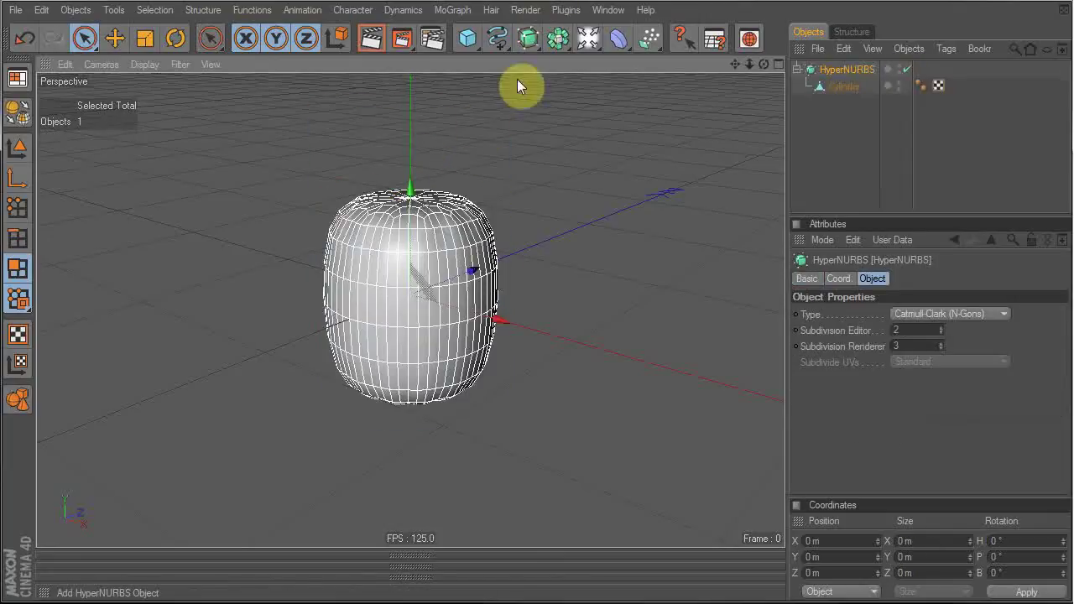
left_click_drag(520, 134, 519, 139, "alt")
key("ctrl+z")
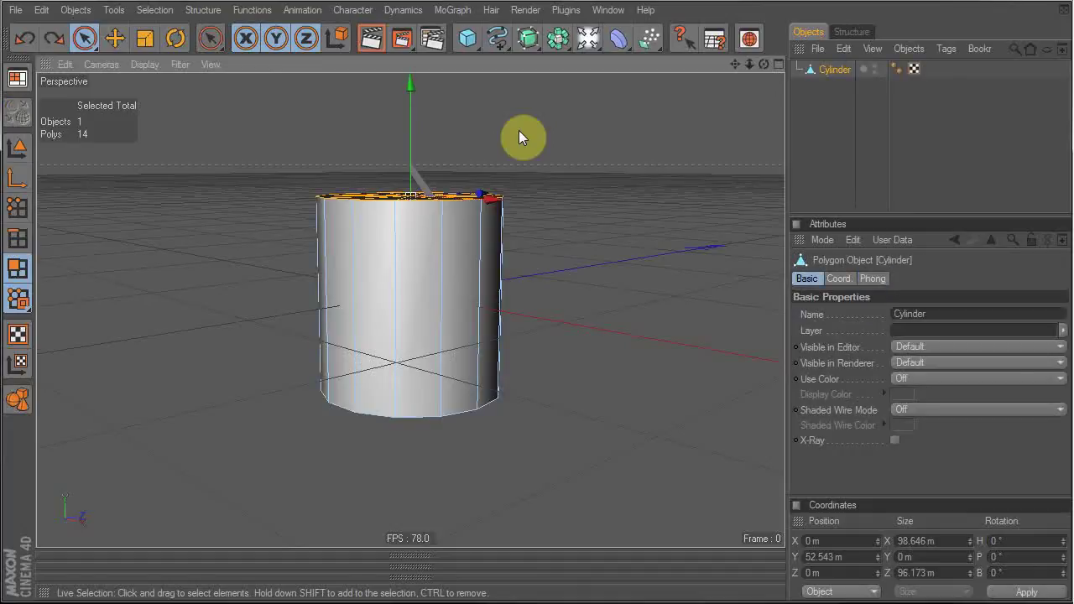
left_click_drag(683, 189, 584, 162, "alt")
left_click_drag(583, 332, 594, 138, "alt")
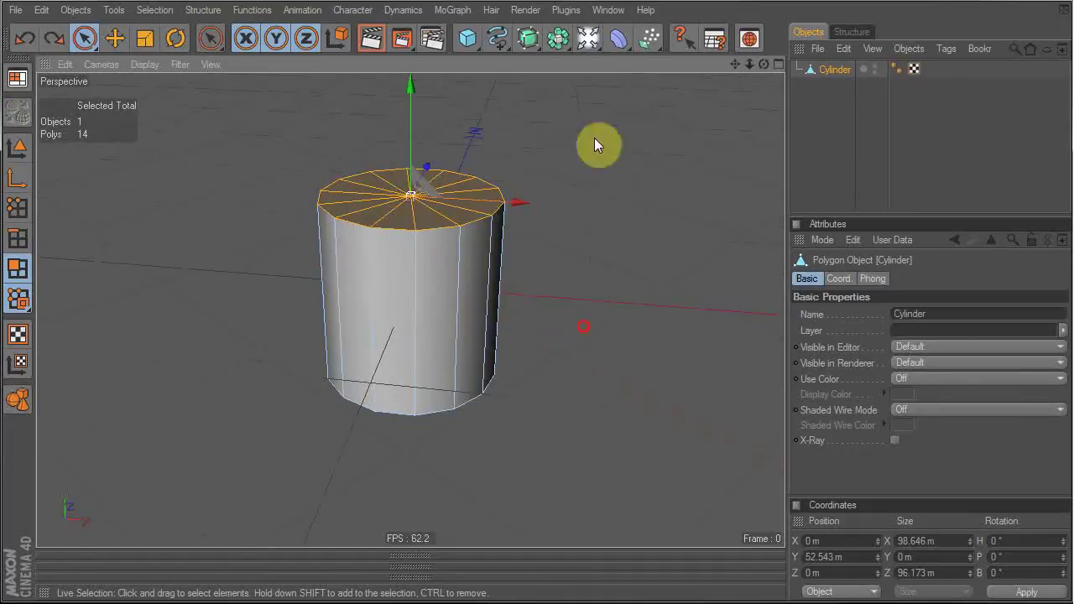
Select the polygons of the cylinder's bottom cap and extrude them downward about 68.6 m.
left_click_drag(538, 157, 537, 61, "alt")
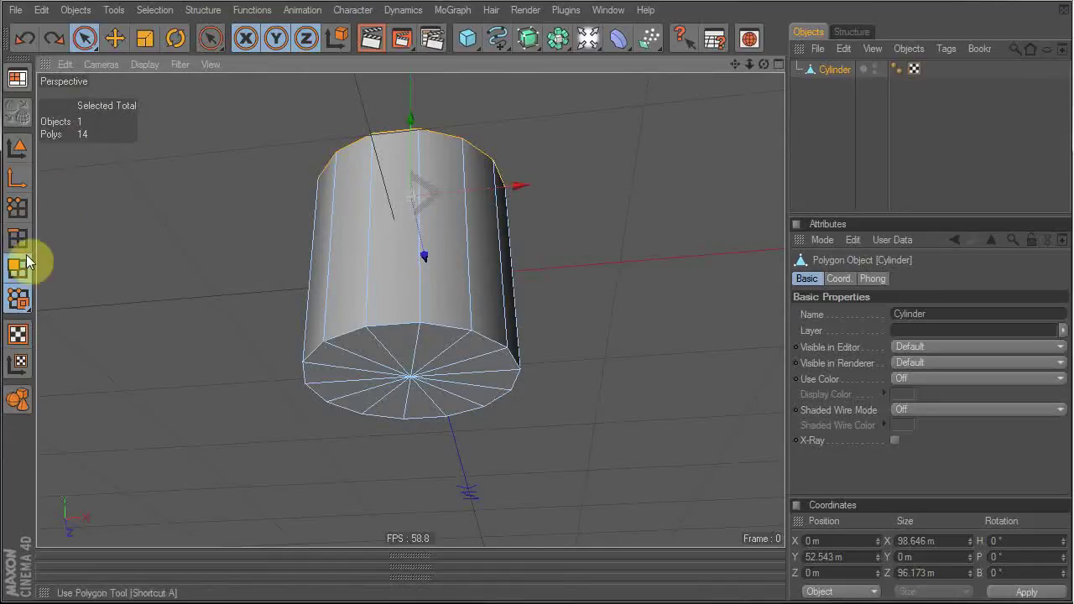
left_click(421, 363)
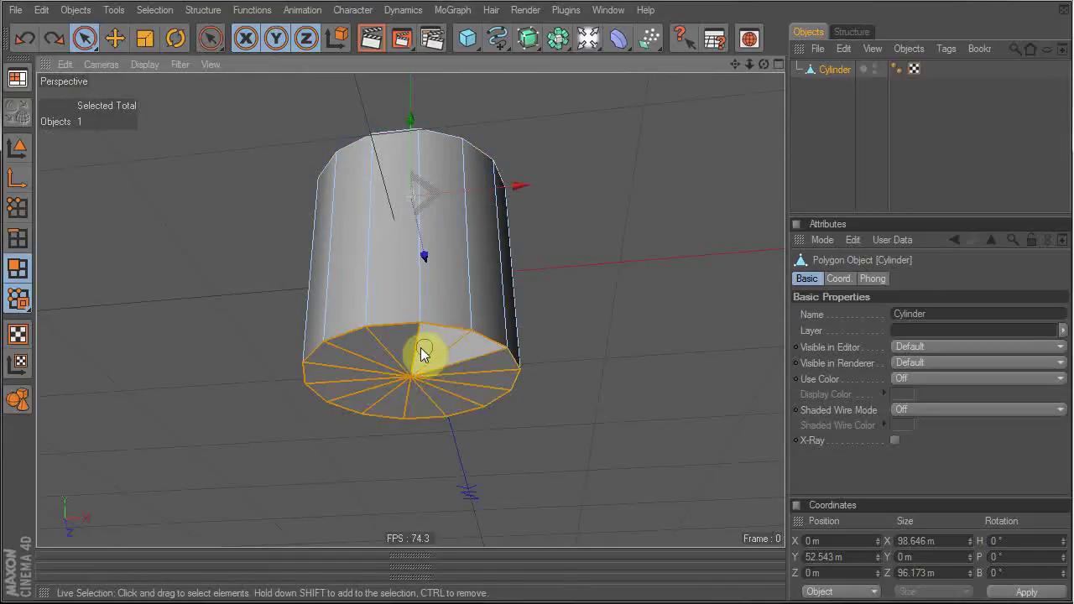
key("d")
left_click_drag(647, 319, 657, 419)
right_click(606, 246)
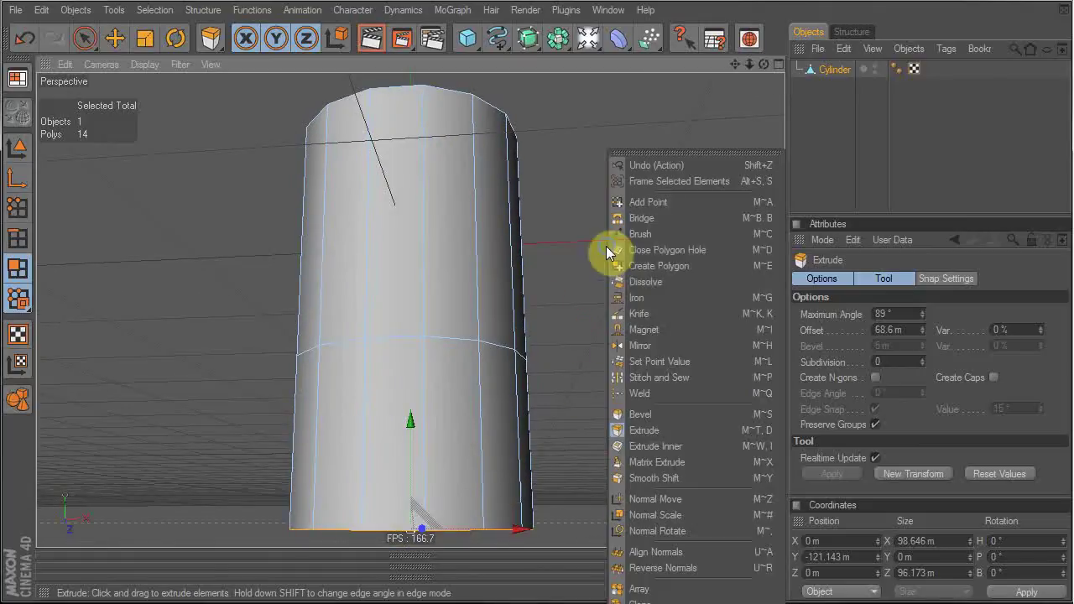
left_click(678, 429)
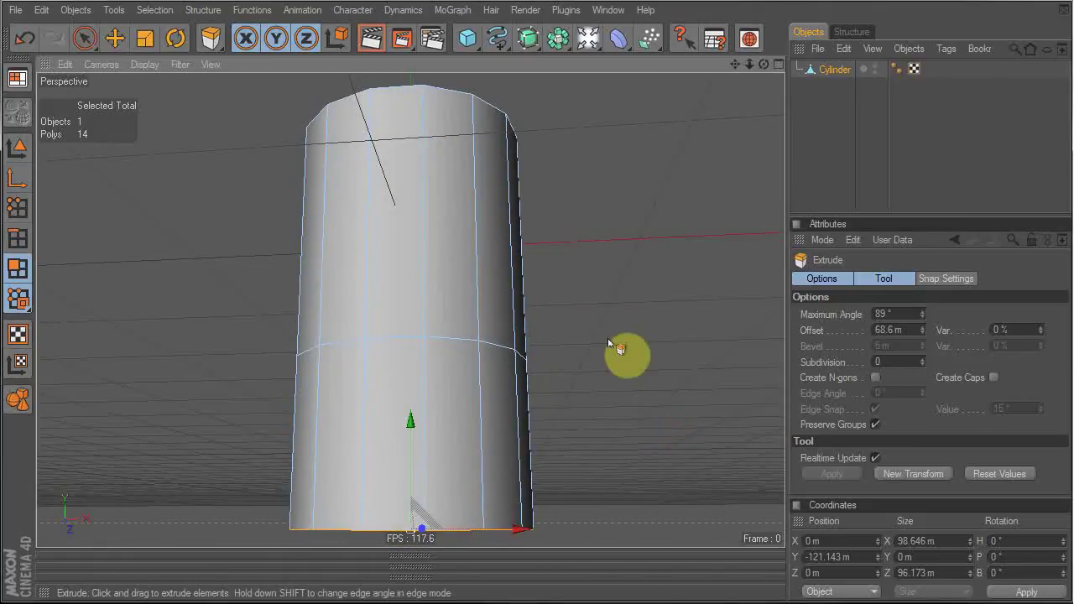
Scale the extruded bottom cap out to about 227 m wide and lower it to about Y -149.5 m.
key("t")
left_click_drag(595, 339, 780, 339)
scroll(579, 340, "down", 5)
left_click_drag(570, 342, 562, 396, "alt")
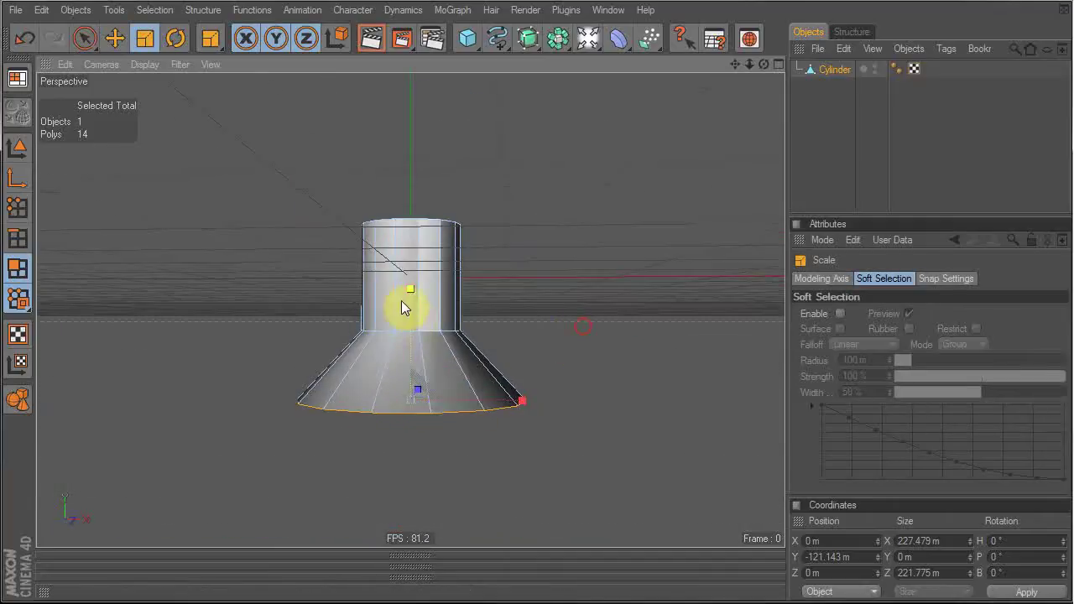
key("e")
left_click_drag(409, 293, 407, 300)
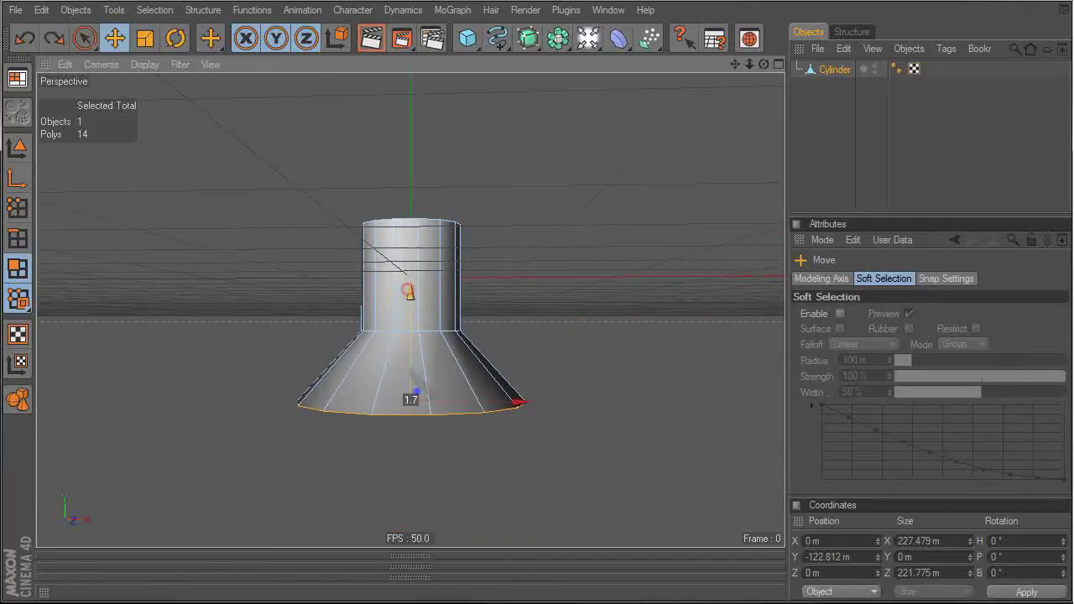
left_click_drag(412, 391, 417, 411)
mouse_move(410, 314)
left_mouse_down()
mouse_move(410, 339)
mouse_move(410, 320)
left_mouse_up()
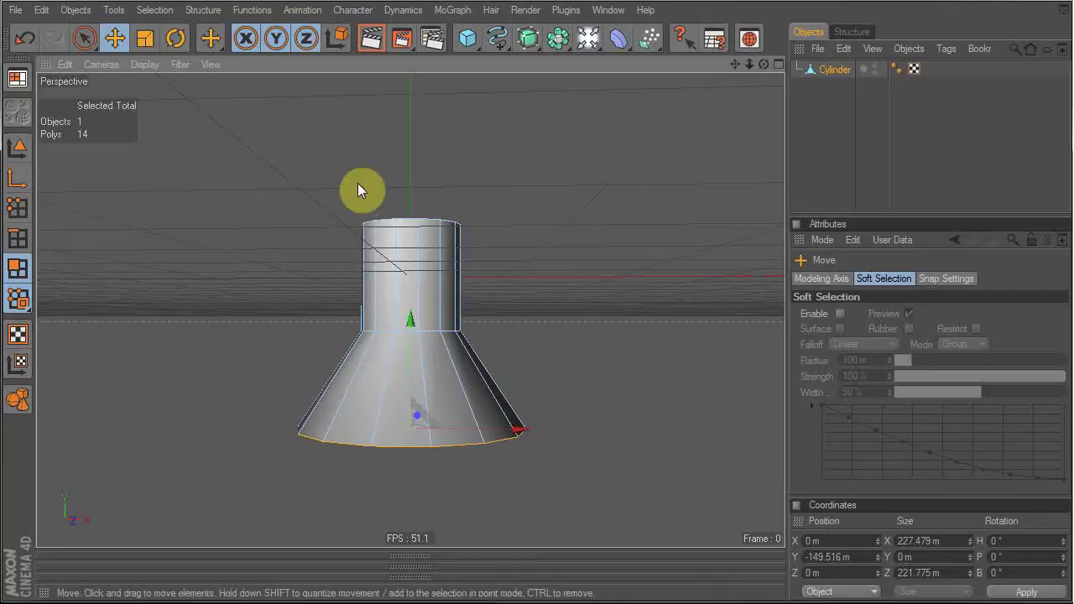
key("Return")
left_click_drag(297, 195, 487, 250)
left_click_drag(412, 176, 486, 233)
key("Return")
key("ctrl+z")
key("space")
key("d")
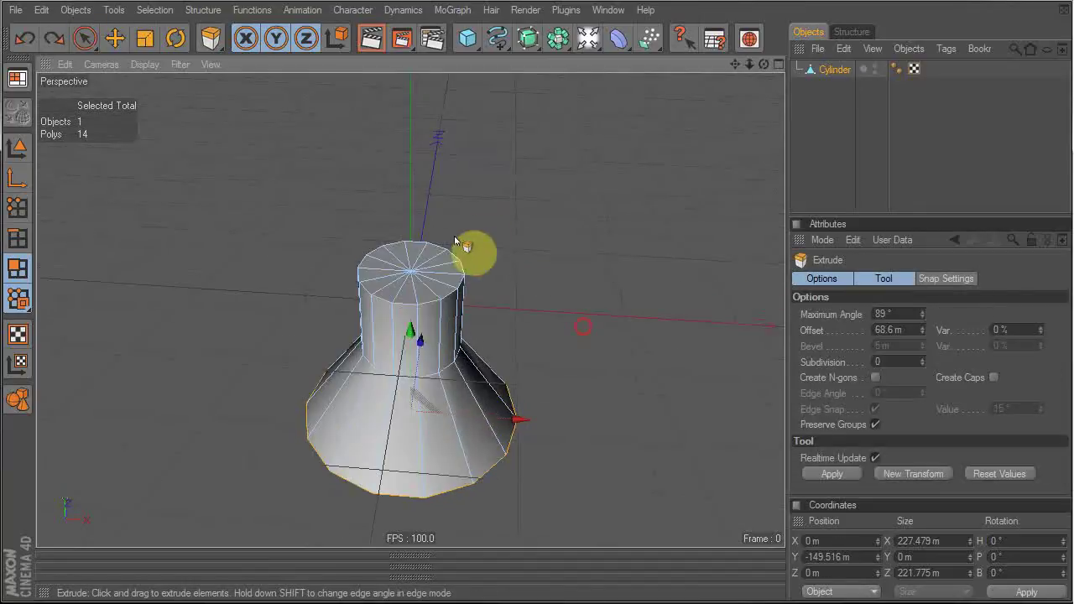
Select the top cap polygons, extrude them upward about 17 m and scale them in to about 67 m wide.
left_click(84, 37)
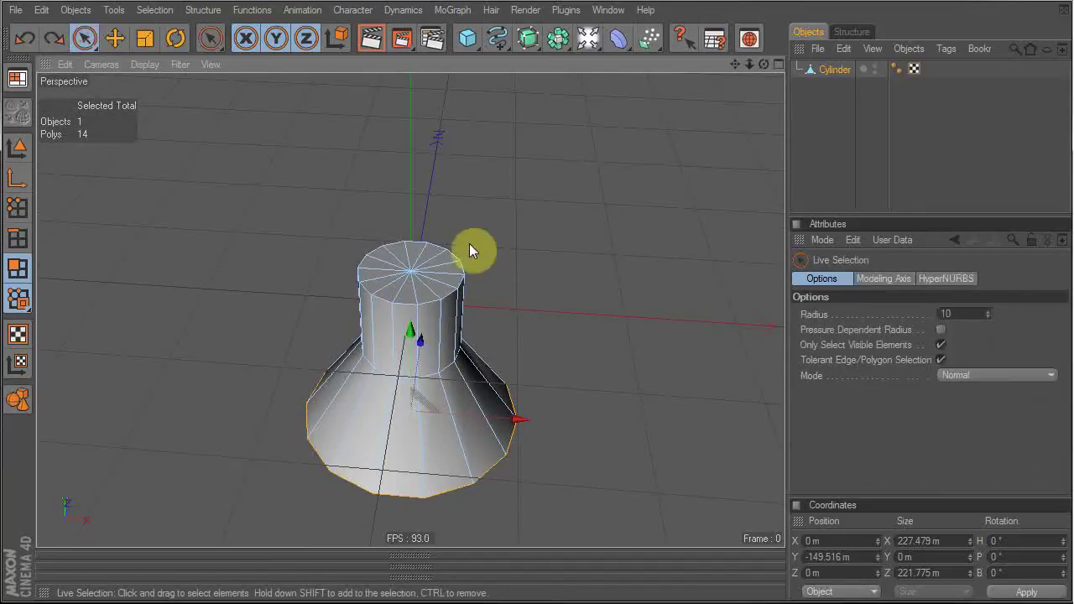
mouse_move(431, 271)
left_mouse_down()
mouse_move(408, 259)
mouse_move(412, 283)
left_mouse_up()
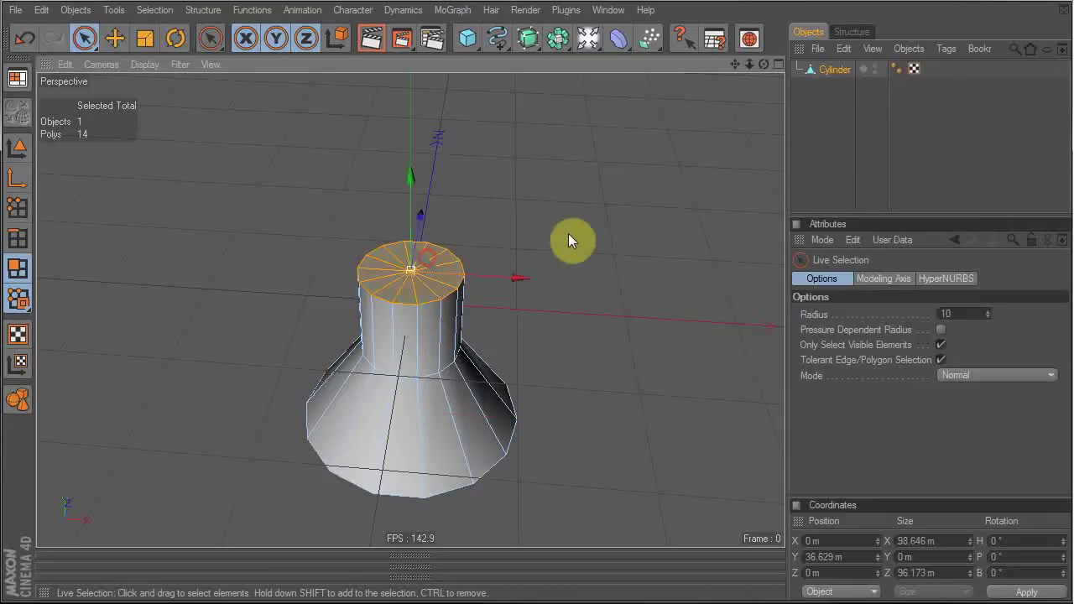
key("d")
left_click_drag(562, 233, 587, 250)
key("t")
left_click_drag(623, 210, 598, 205)
left_click_drag(579, 251, 559, 146, "alt")
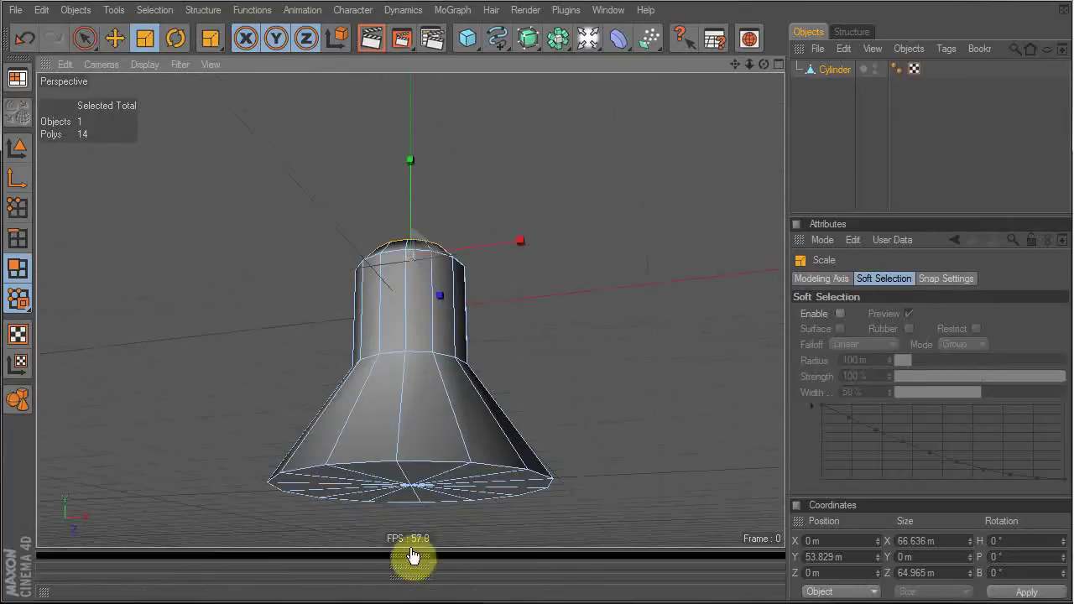
Select all polygons of the flared bottom cap and extrude them downward about 34.3 m to form a vertical rim.
key("9")
left_click(415, 485)
left_click_drag(425, 485, 459, 484)
key("d")
left_click_drag(599, 349, 671, 349)
left_click_drag(671, 349, 663, 411, "alt")
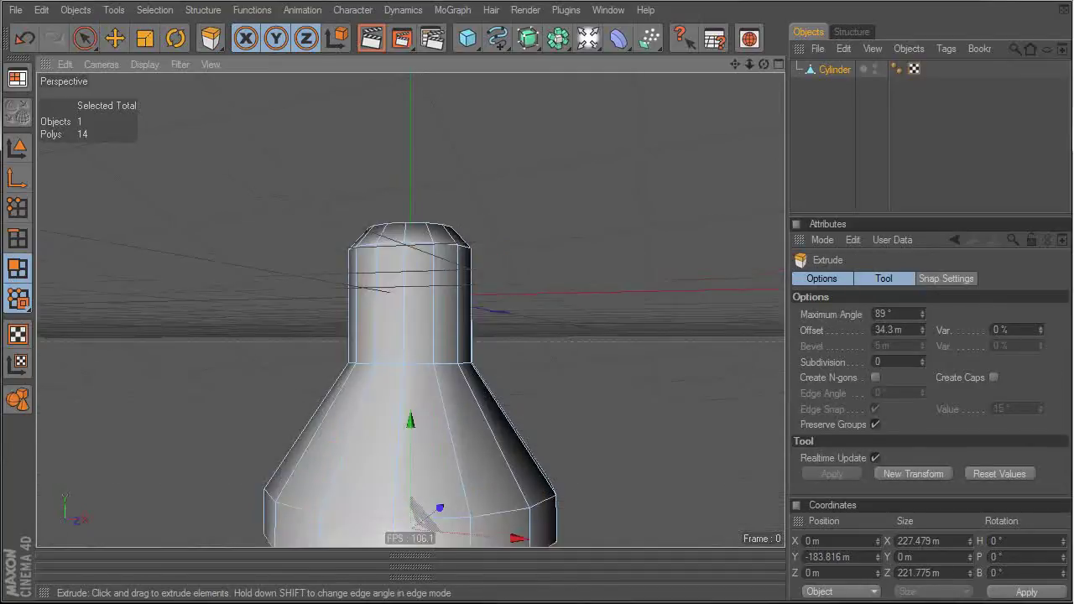
right_click_drag(663, 411, 546, 437, "alt")
middle_click_drag(533, 444, 504, 326, "alt")
left_click_drag(550, 273, 565, 316, "alt")
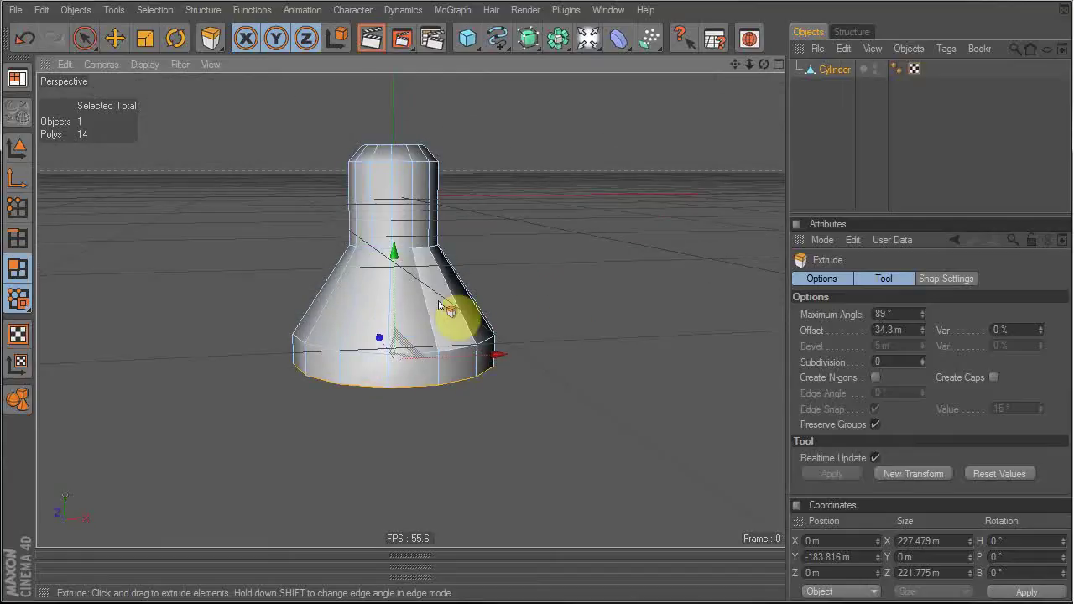
In model mode, squash the whole cylinder object along Y to about 182 m tall.
key("Return")
key("t")
left_click_drag(394, 81, 392, 108)
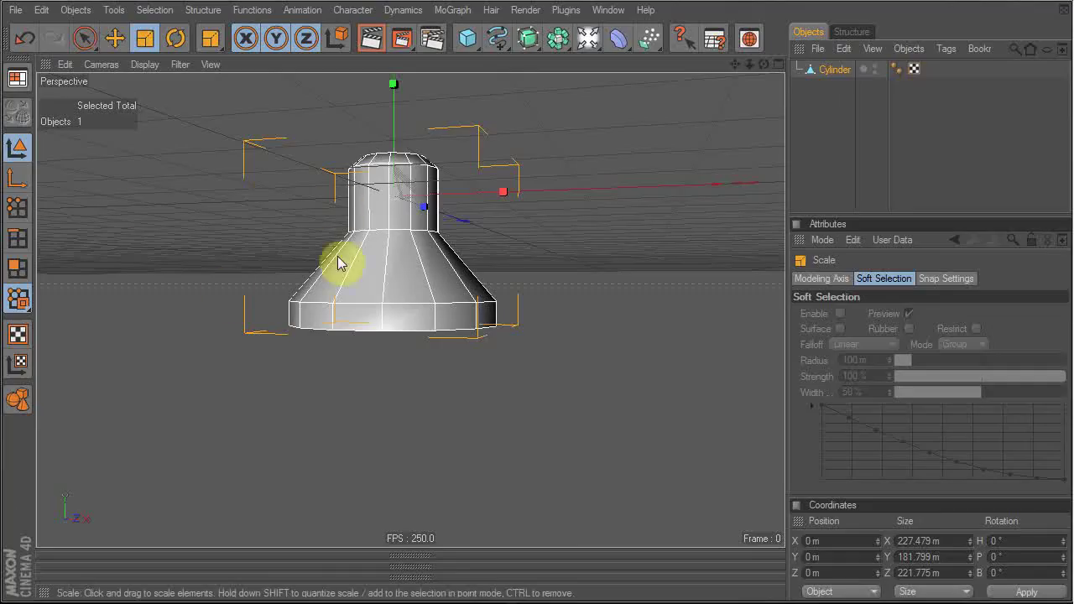
In point mode, select all points of the bottom rim and lower them to about Y -152 m.
left_click(19, 210)
left_click_drag(221, 260, 550, 367)
key("e")
left_click_drag(396, 212, 397, 238)
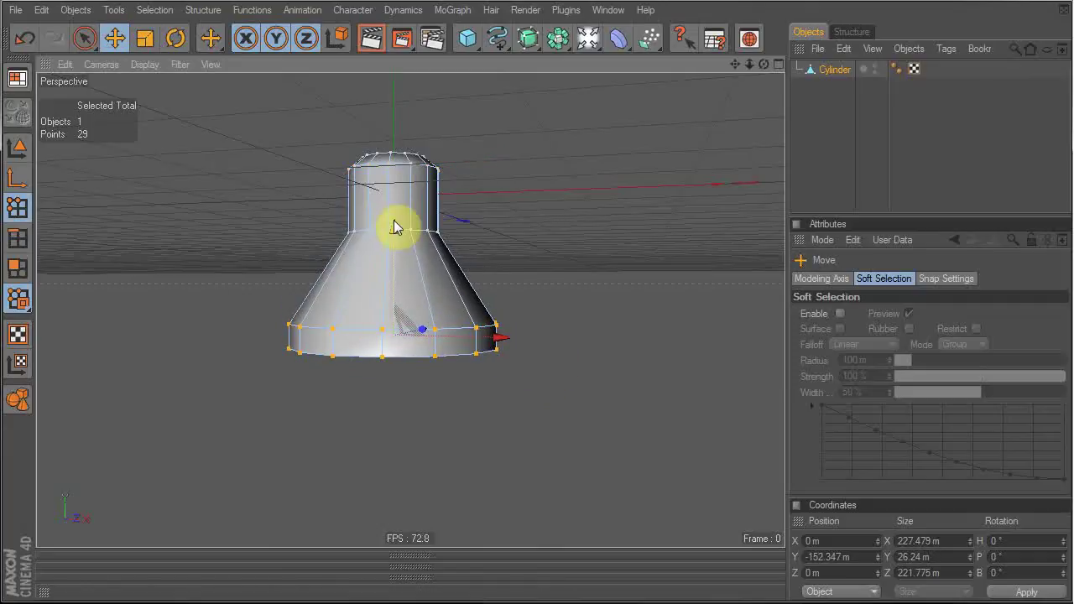
Cut an edge loop around the middle of the flared section using the Knife in Loop mode.
key("k")
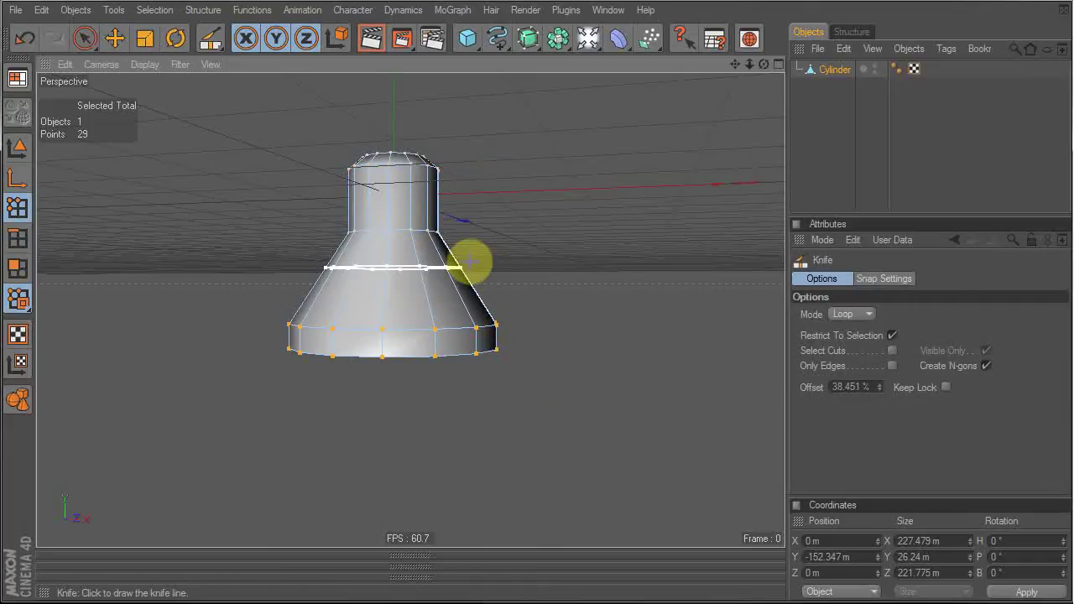
left_click(848, 316)
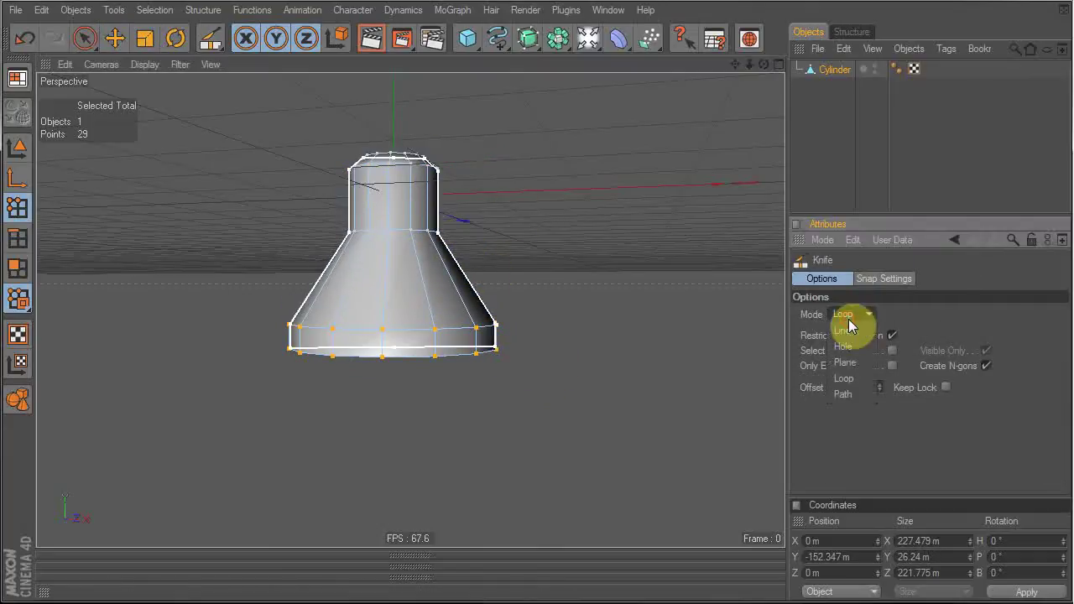
left_click(846, 381)
left_click(456, 277)
left_click_drag(589, 198, 583, 327, "alt")
left_click_drag(405, 263, 438, 215, "alt")
Rectangle-select the points of the new edge loop, including those on the hidden side, and clear the selection.
key("space")
left_click_drag(280, 250, 572, 285)
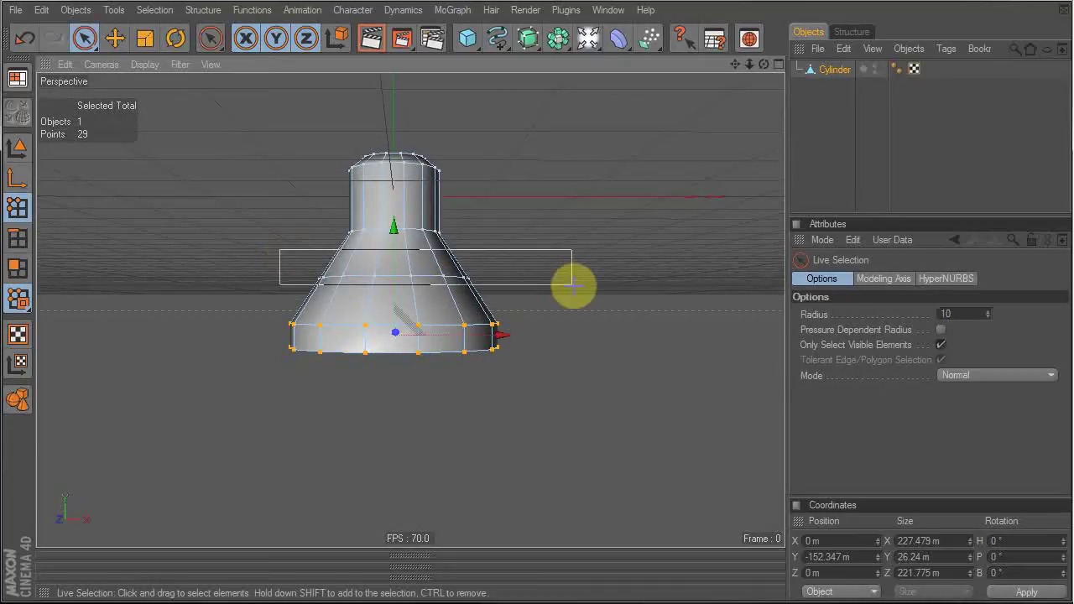
left_click_drag(505, 213, 534, 227, "alt")
left_click_drag(95, 55, 138, 60)
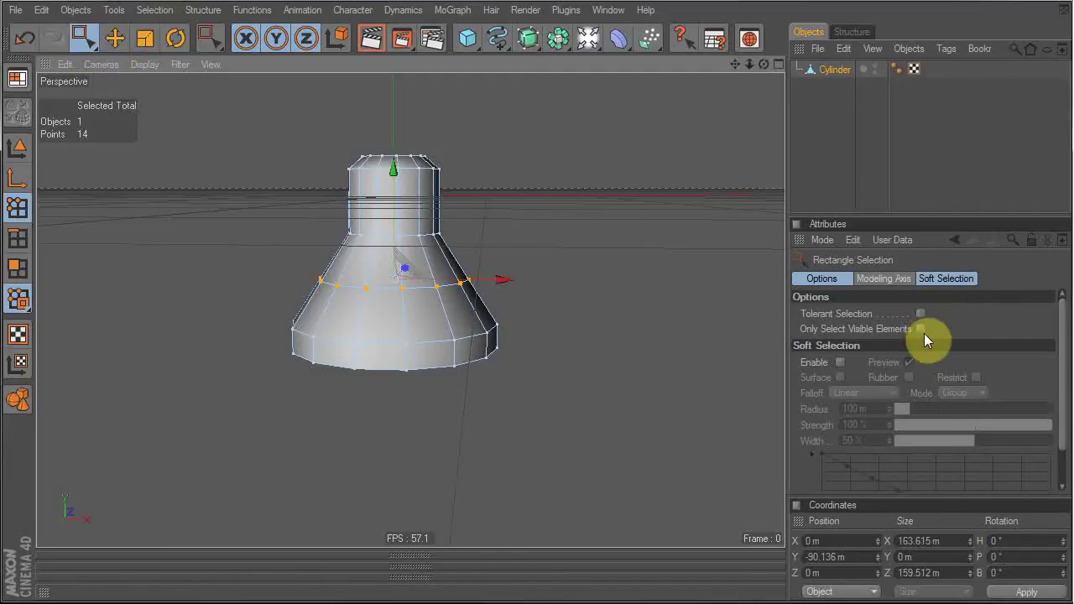
left_click_drag(377, 353, 544, 297, "alt")
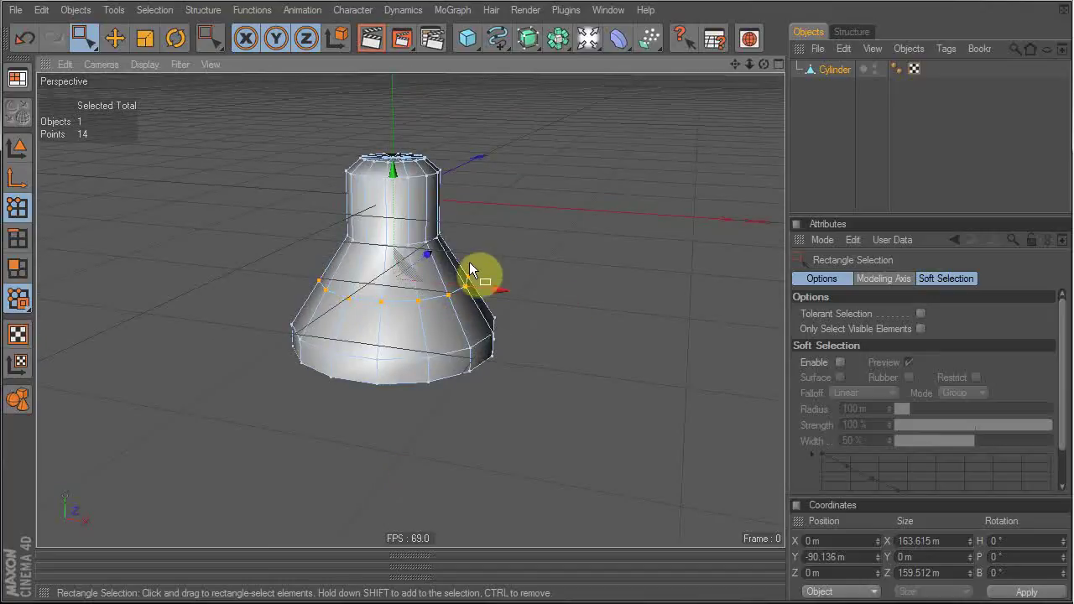
left_click_drag(532, 173, 688, 331)
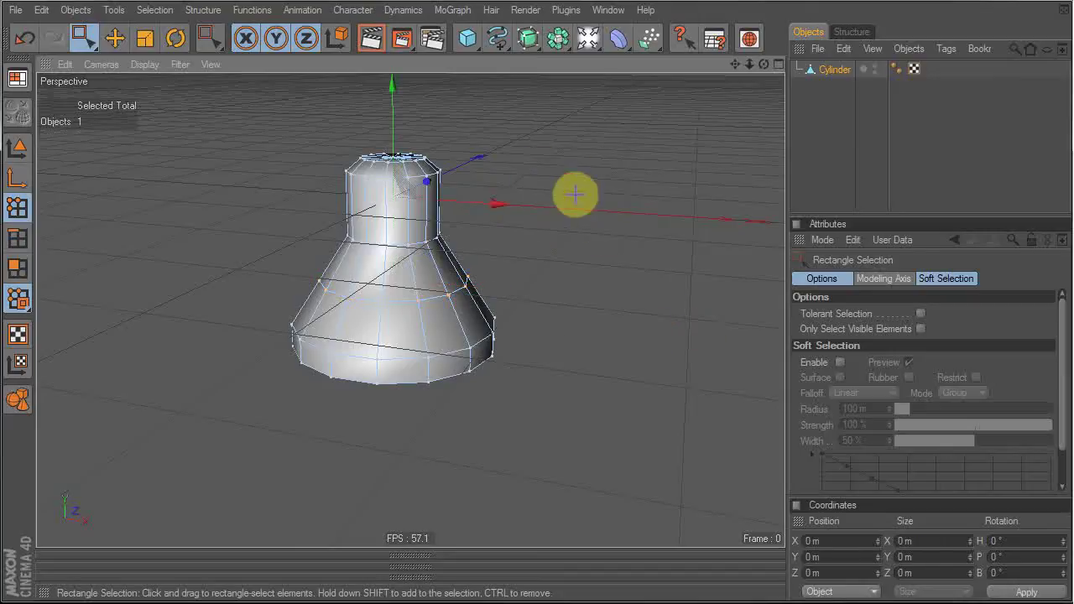
With the Knife tool active, rectangle-select the points of the edge loop around the flared section.
key("k")
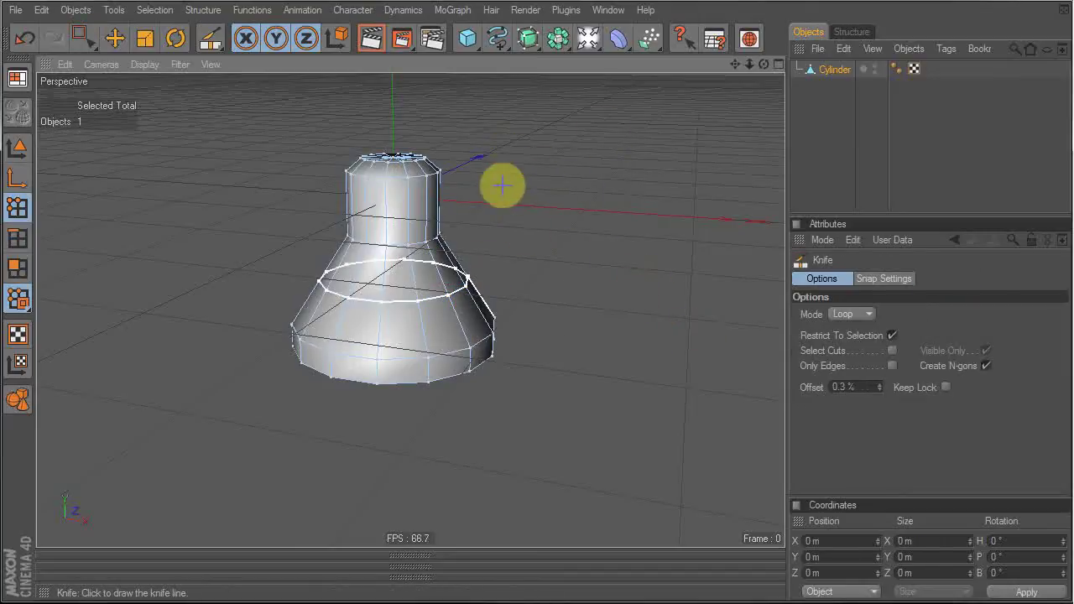
left_click_drag(596, 247, 498, 254, "alt")
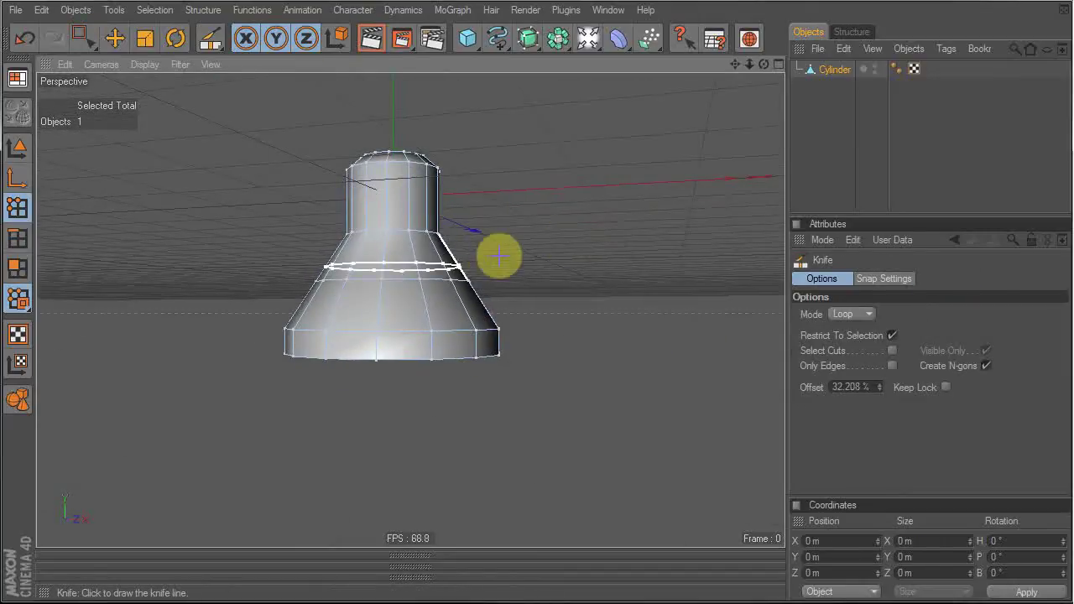
left_click(279, 293)
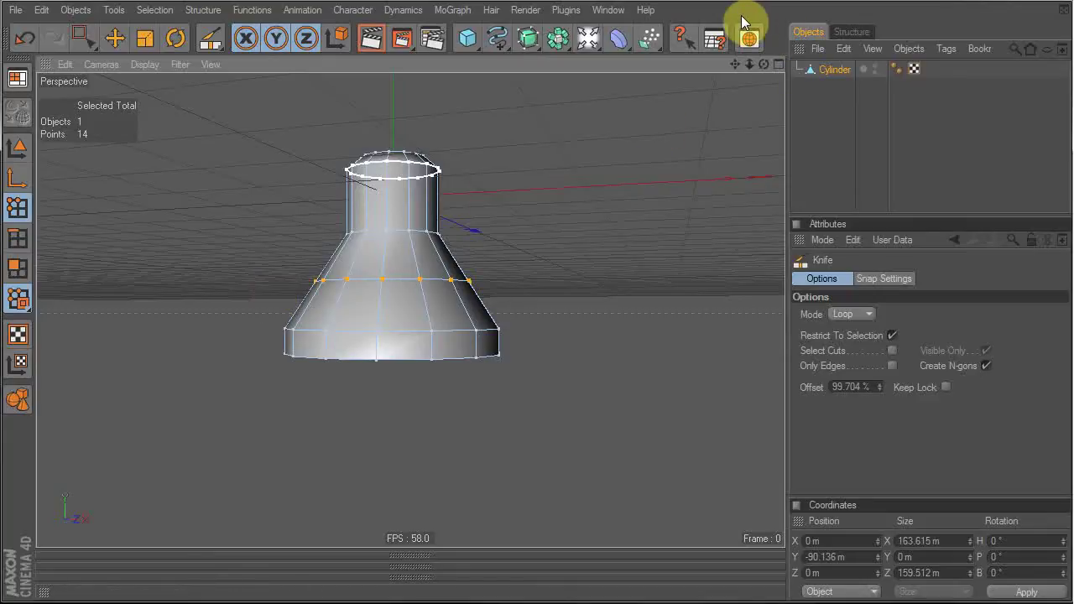
Look up the shortcuts assigned to Rectangle Selection in the Command Manager by filtering for "rectan", and close it.
key("shift+F12")
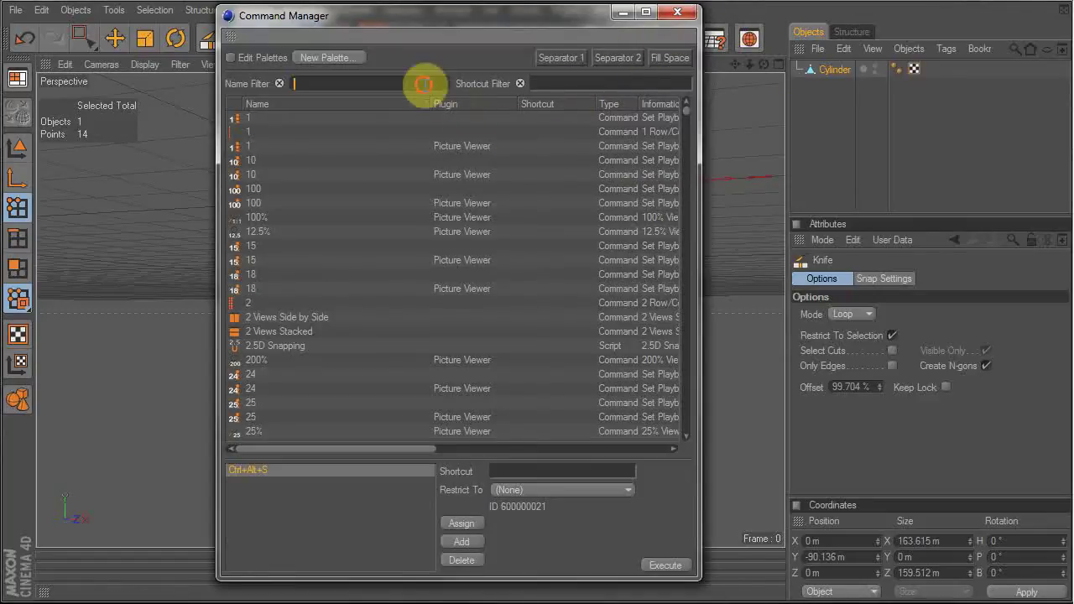
left_click(425, 84)
type("rectan")
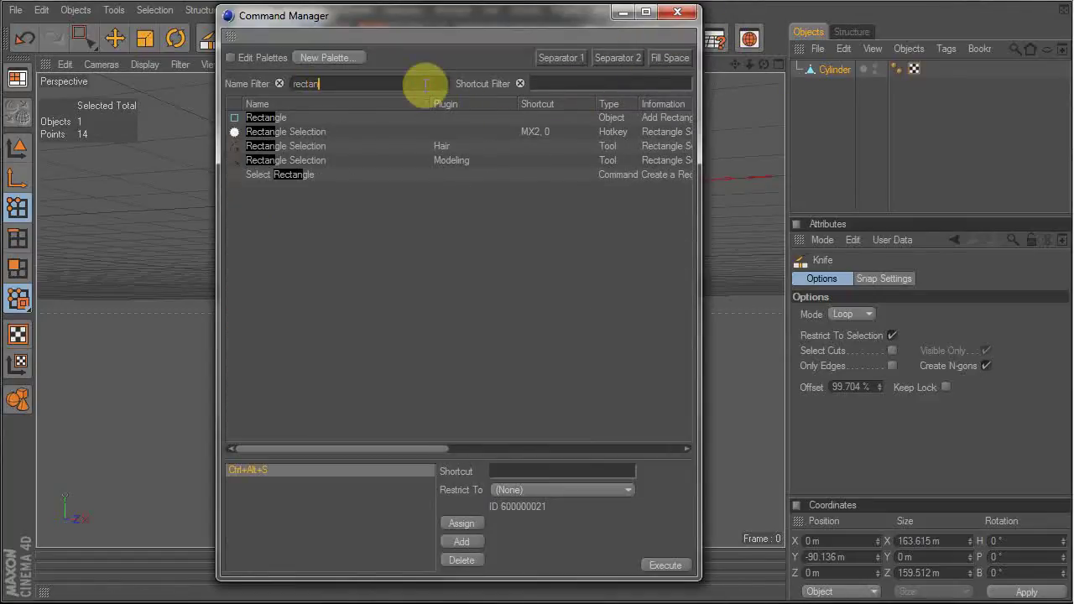
left_click(537, 134)
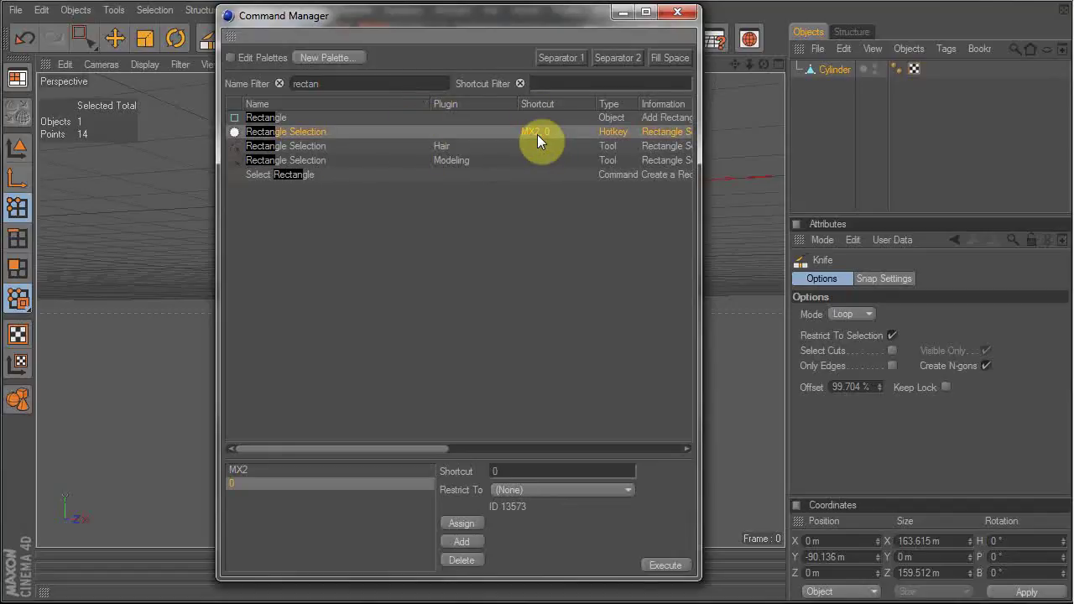
left_click(264, 470)
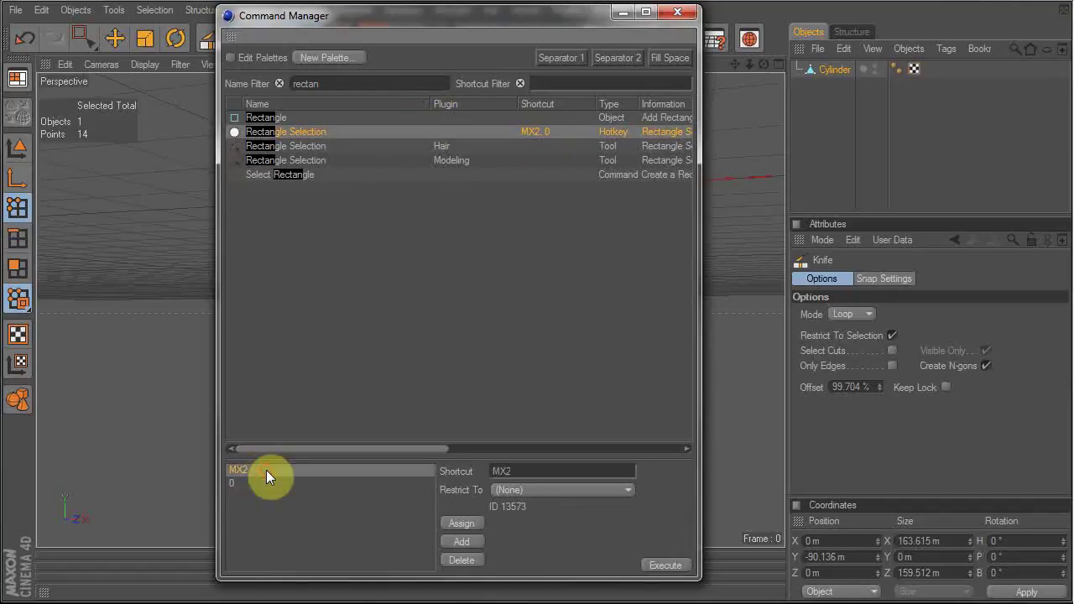
left_click_drag(421, 450, 342, 450)
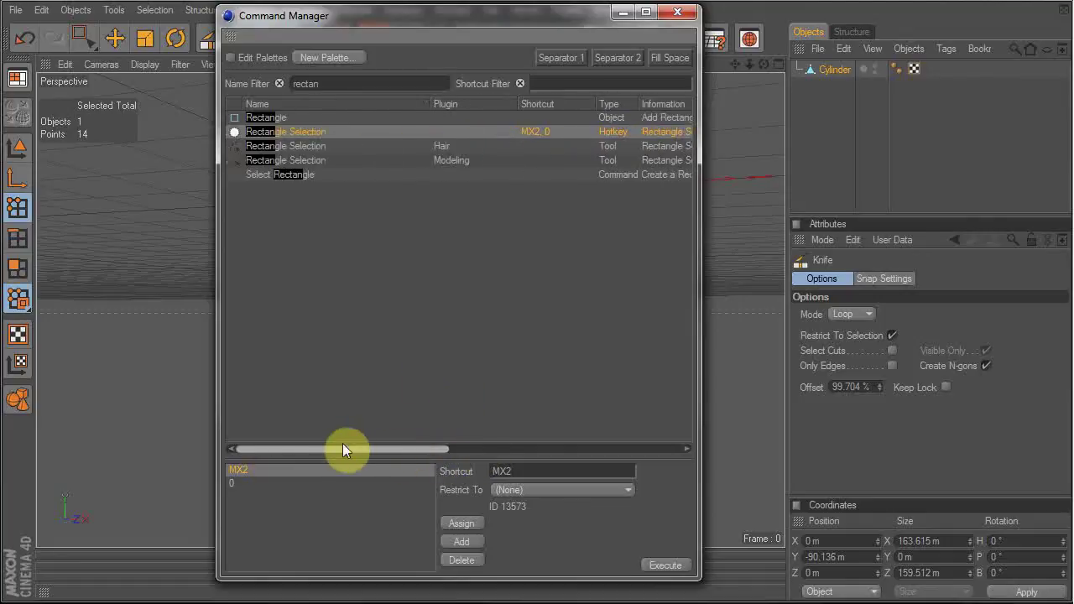
left_click(237, 482)
left_click(681, 19)
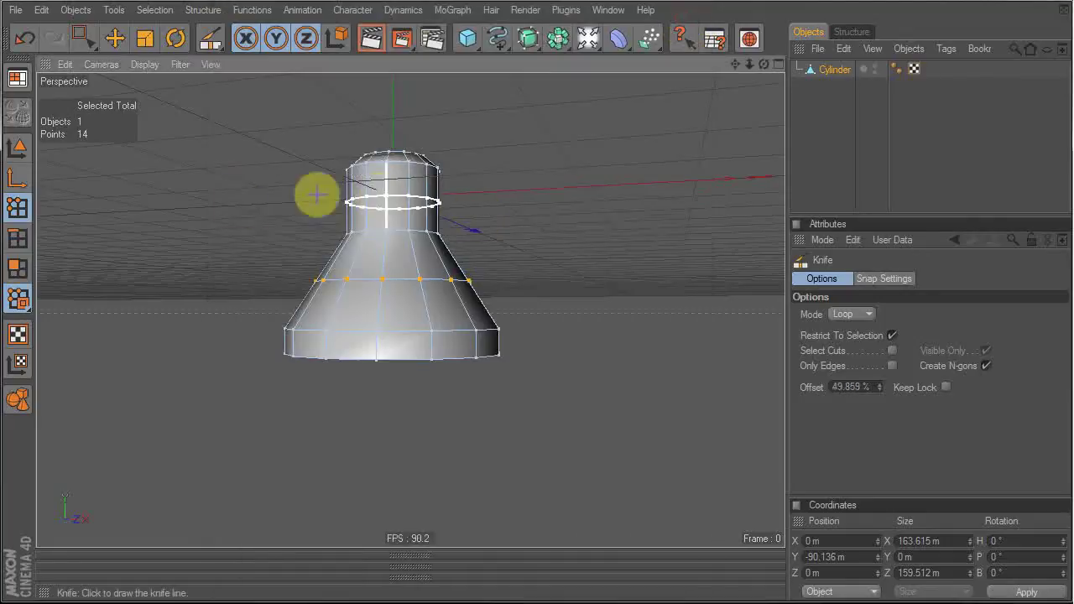
Test temporary rectangle selection of points while the Knife and Extrude tools are active, and clear the selection.
key("0")
left_click_drag(227, 215, 579, 308)
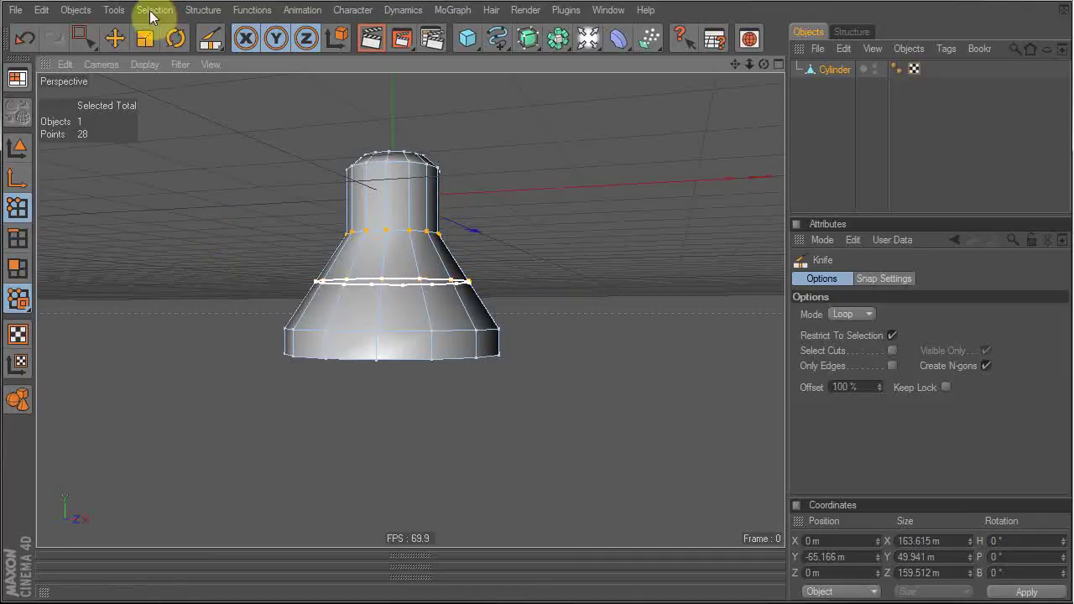
left_click_drag(83, 37, 108, 53)
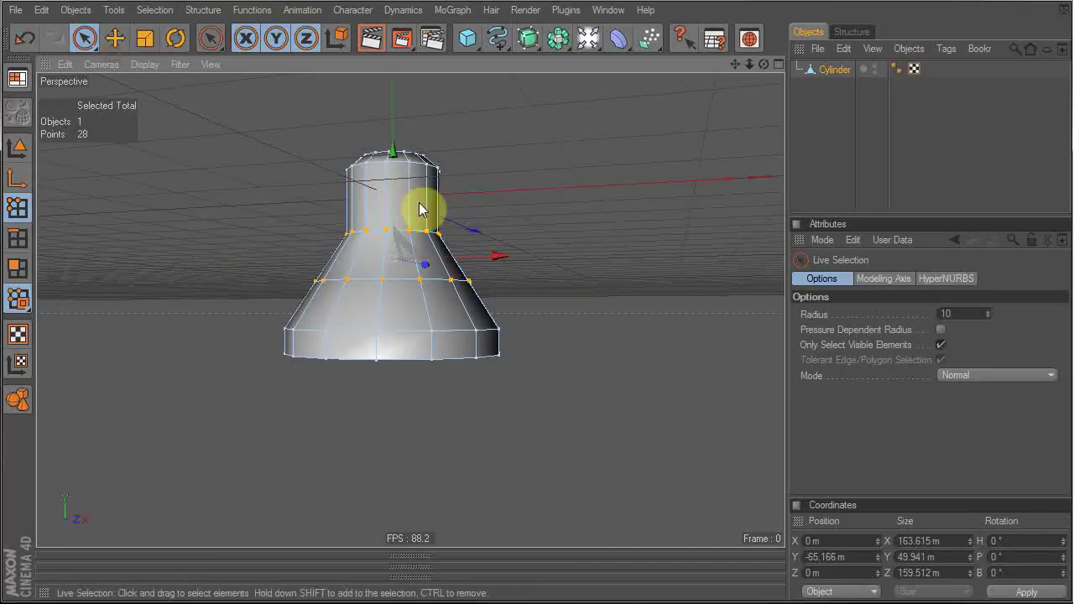
key("d")
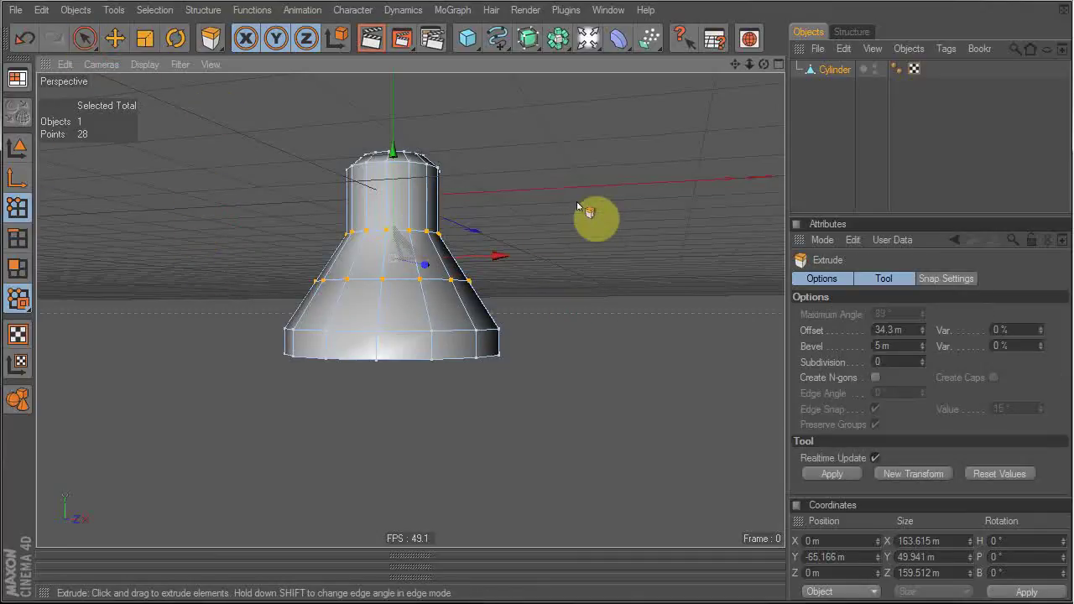
left_click_drag(521, 176, 690, 250)
left_click_drag(499, 124, 798, 268)
left_click_drag(559, 153, 700, 256)
left_click_drag(577, 177, 701, 258)
left_click_drag(581, 216, 691, 254)
left_click_drag(307, 209, 565, 217, "alt")
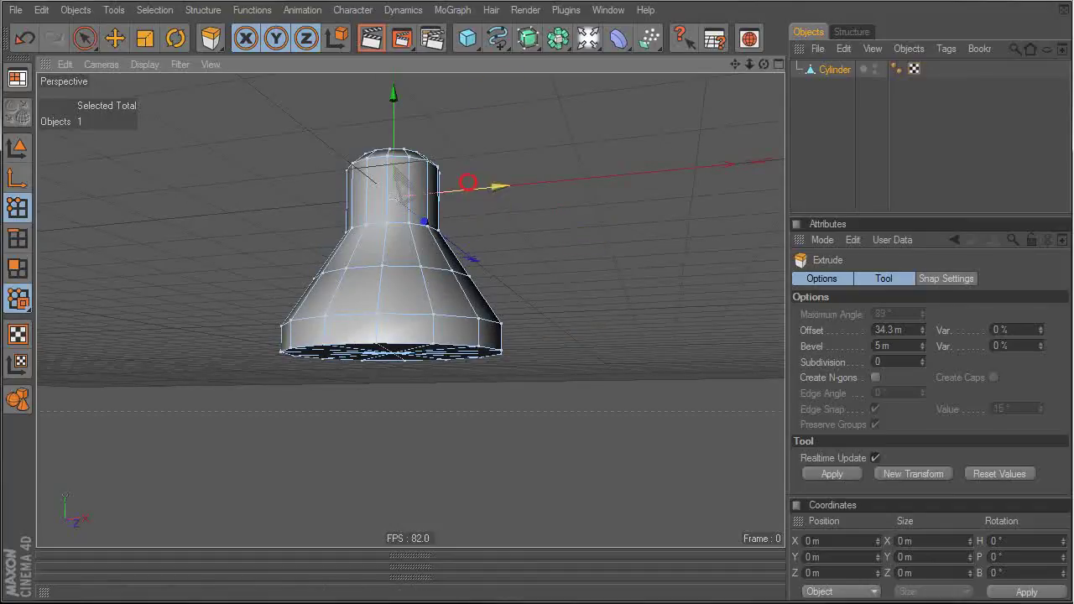
Select the flared section's middle loop points, scale them out to about 179 m wide and raise them to about Y -76 m.
left_click_drag(470, 182, 391, 221, "alt")
left_click_drag(271, 257, 549, 283)
key("t")
left_click_drag(527, 120, 522, 162)
key("e")
left_click_drag(403, 193, 404, 176)
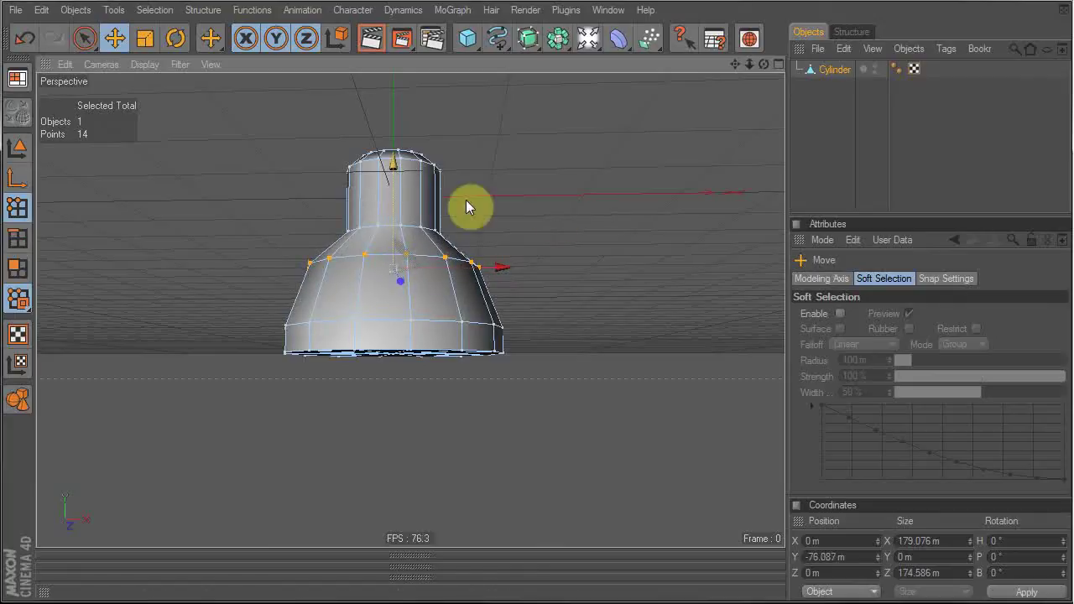
Taper the neck by scaling its top points inward, and shorten the whole neck slightly along the vertical axis.
left_click_drag(467, 207, 550, 210, "alt")
left_click_drag(342, 142, 483, 184)
key("t")
left_click_drag(553, 183, 575, 175)
left_click_drag(575, 176, 576, 159, "alt")
left_click_drag(394, 171, 511, 234)
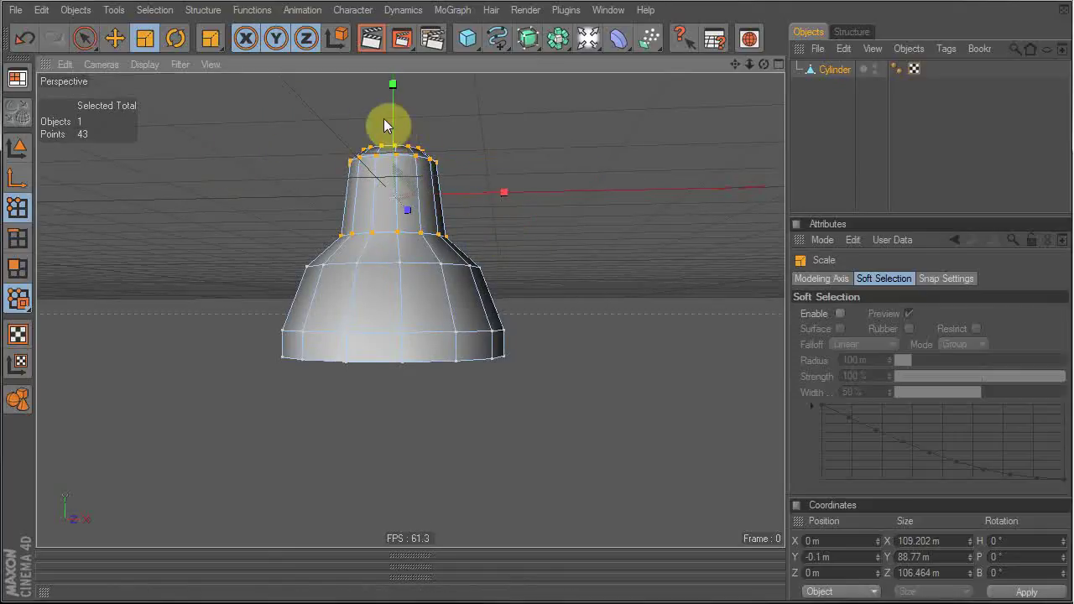
left_click_drag(393, 84, 393, 86)
Select the 14 polygons that close the wide base from below and delete them to open the bottom.
left_click_drag(608, 149, 606, 126, "alt")
key("Return")
key("Return")
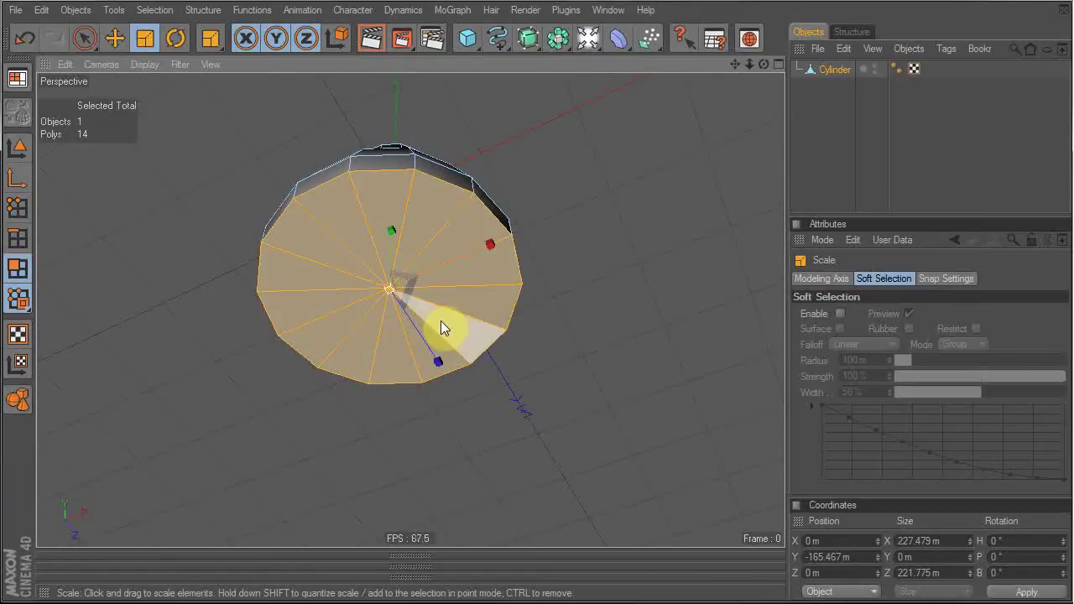
key("Delete")
left_click_drag(520, 251, 583, 328, "alt")
mouse_move(348, 327)
middle_mouse_down("alt")
mouse_move(329, 433)
mouse_move(391, 292)
mouse_move(362, 327)
middle_mouse_up("alt")
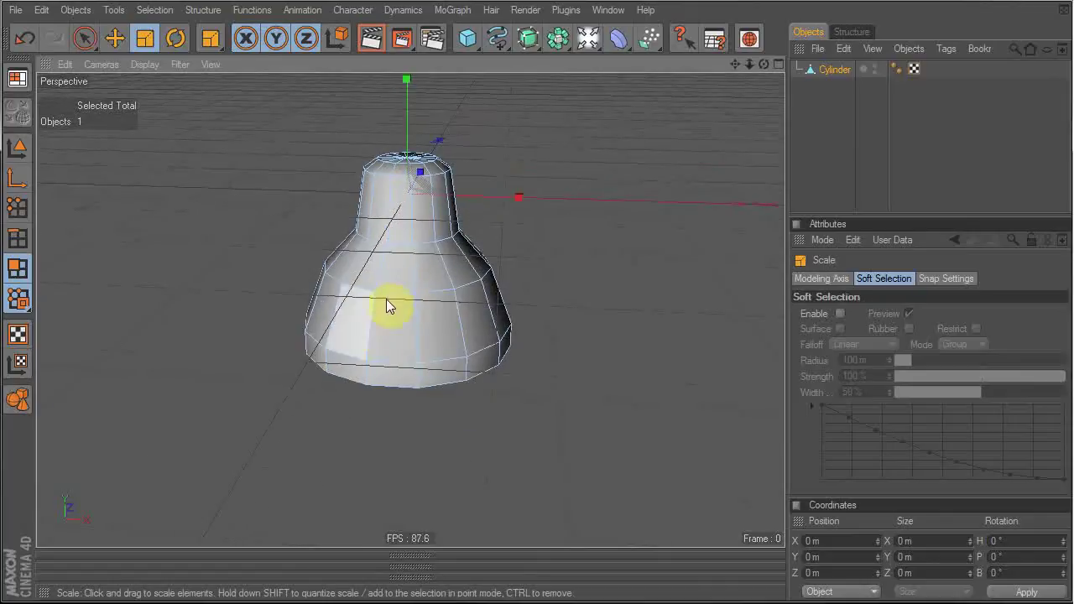
Raise the whole cylinder object to about Y 248 m, above the ground grid.
key("Return")
key("e")
left_click_drag(406, 131, 410, 50)
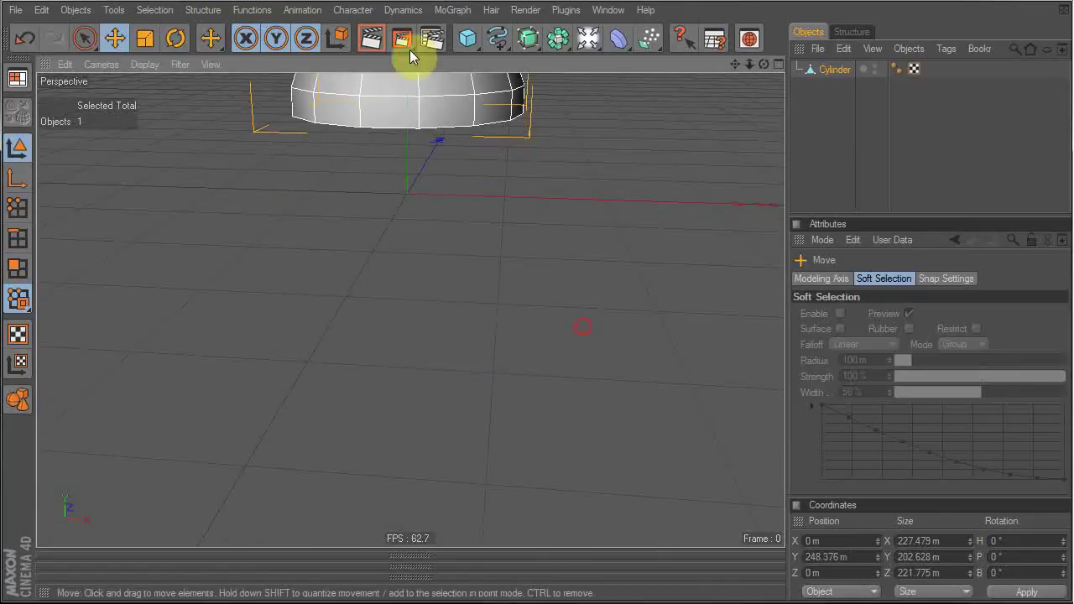
middle_click_drag(427, 146, 413, 475, "alt")
left_click_drag(398, 147, 344, 88, "alt")
scroll(398, 154, "up", 2)
left_click_drag(354, 252, 373, 295, "alt")
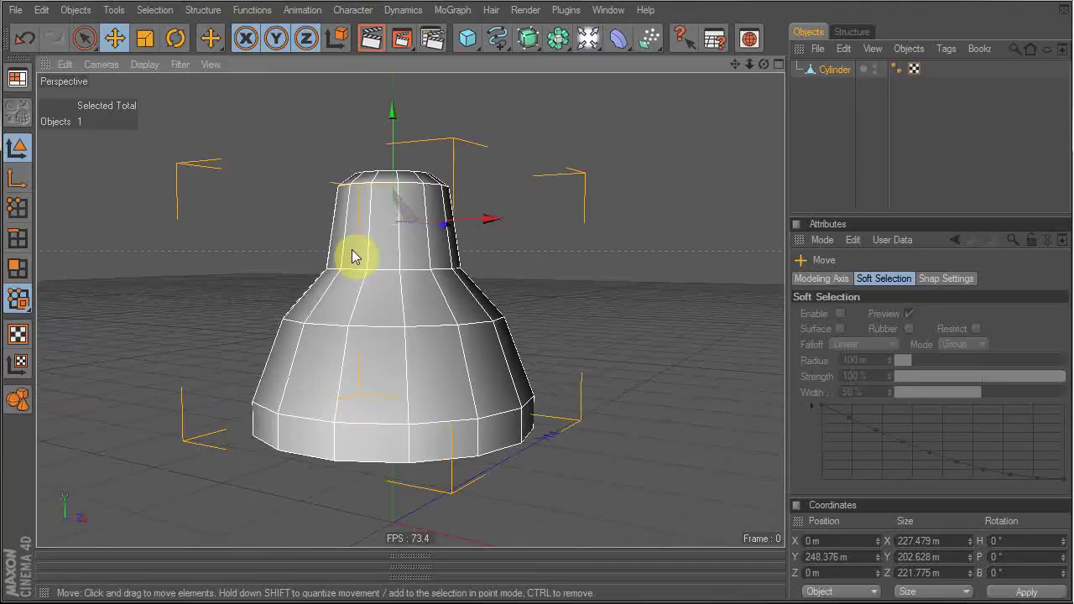
Add a HyperNURBS object as the cylinder's parent, and disable its smoothing with the cylinder selected.
left_click(529, 37, "alt")
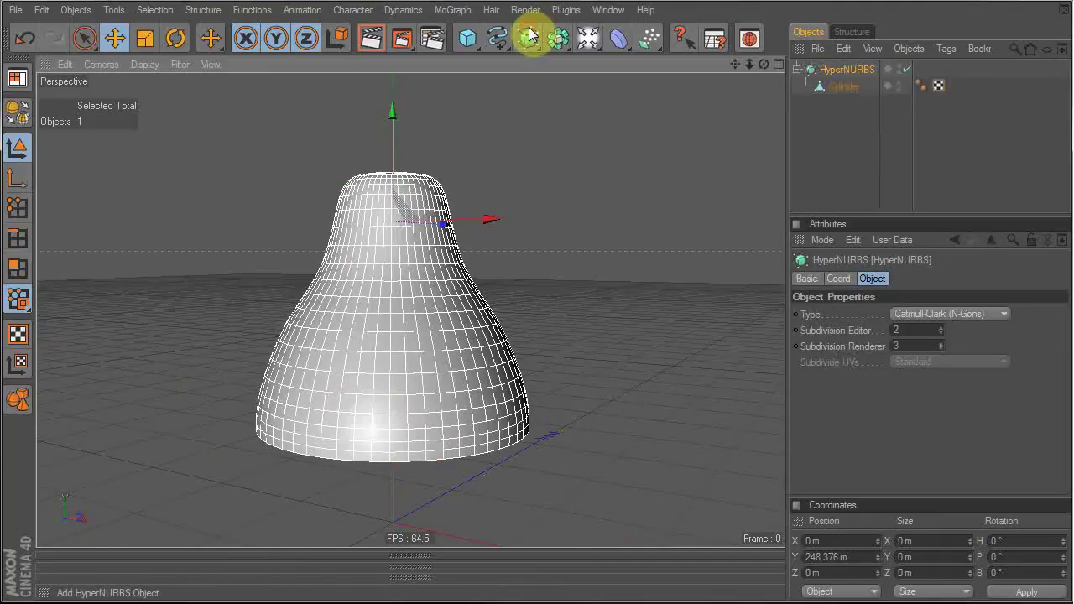
mouse_move(582, 341)
left_mouse_down("alt")
mouse_move(573, 251)
mouse_move(582, 323)
left_mouse_up("alt")
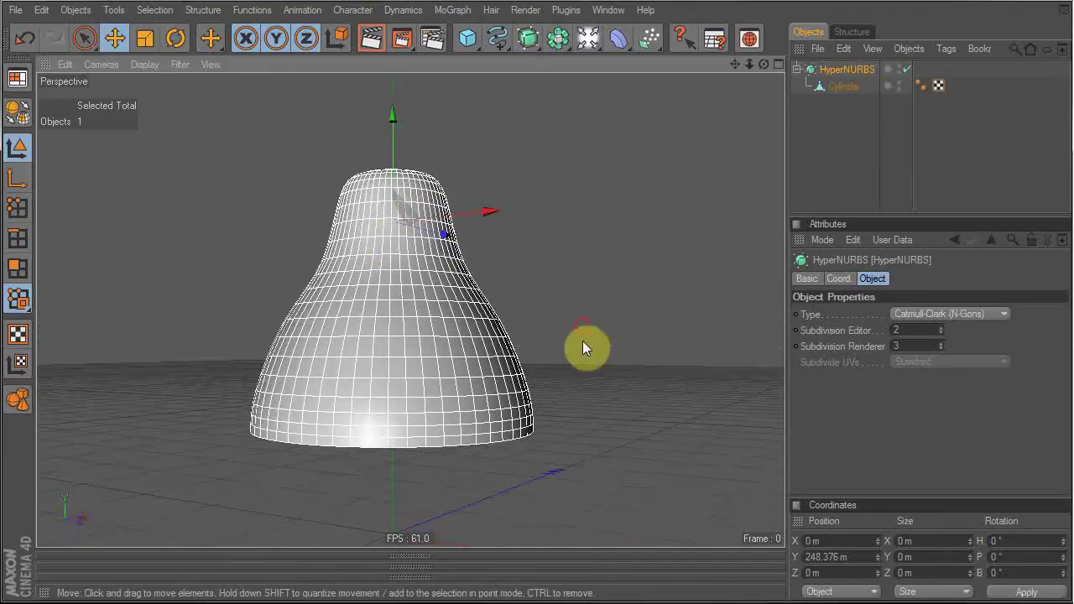
left_click(843, 87)
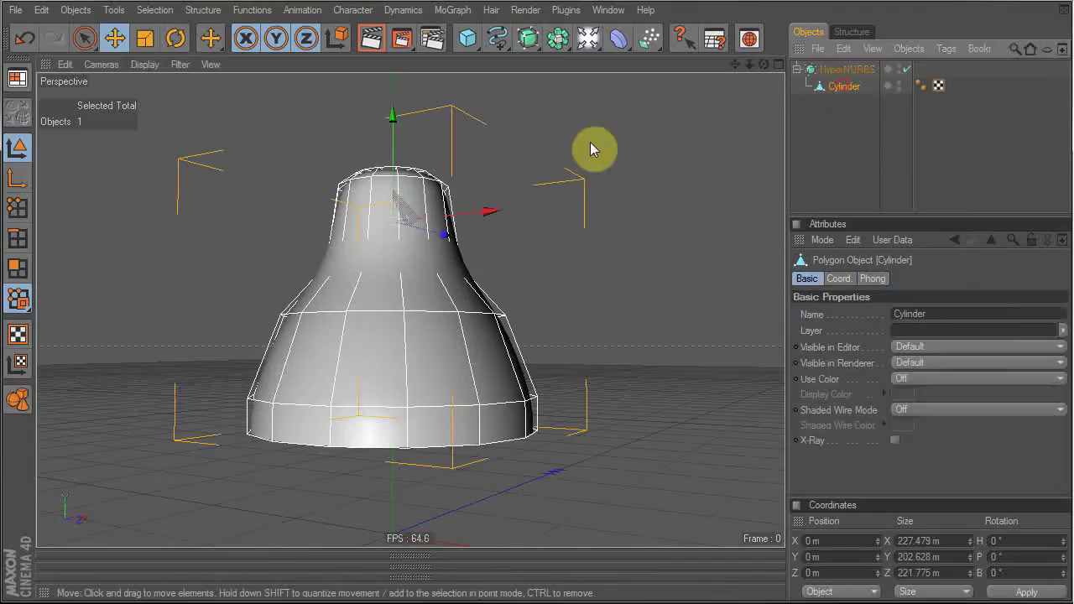
left_click(907, 70)
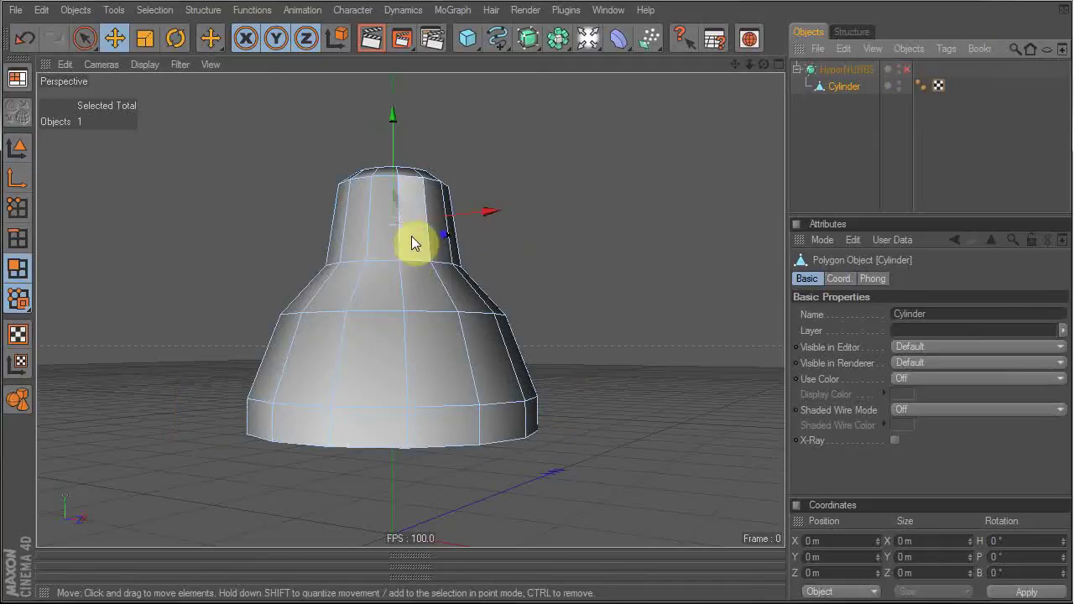
Cut Knife loops in Loop mode, Restrict To Selection off, close to the neck's lower and upper edges and the bottom rim.
key("k")
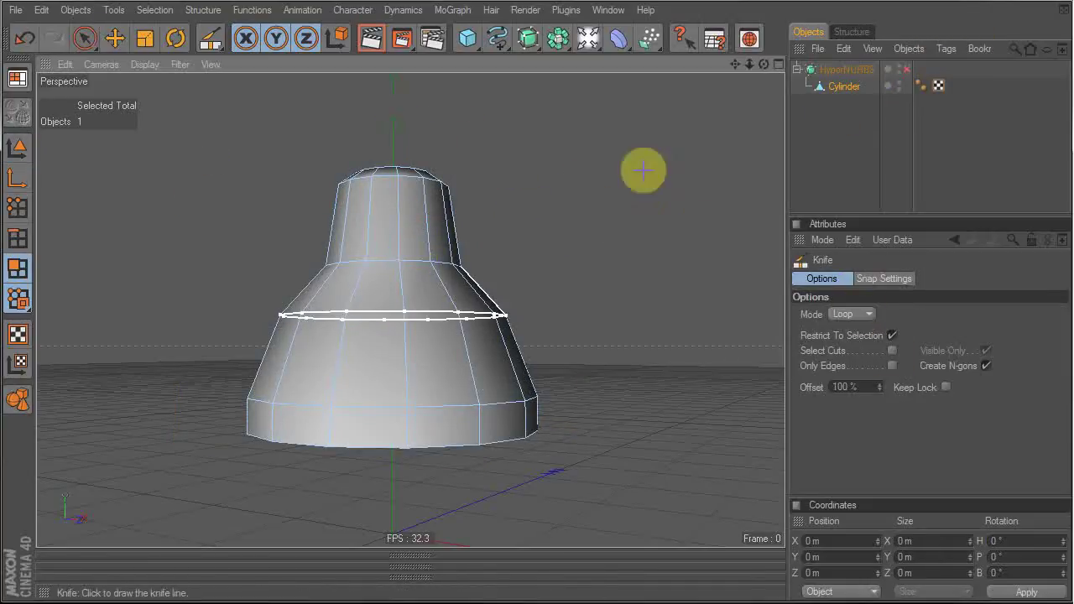
right_click(589, 167)
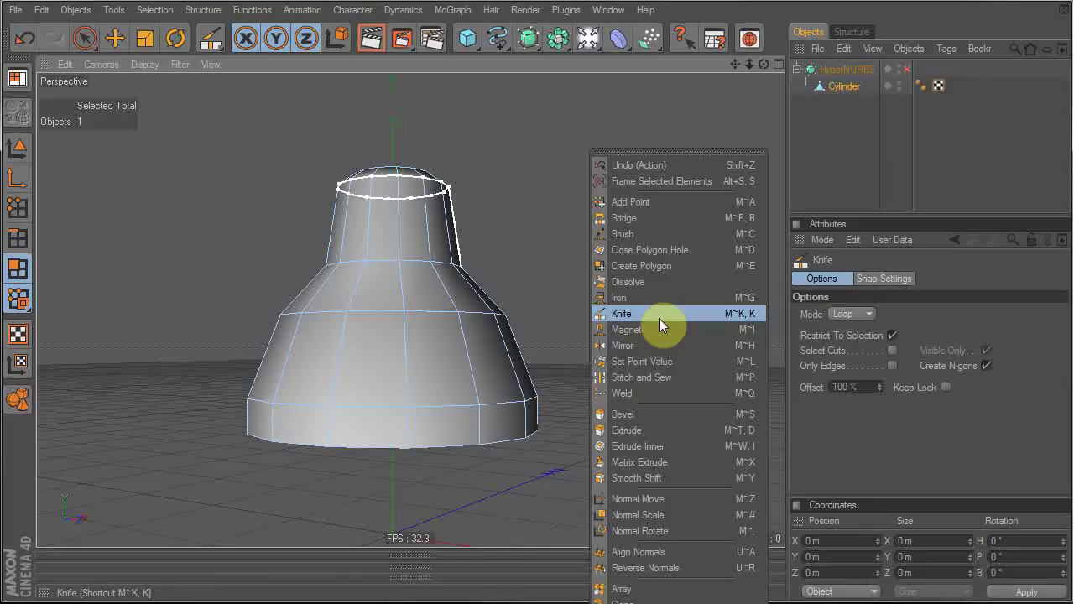
left_click(733, 311)
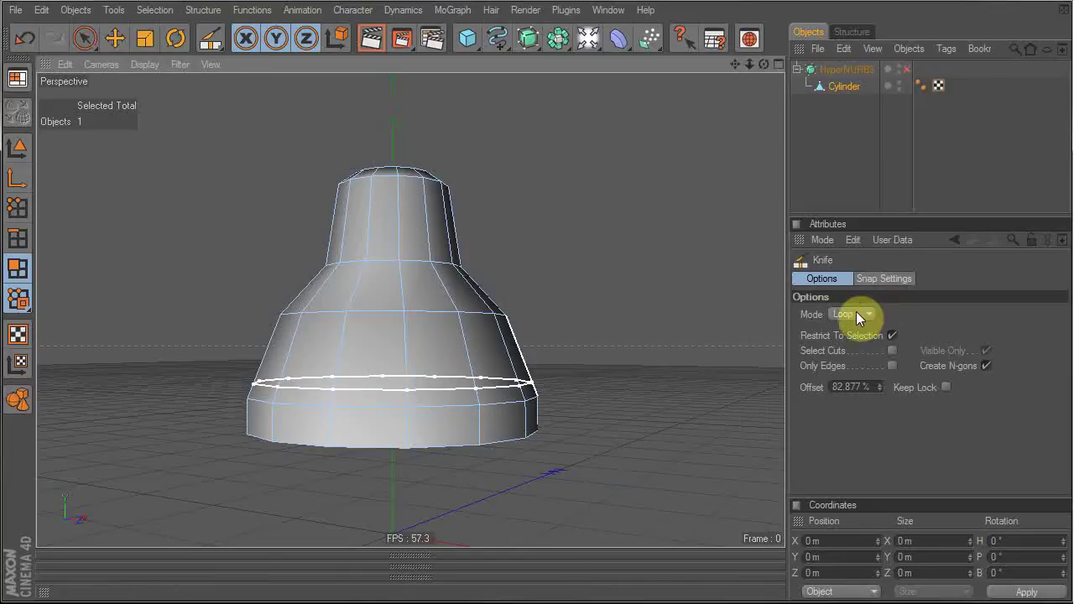
left_click_drag(363, 240, 335, 286, "alt")
right_click_drag(288, 238, 583, 326, "alt")
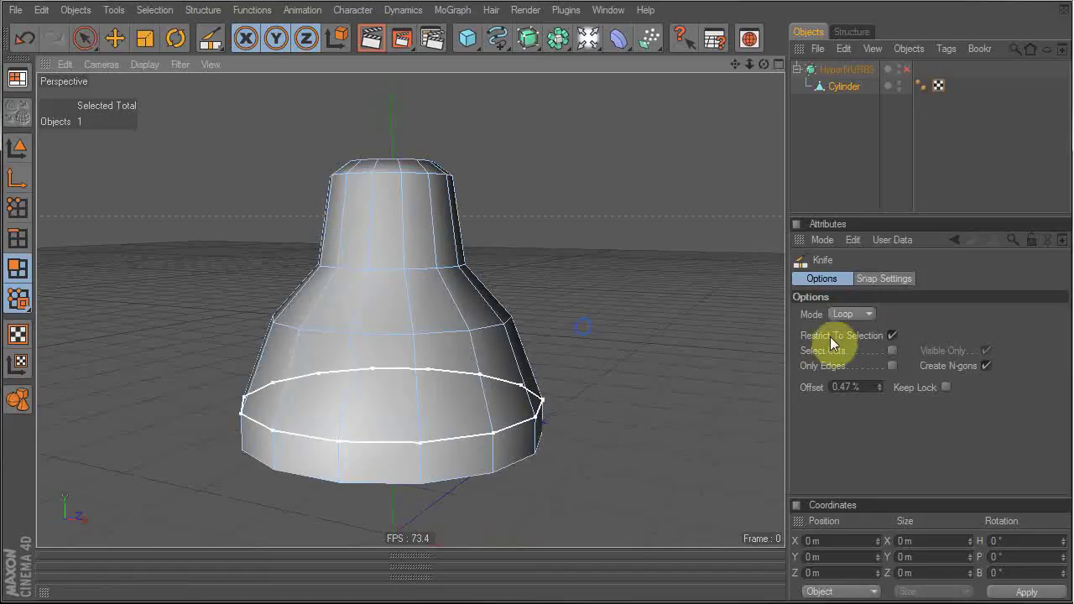
left_click(892, 336)
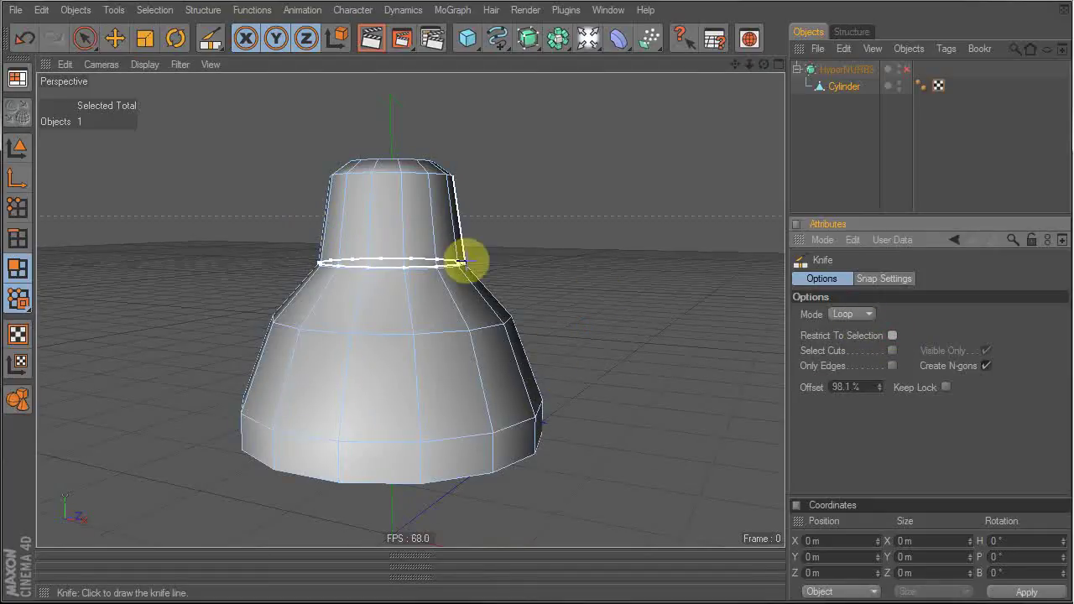
left_click(409, 259)
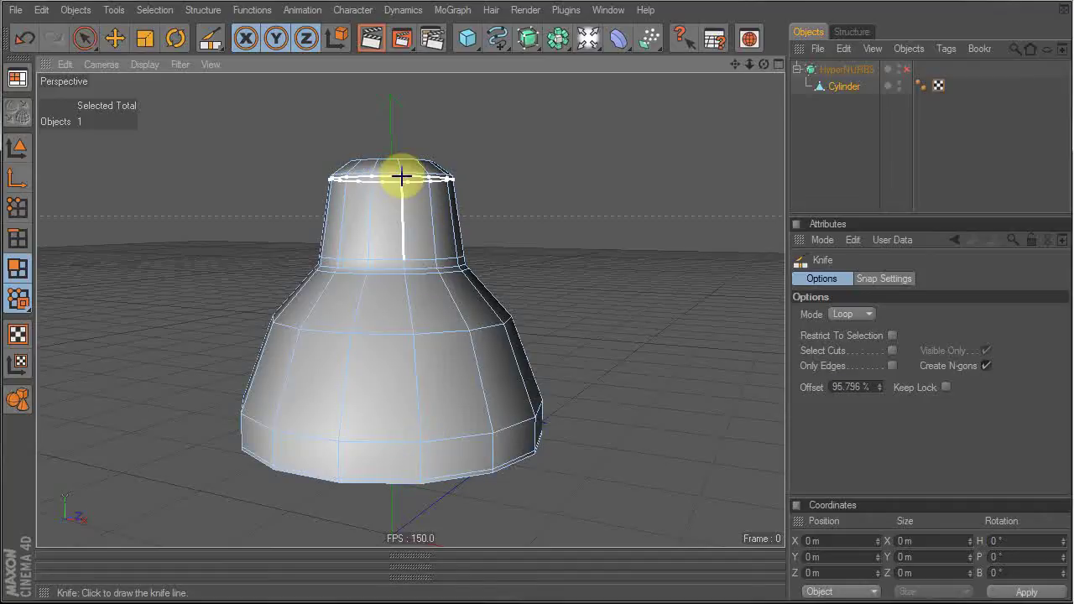
Re-enable the HyperNURBS and deselect the cylinder to inspect the smoothed neck and top.
scroll(511, 254, "up", 5)
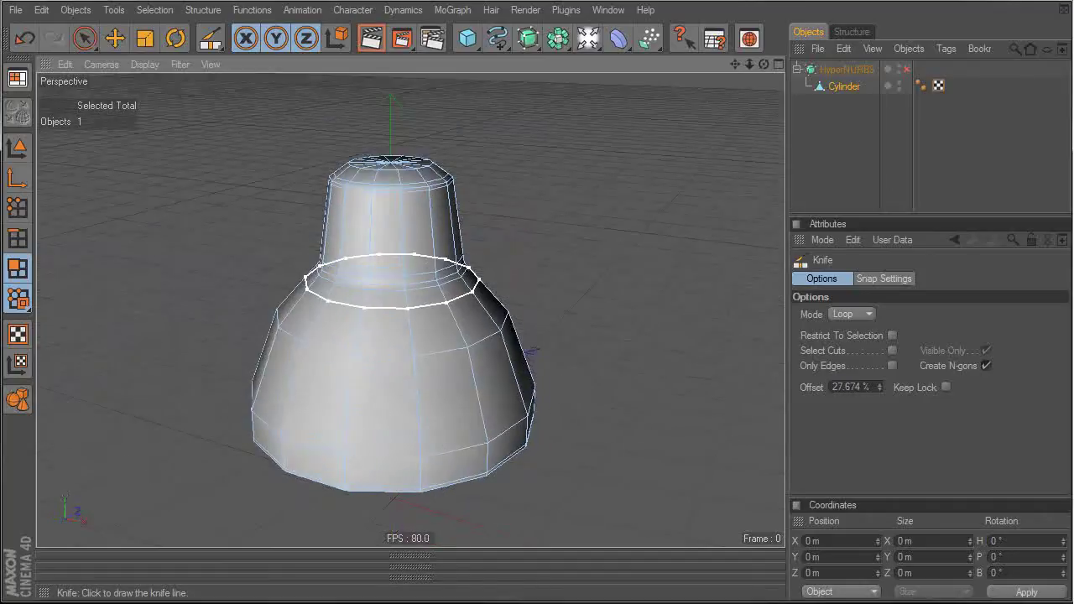
left_click_drag(490, 262, 445, 306, "alt")
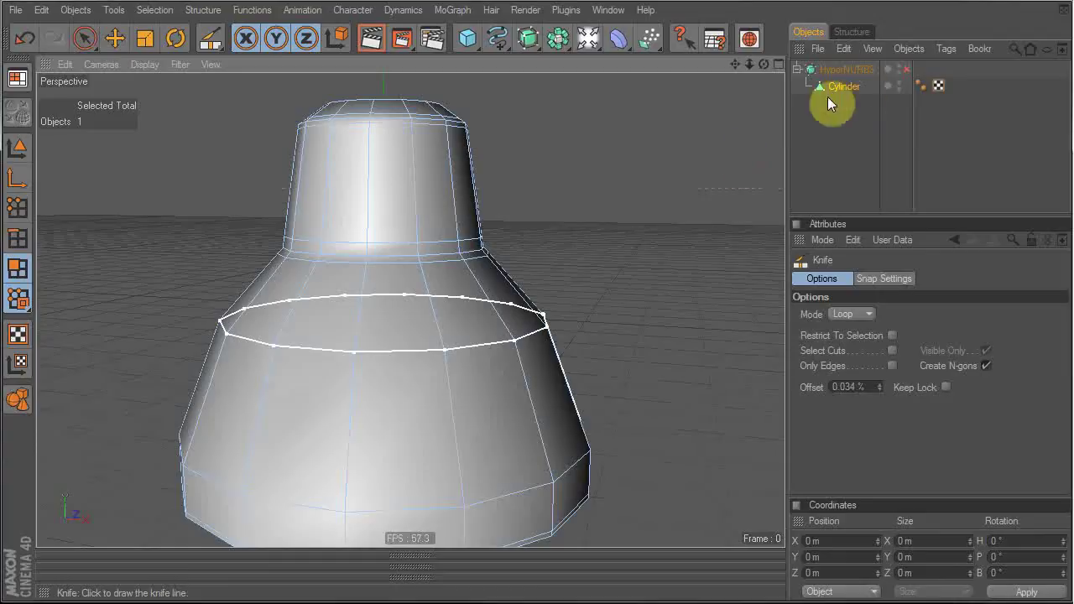
left_click(905, 69)
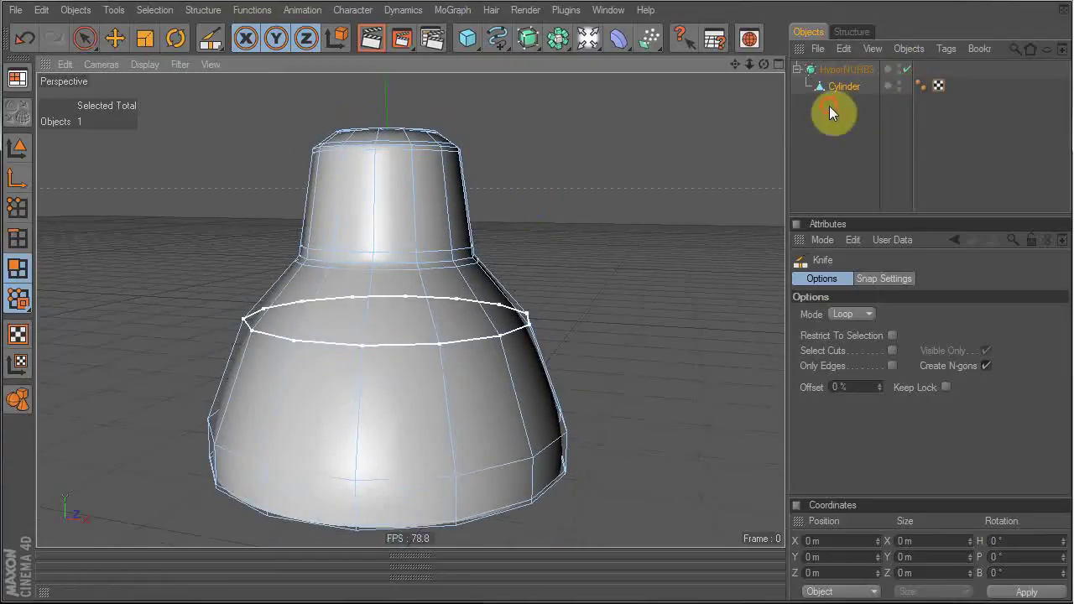
left_click(831, 112)
left_click_drag(586, 212, 792, 53, "alt")
left_click(846, 86)
left_click(856, 102)
left_click_drag(332, 156, 125, 106, "alt")
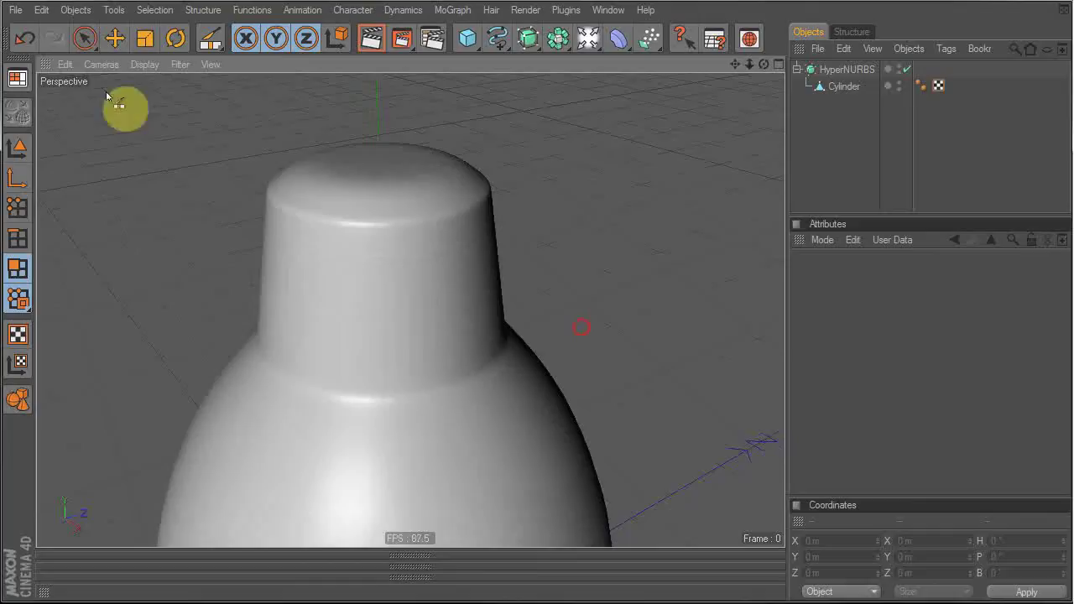
left_click_drag(422, 192, 756, 118, "alt")
Cut a Knife loop close around the centre of the top cap, and inspect the smoothed surface with the cylinder deselected.
left_click(846, 87)
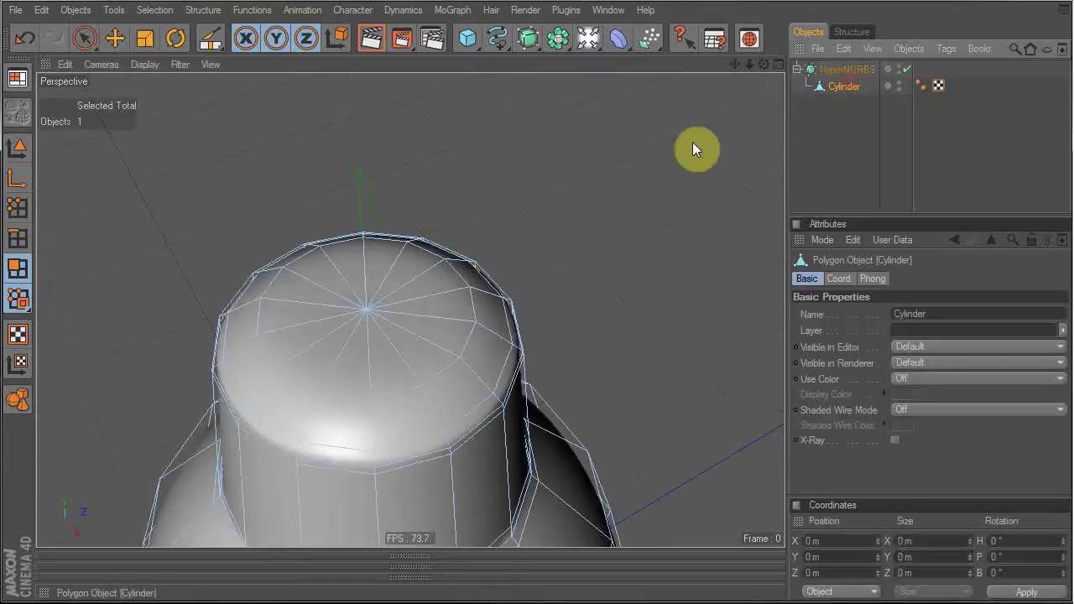
left_click(392, 305)
left_click(841, 132)
left_click_drag(404, 235, 399, 189, "alt")
right_click_drag(515, 202, 419, 203, "alt")
left_click_drag(503, 200, 495, 223, "alt")
left_click_drag(443, 262, 447, 210, "alt")
Select the cylinder and activate Live Selection in polygon mode, facing the side of the neck.
left_click(842, 87)
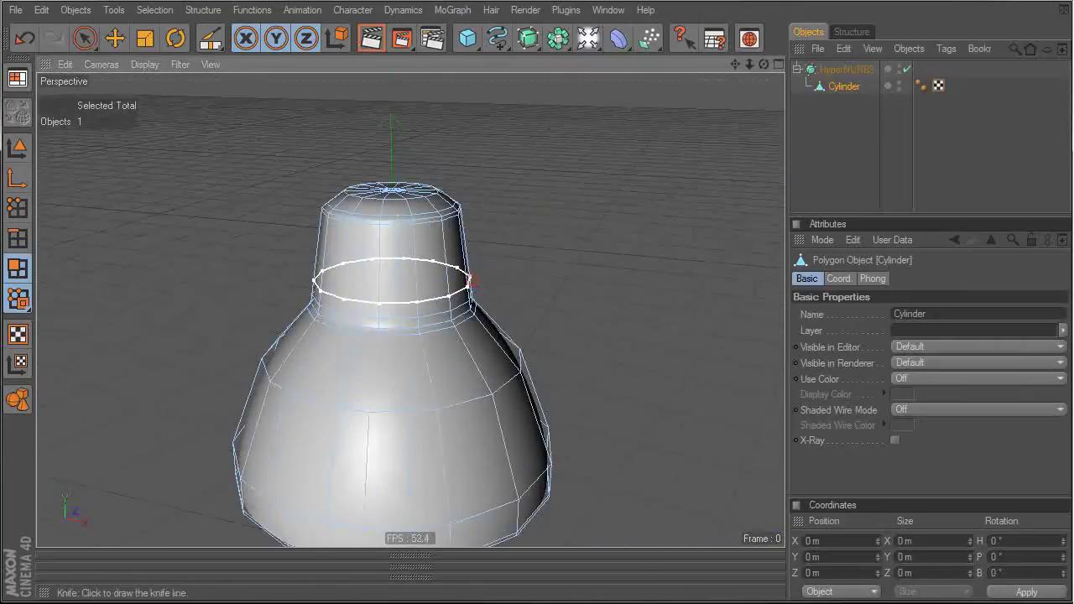
right_click_drag(573, 324, 658, 324, "alt")
left_click_drag(372, 266, 372, 235, "alt")
left_click_drag(508, 231, 575, 328, "alt")
left_click(83, 37)
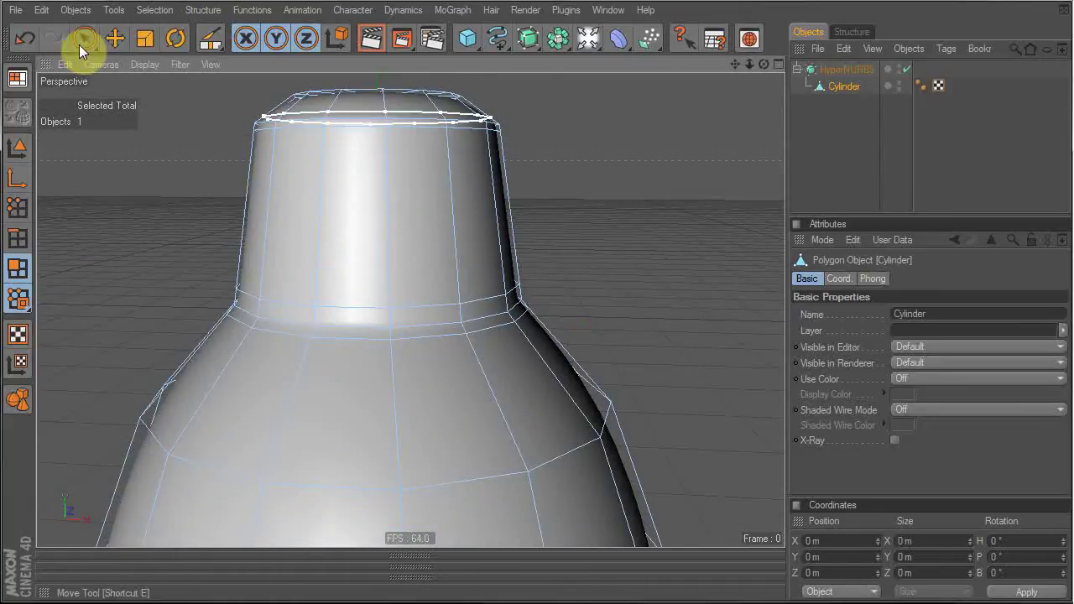
left_click(10, 280)
left_click_drag(393, 240, 403, 283, "alt")
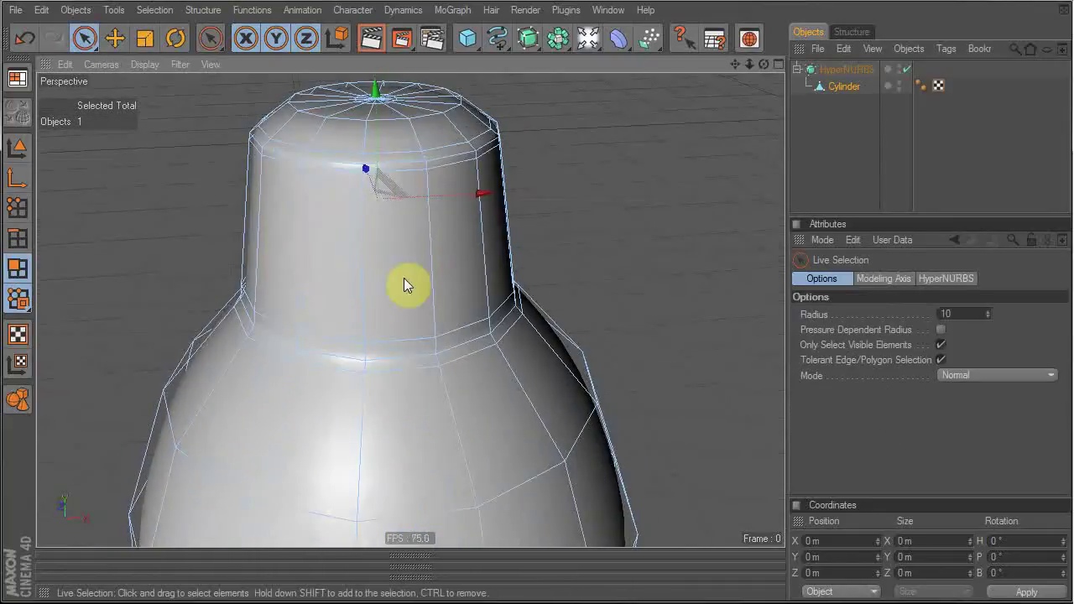
Try selecting a three-wide block of neck polygons including the thin rows above and below, and clear the selection.
left_click(321, 281)
left_click(382, 286, "shift")
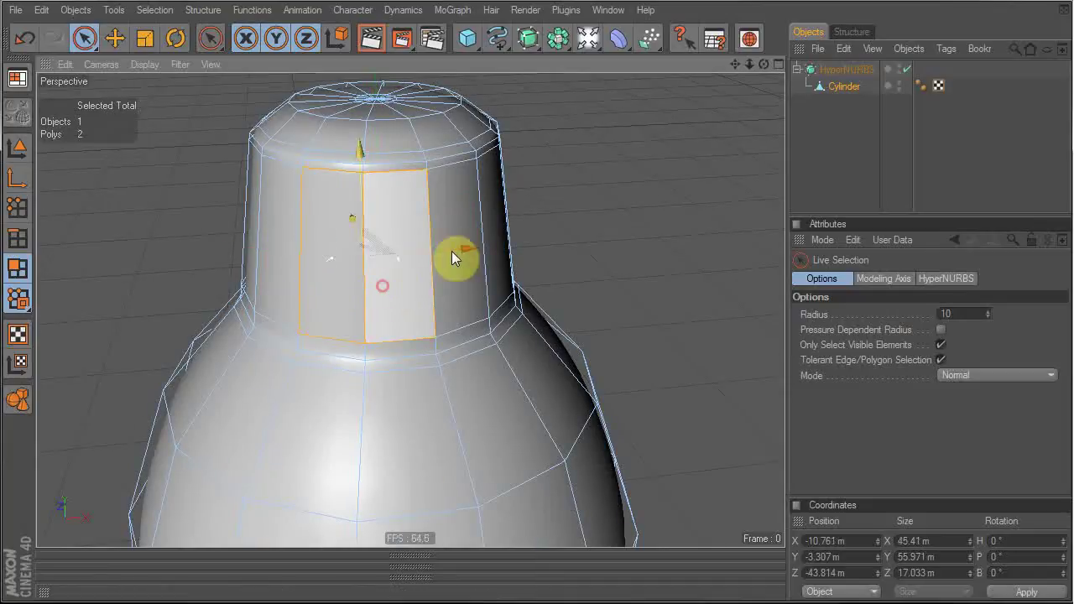
left_click(459, 270, "shift")
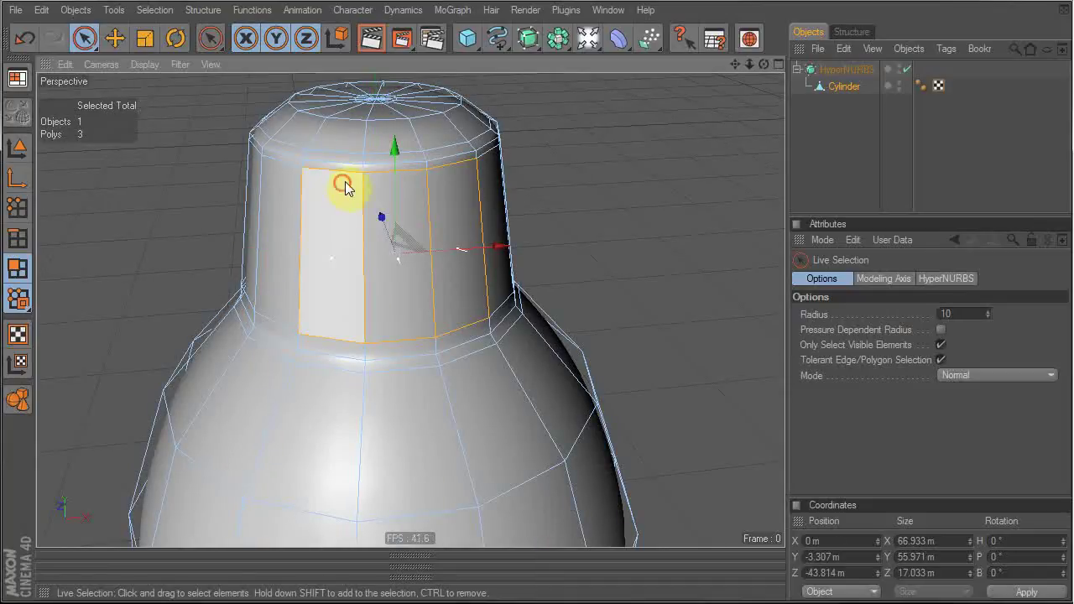
left_click_drag(443, 169, 336, 297, "shift")
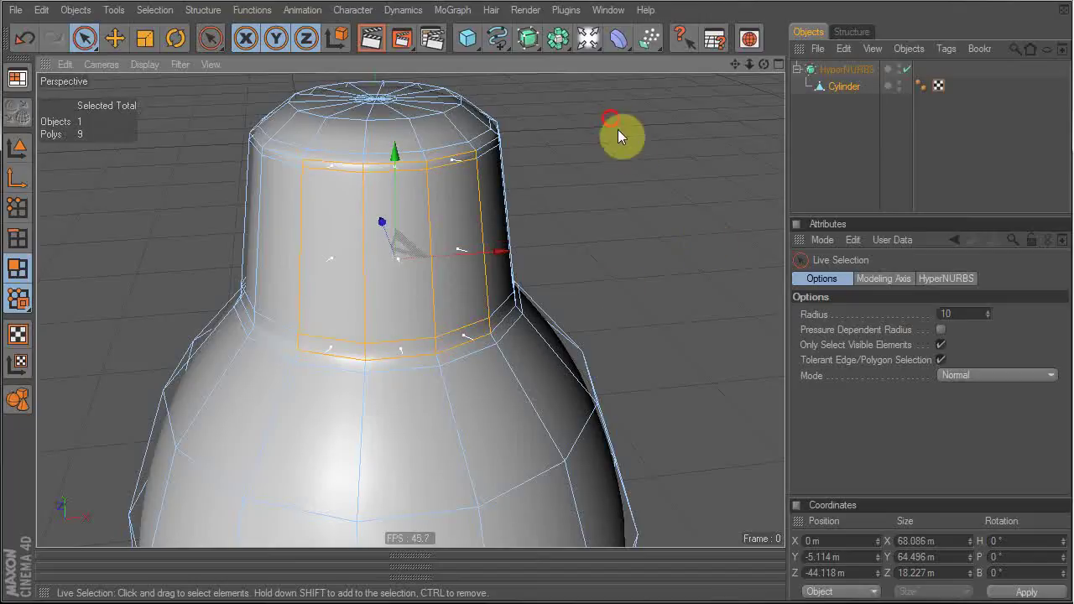
left_click(644, 164)
Select only the three adjacent tall polygons on the neck and activate Extrude Inner.
left_click(318, 250)
left_click(408, 251, "shift")
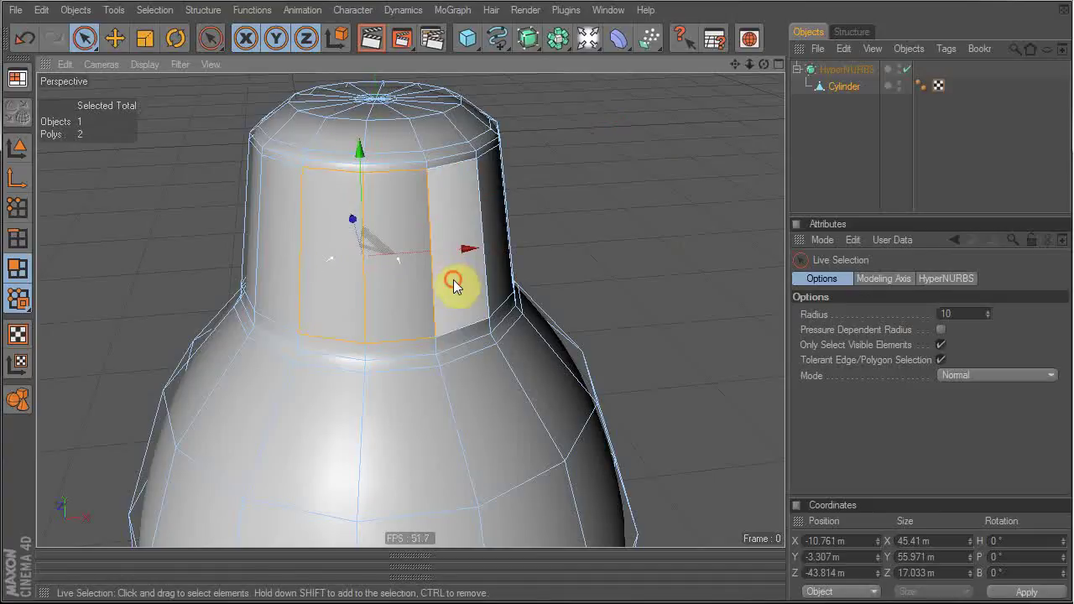
key("i")
right_click(563, 172)
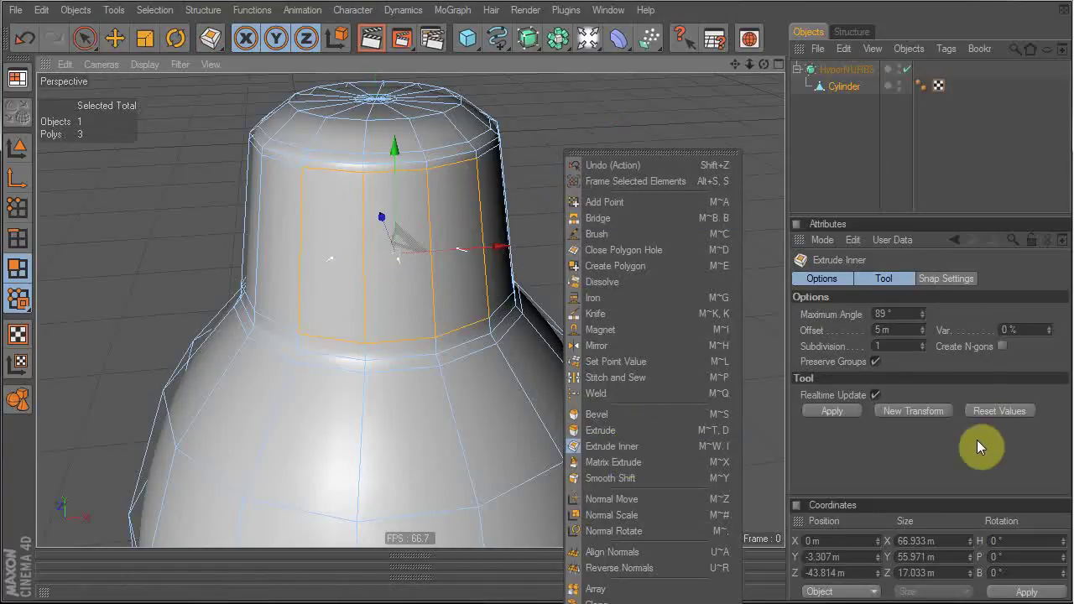
left_click(872, 363)
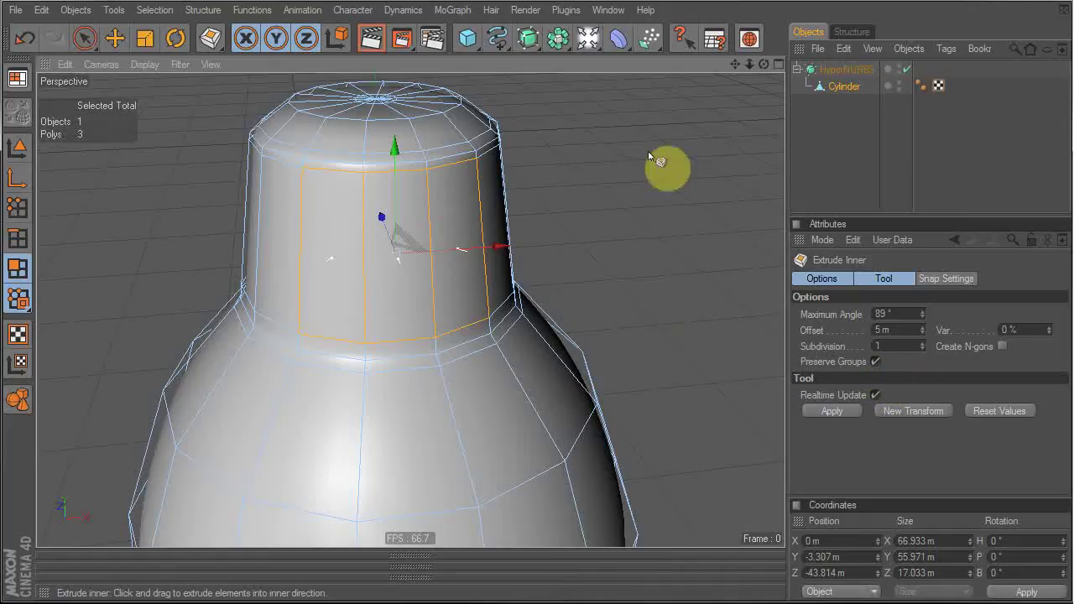
Undo a trial inset of the polygons as one group, and inset each one separately by 2.3 m with Preserve Groups off.
left_click_drag(712, 136, 584, 327)
key("ctrl+z")
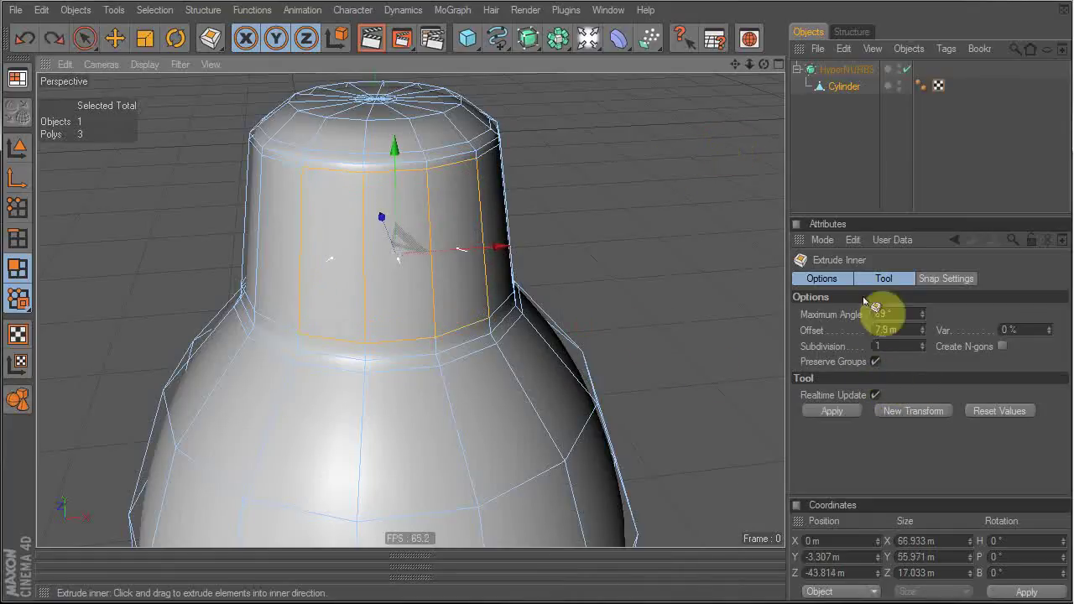
left_click(876, 362)
left_click_drag(688, 128, 707, 127)
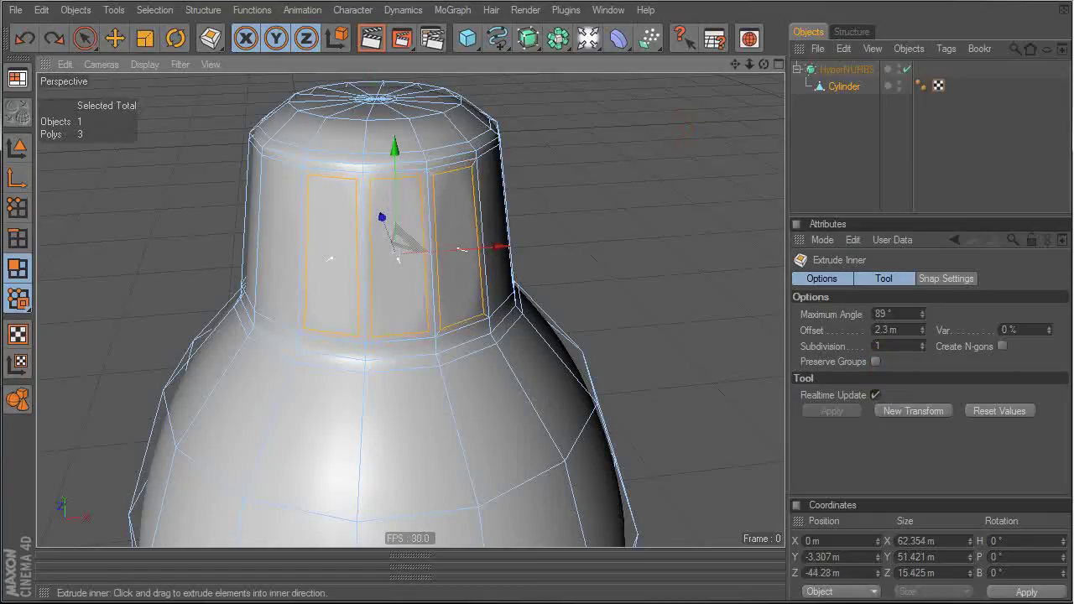
Delete the three inset polygons to open holes in the neck.
left_click_drag(643, 173, 616, 212, "alt")
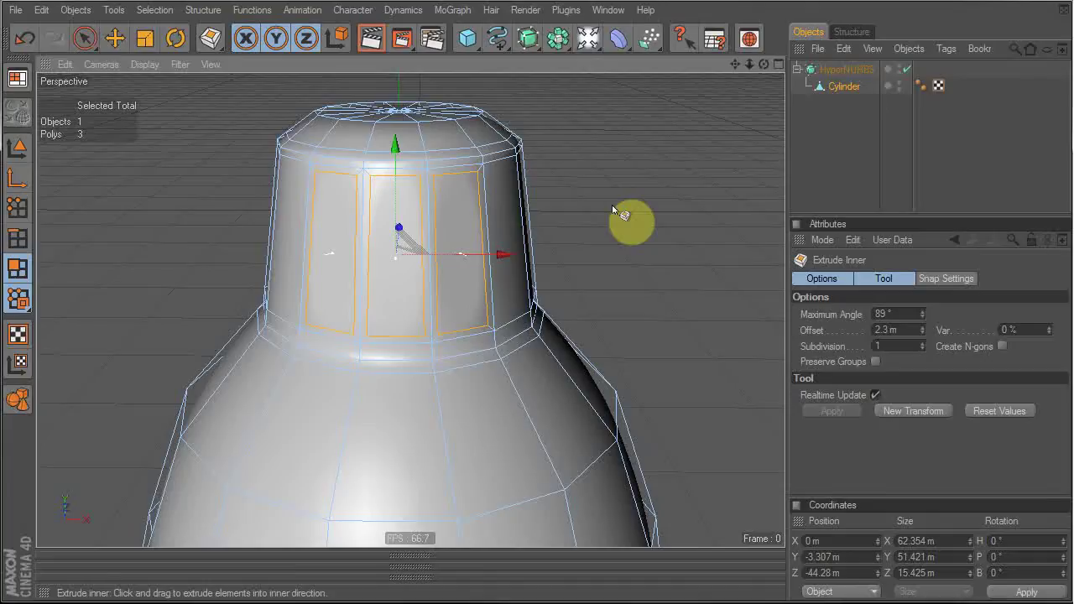
key("Delete")
left_click_drag(589, 174, 608, 190, "alt")
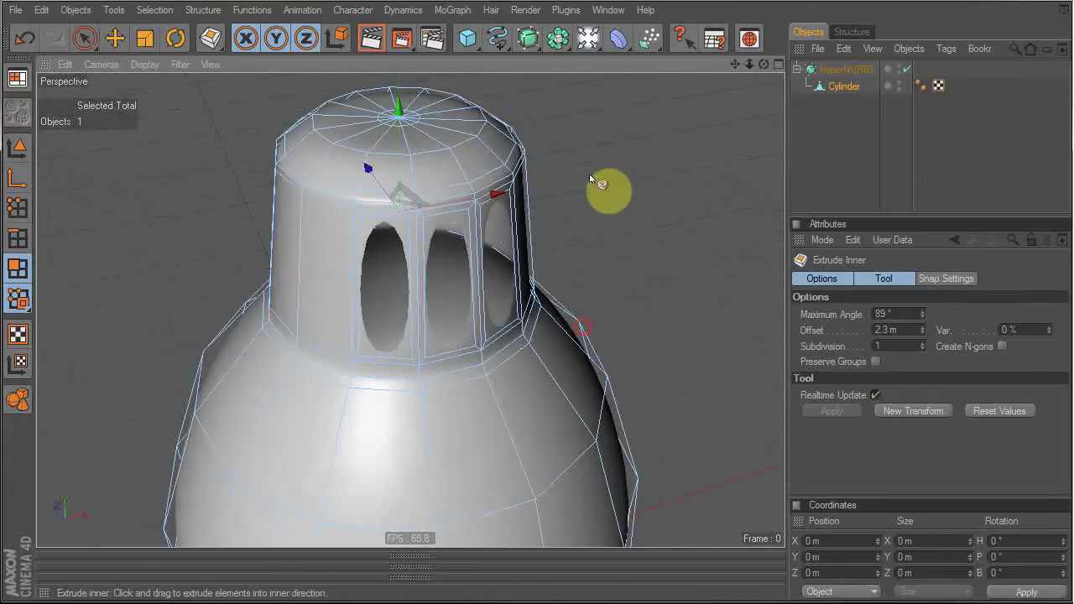
Select three adjacent tall polygons on the opposite side of the neck and inset each by 2.8 m with Extrude Inner.
left_click_drag(338, 167, 626, 344, "alt")
left_click_drag(344, 177, 359, 187, "alt")
left_click(87, 38)
left_click_drag(380, 327, 424, 324)
left_click_drag(647, 275, 602, 286, "alt")
right_click_drag(600, 285, 598, 284, "alt")
key("i")
left_click_drag(585, 240, 591, 240)
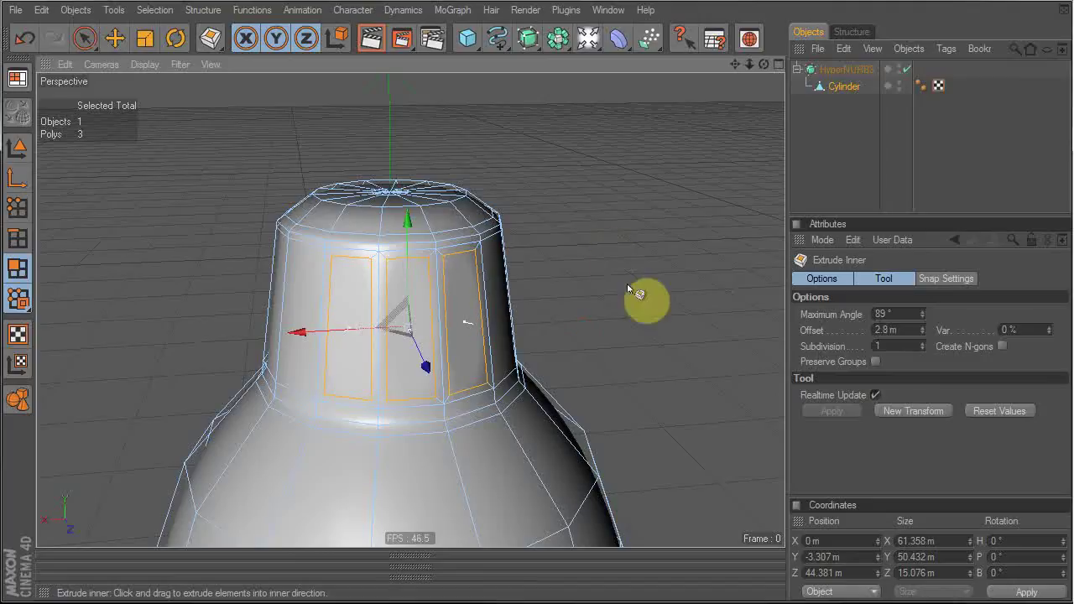
Delete the three inset polygons on the opposite side to open matching holes in the neck.
key("Delete")
left_click_drag(608, 304, 654, 307, "alt")
right_click_drag(655, 307, 582, 308, "alt")
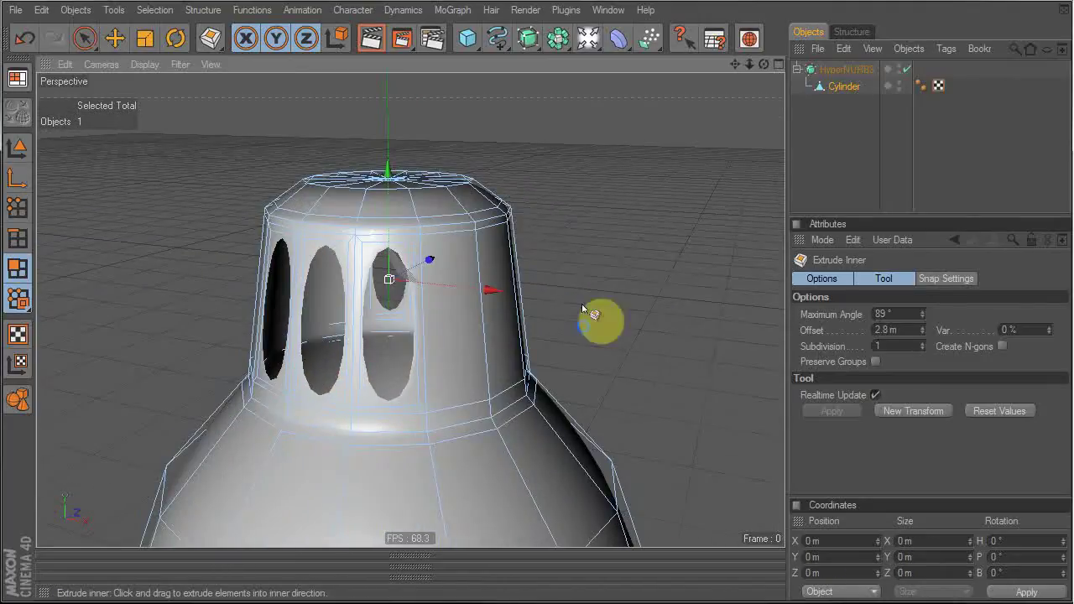
Turn off HyperNURBS to expose the neck's cage in the front view, and set the Knife to Line mode.
left_click(779, 64)
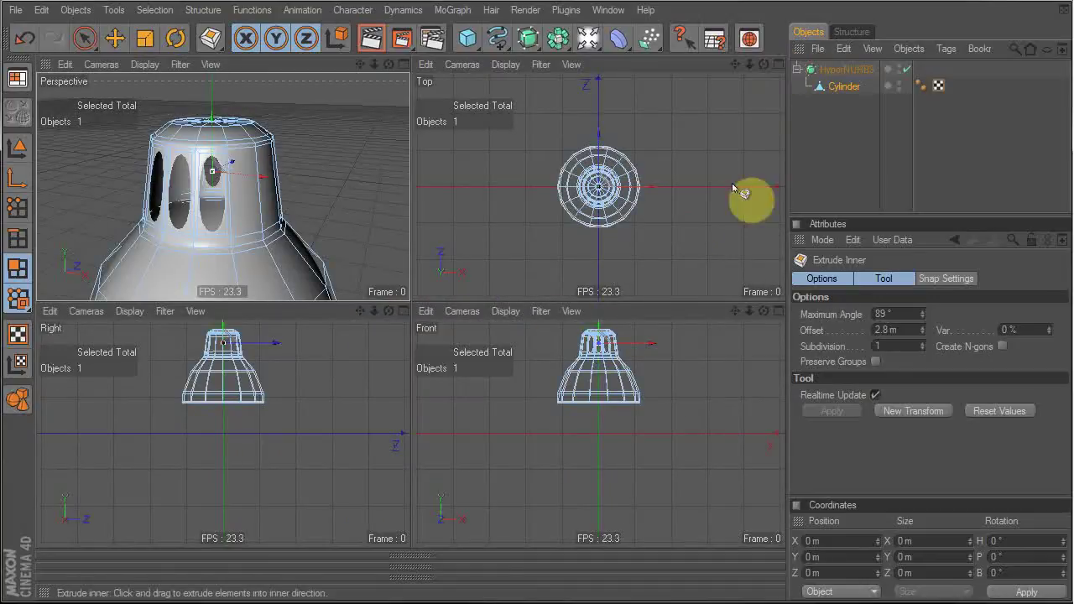
left_click(779, 310)
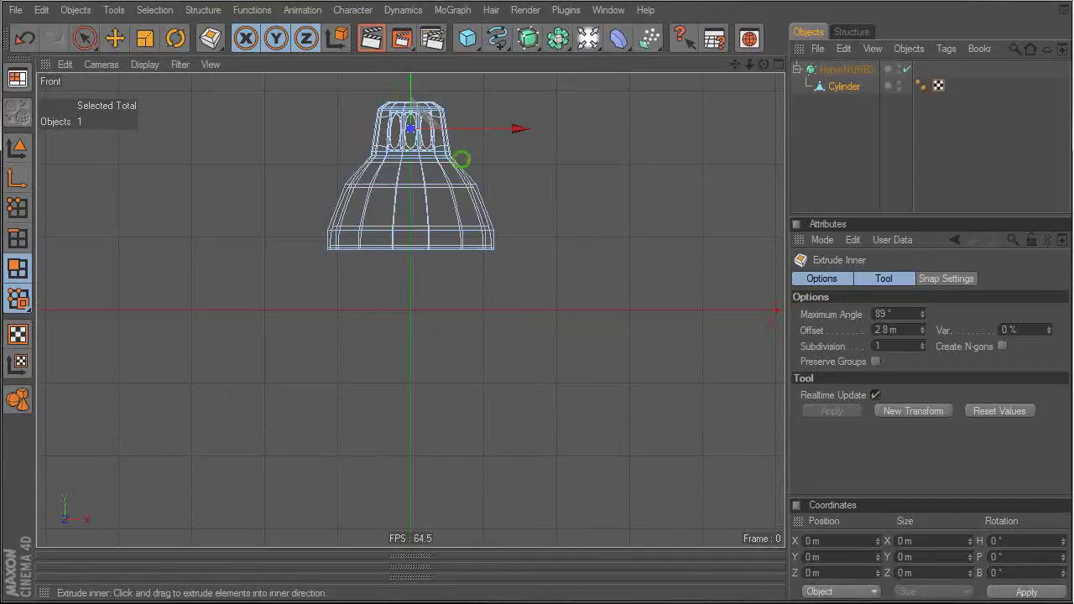
middle_click_drag(472, 173, 460, 166, "alt")
middle_click_drag(515, 334, 451, 226, "alt")
scroll(391, 333, "up", 2)
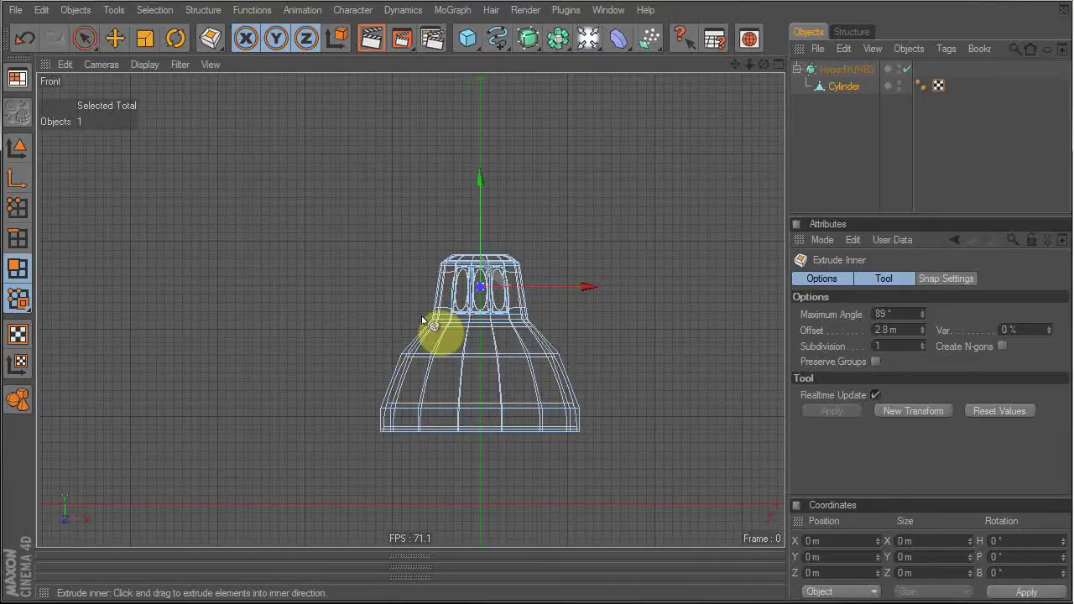
scroll(543, 332, "down", 3)
scroll(543, 344, "up", 4)
key("F5")
left_click_drag(297, 168, 407, 299, "alt")
right_click_drag(409, 299, 298, 189, "alt")
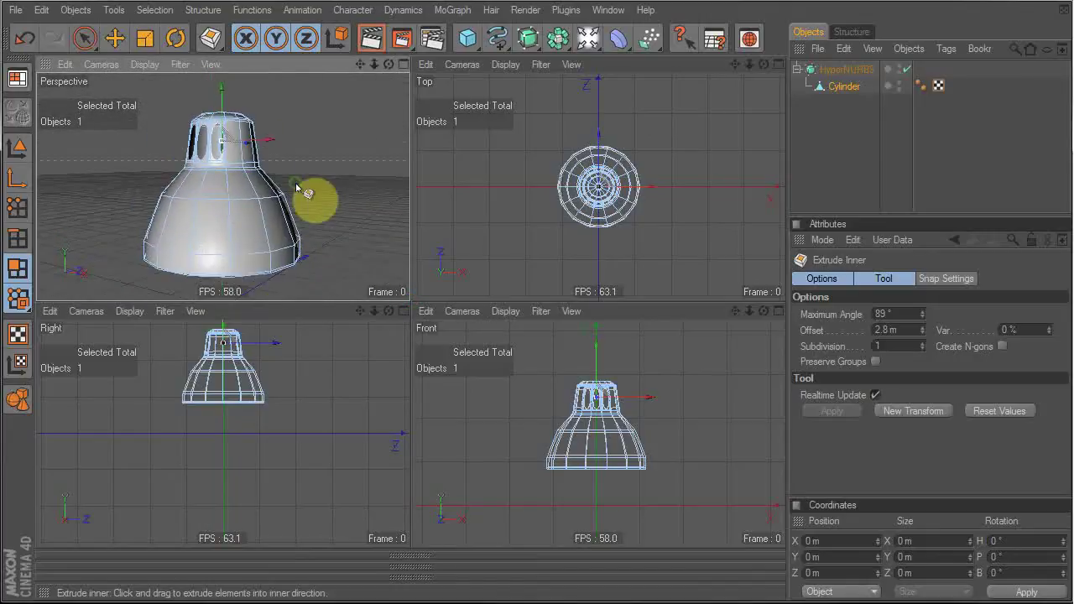
middle_click(693, 402)
right_click_drag(282, 307, 298, 227, "alt")
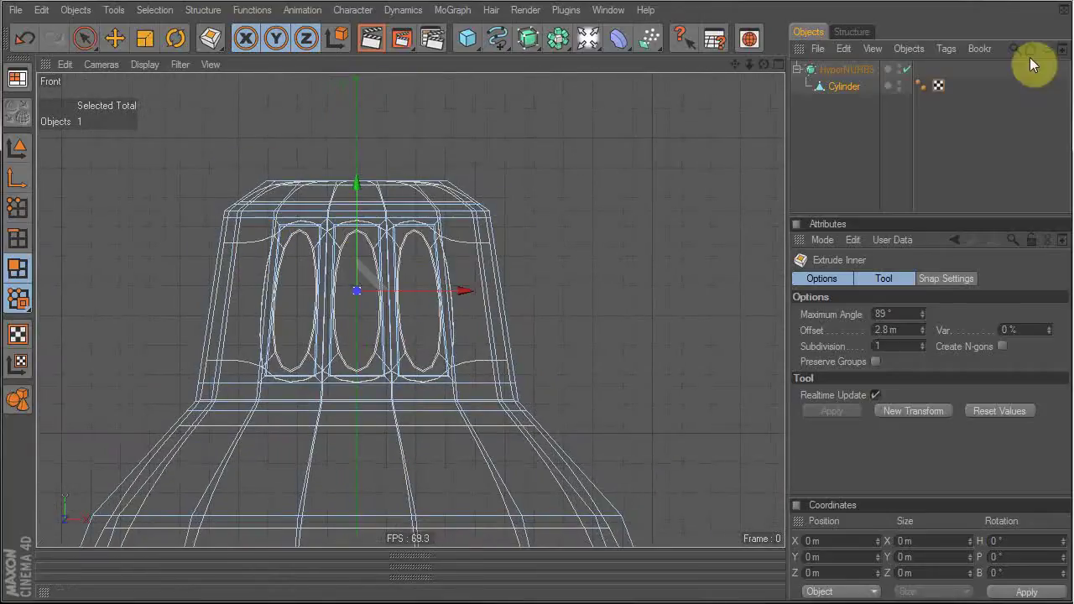
left_click(907, 70)
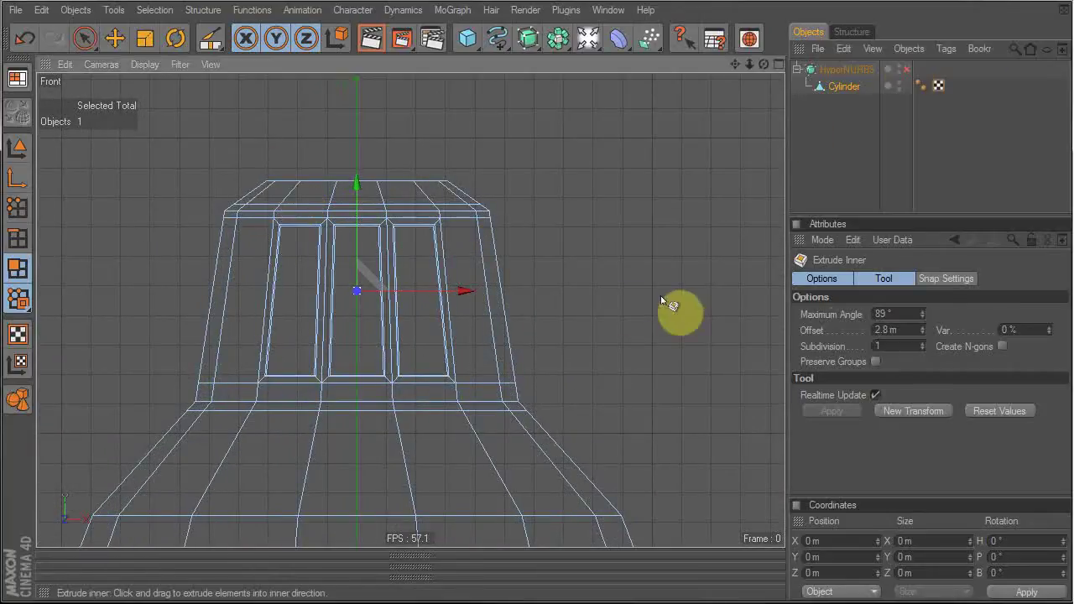
key("k")
left_click(840, 317)
left_click(842, 331)
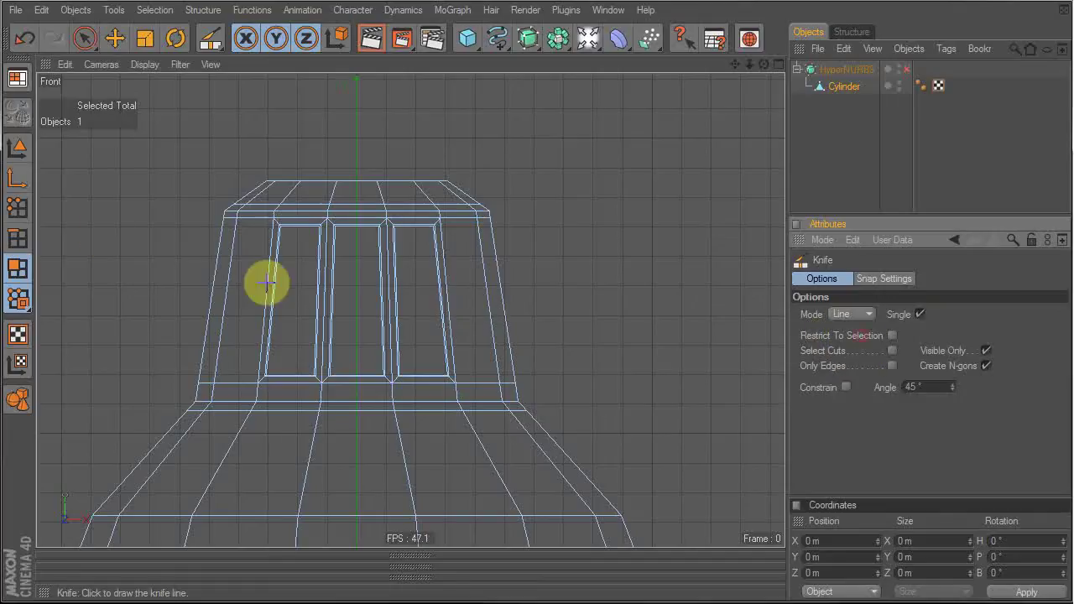
Cut straight knife lines across the neck just inside the upper and lower ends of the wide holes, and re-enable HyperNURBS.
left_click(158, 233)
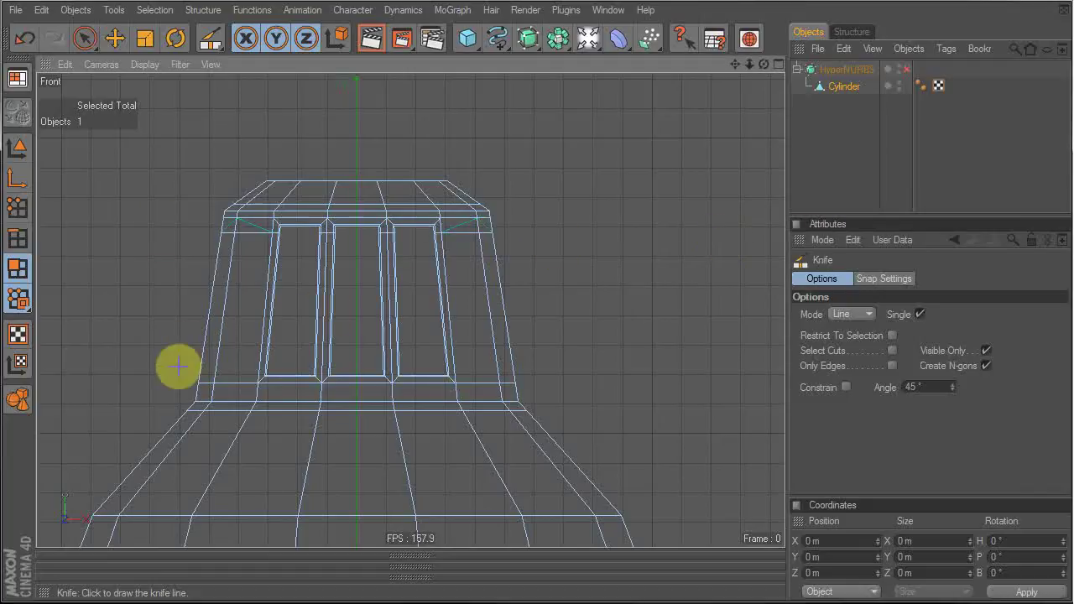
left_click_drag(173, 370, 671, 361)
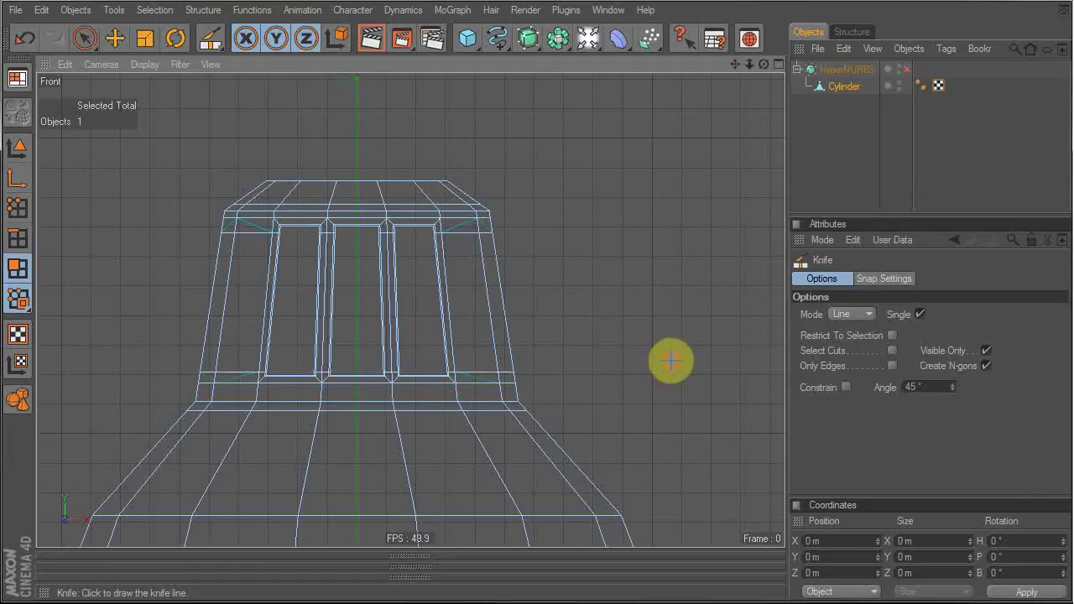
left_click(907, 70)
middle_click(551, 112)
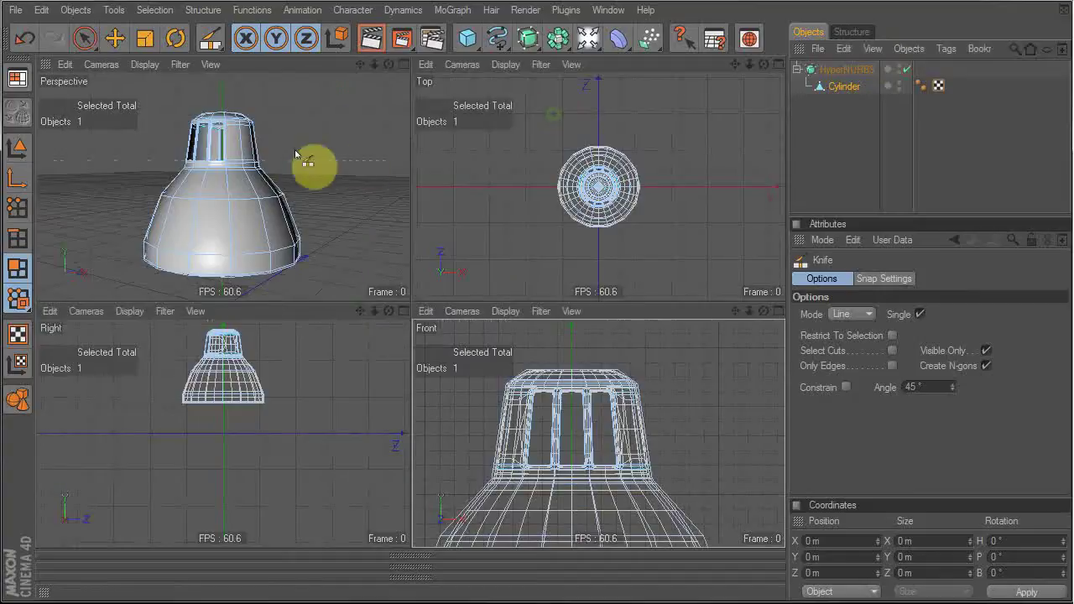
scroll(234, 145, "up", 8)
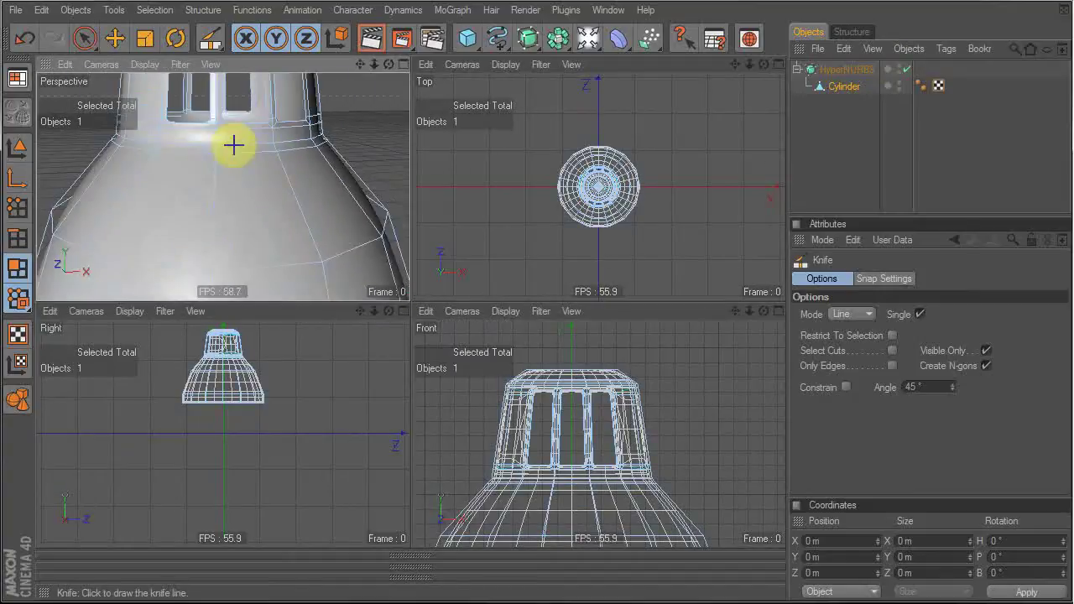
mouse_move(235, 144)
left_mouse_down("alt")
mouse_move(165, 144)
mouse_move(151, 119)
mouse_move(196, 141)
mouse_move(262, 144)
mouse_move(187, 153)
mouse_move(240, 157)
left_mouse_up("alt")
Undo the knife cuts, hole deletions and insets back to the three selected tall polygons on the front of the neck.
key("ctrl+z")
key("ctrl+z")
key("ctrl+z")
key("ctrl+z")
key("ctrl+z")
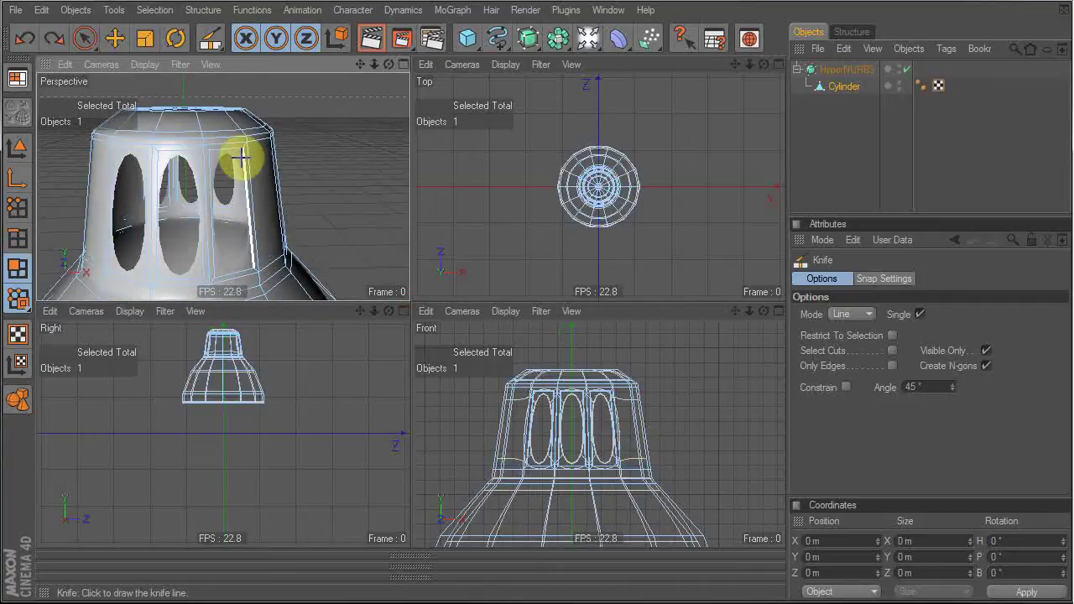
key("ctrl+z")
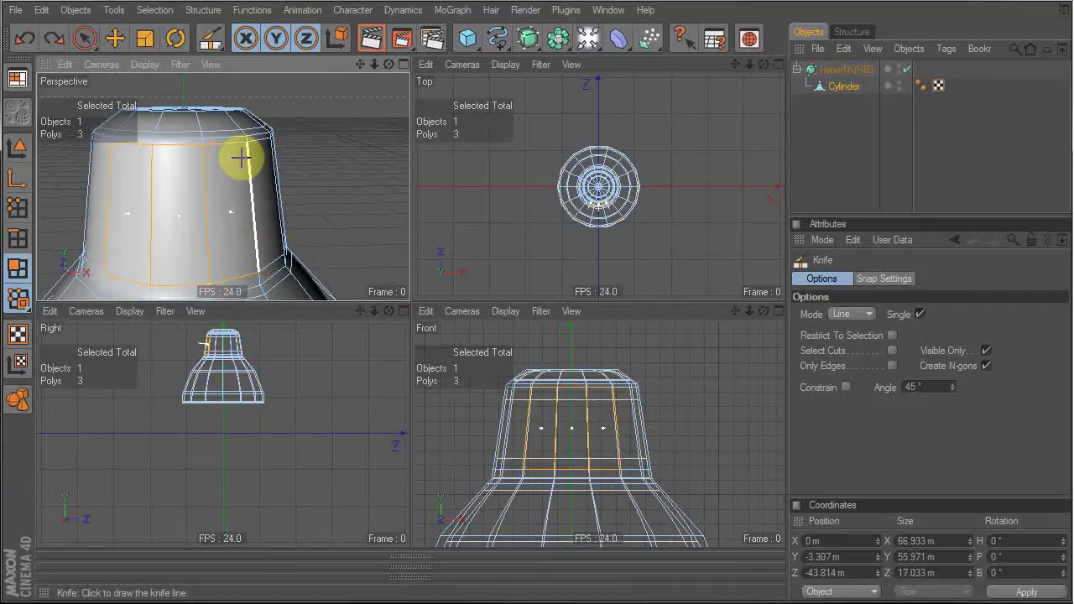
Add the three matching tall polygons on the opposite side of the neck to the selection with Live Selection.
left_click(84, 41)
scroll(392, 213, "down", 5)
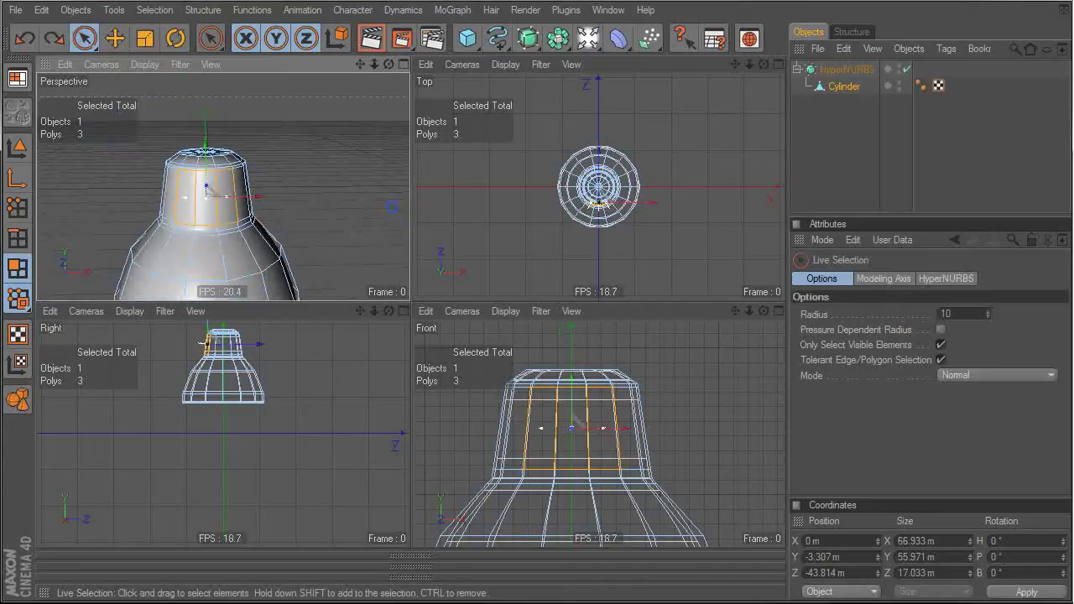
left_click_drag(319, 180, 326, 183, "alt")
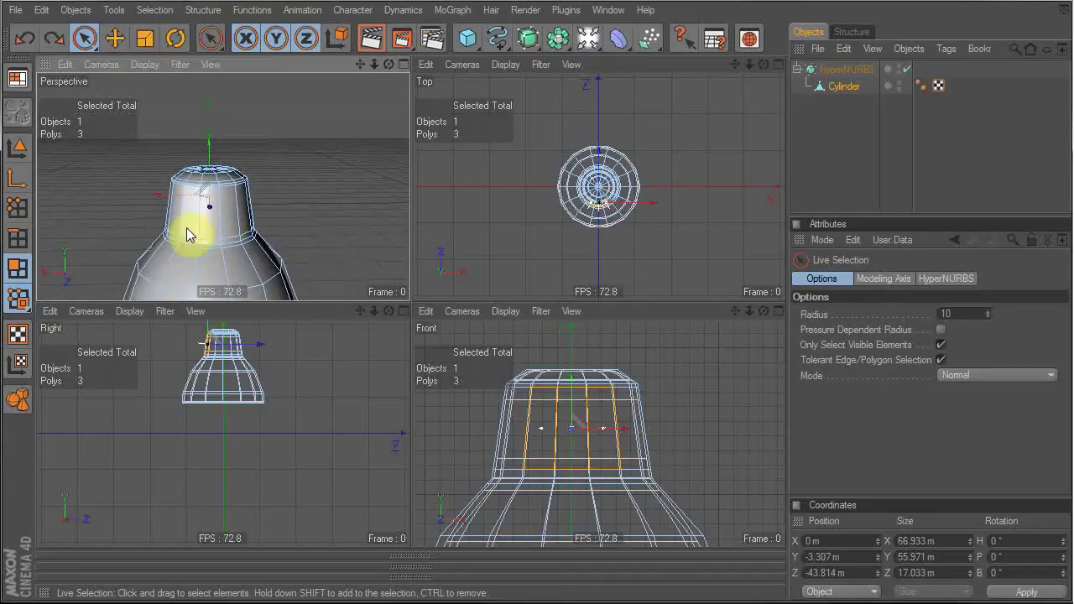
left_click_drag(232, 224, 240, 226, "alt")
scroll(264, 226, "up", 3)
middle_click(301, 227)
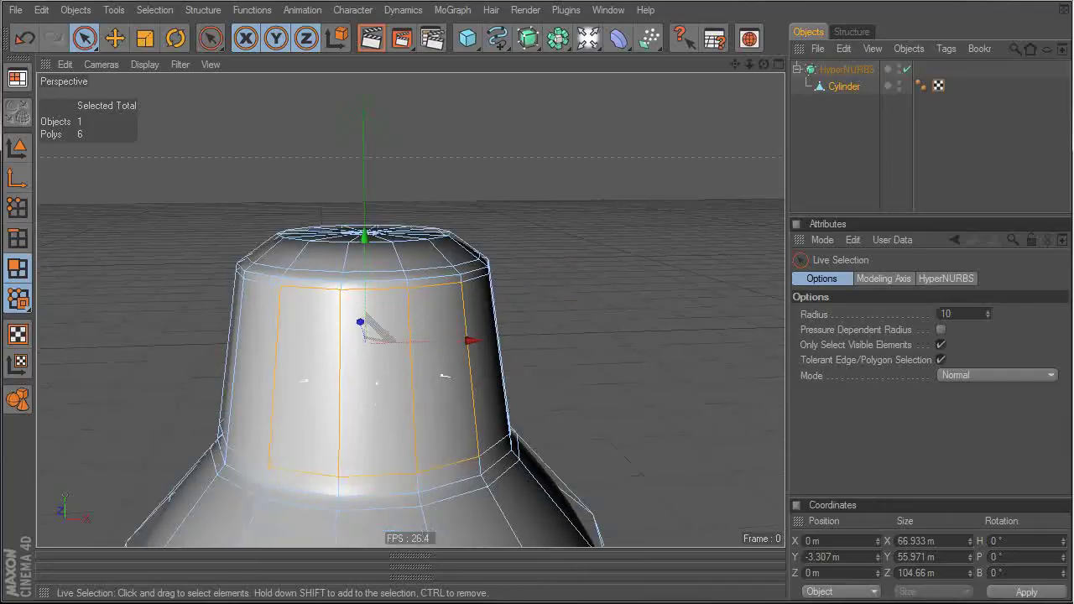
Inset each of the six polygons by 7 m with Extrude Inner and delete them to open narrow holes on both sides.
key("i")
left_click_drag(622, 240, 663, 240)
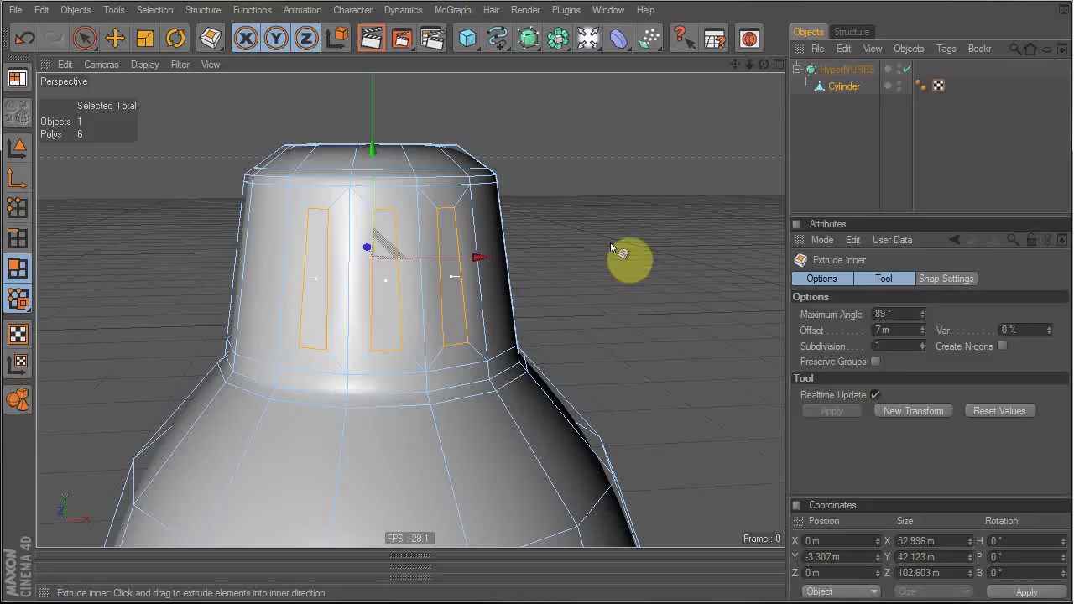
key("Delete")
left_click_drag(612, 244, 573, 222, "alt")
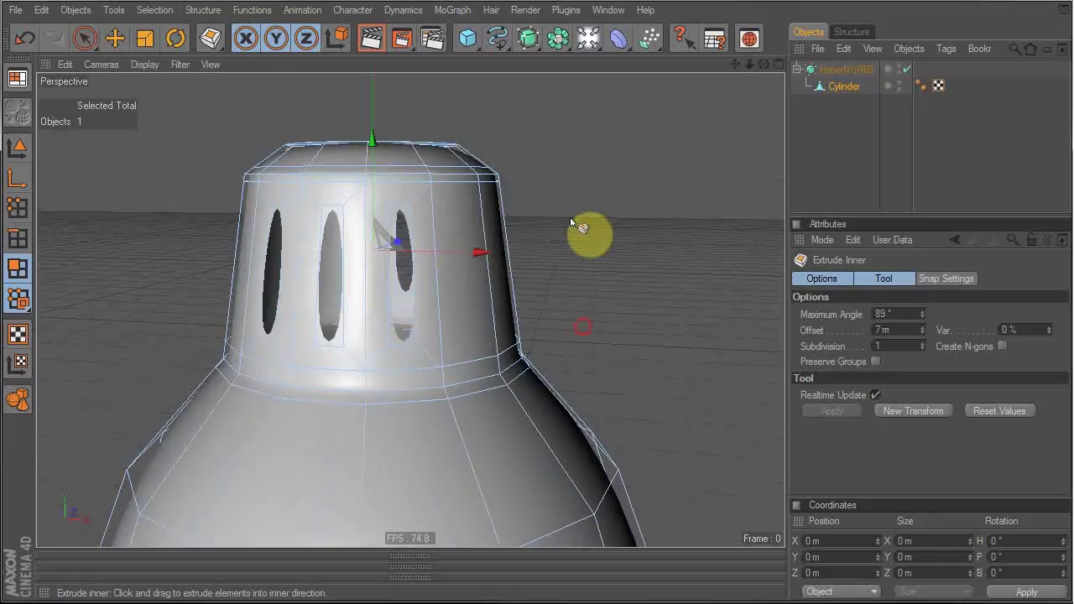
Cut straight knife lines across the neck just inside both ends of the narrow holes, with Visible Only left on.
middle_click(570, 220)
middle_click(646, 378)
key("k")
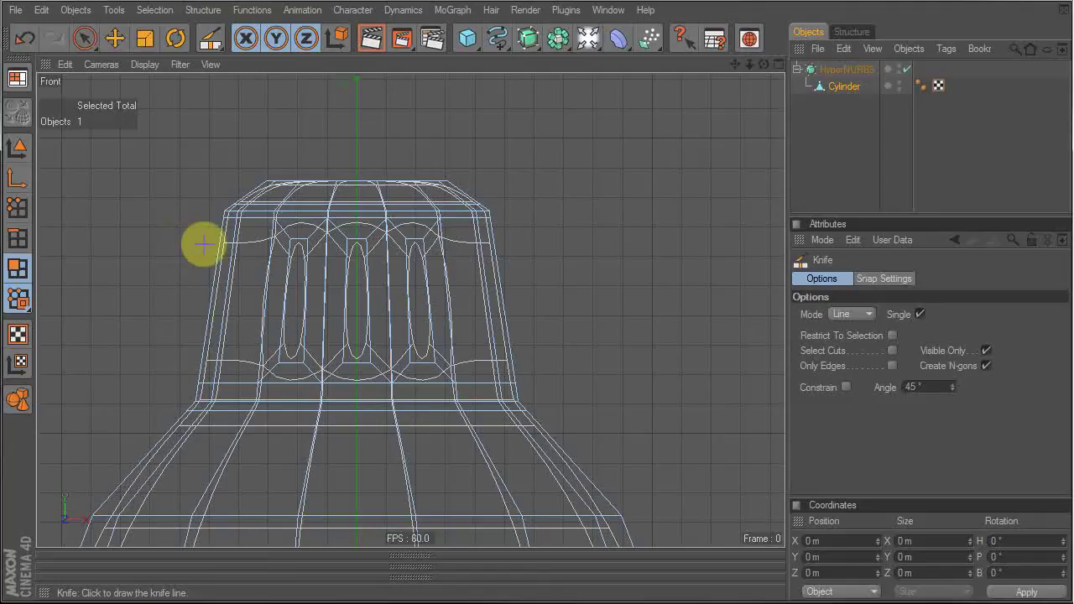
left_click_drag(205, 246, 578, 251)
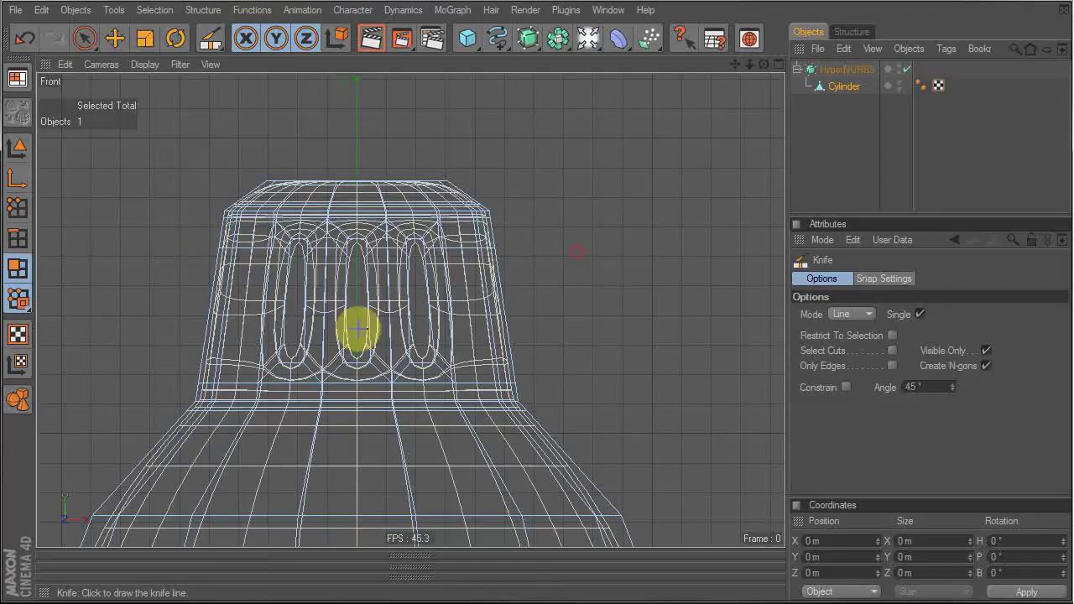
left_click(908, 69)
left_click_drag(207, 354, 585, 354)
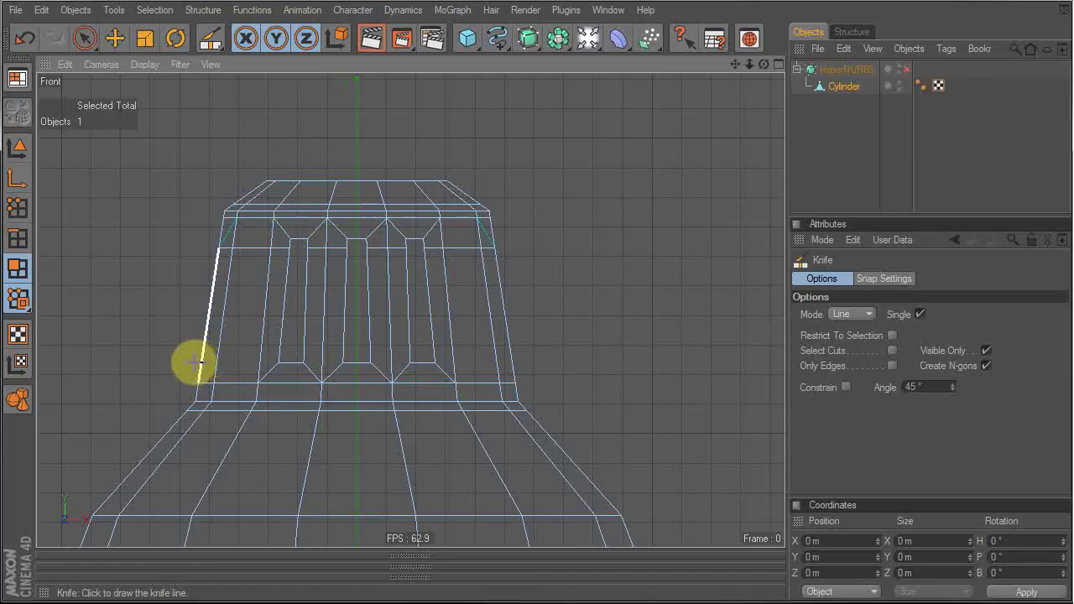
left_click_drag(264, 361, 590, 346)
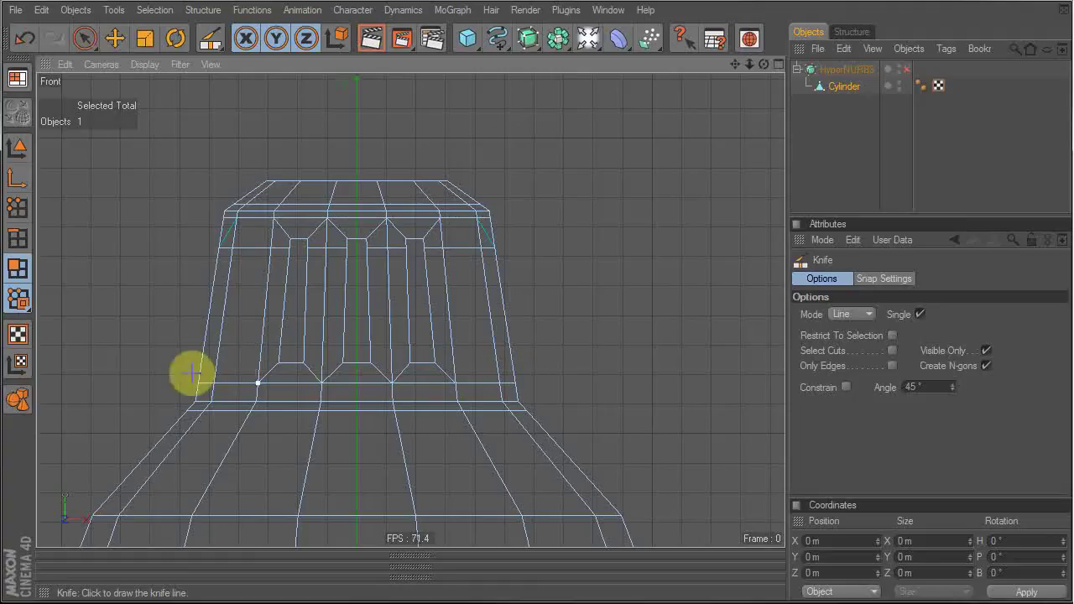
left_click_drag(186, 356, 586, 355)
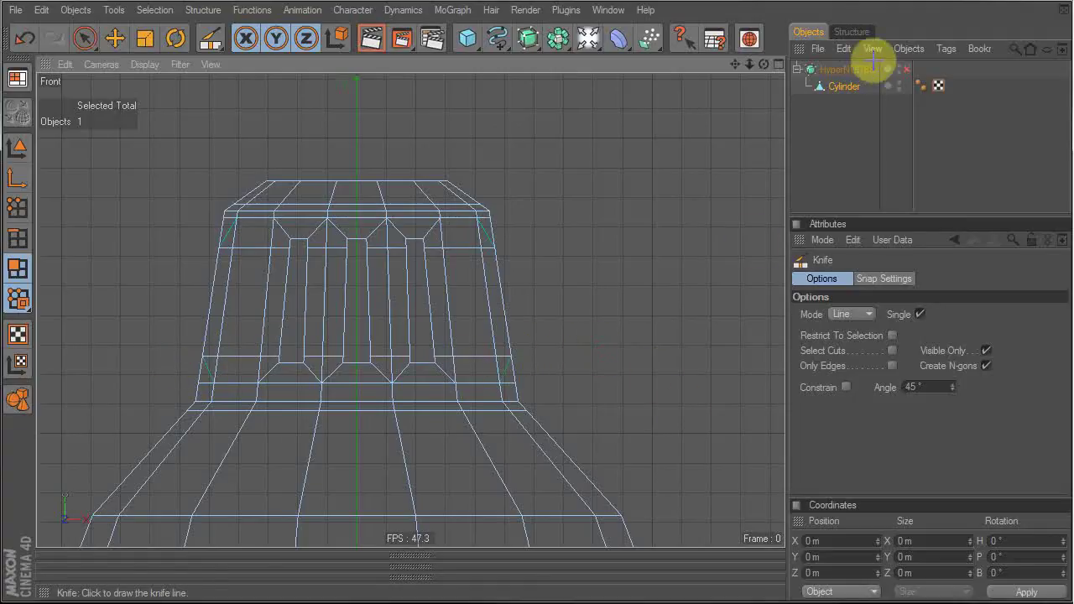
left_click(907, 69)
Deselect the object and examine the smoothed holes from all around the neck.
middle_click(455, 192)
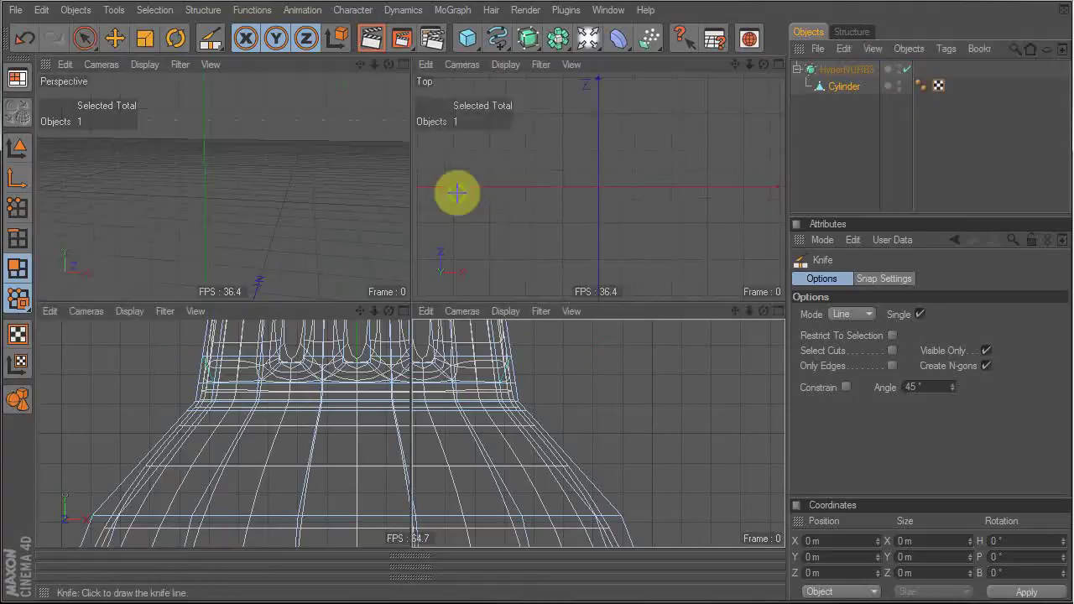
left_click_drag(284, 172, 604, 143, "alt")
left_click(802, 153)
left_click_drag(233, 168, 257, 168, "alt")
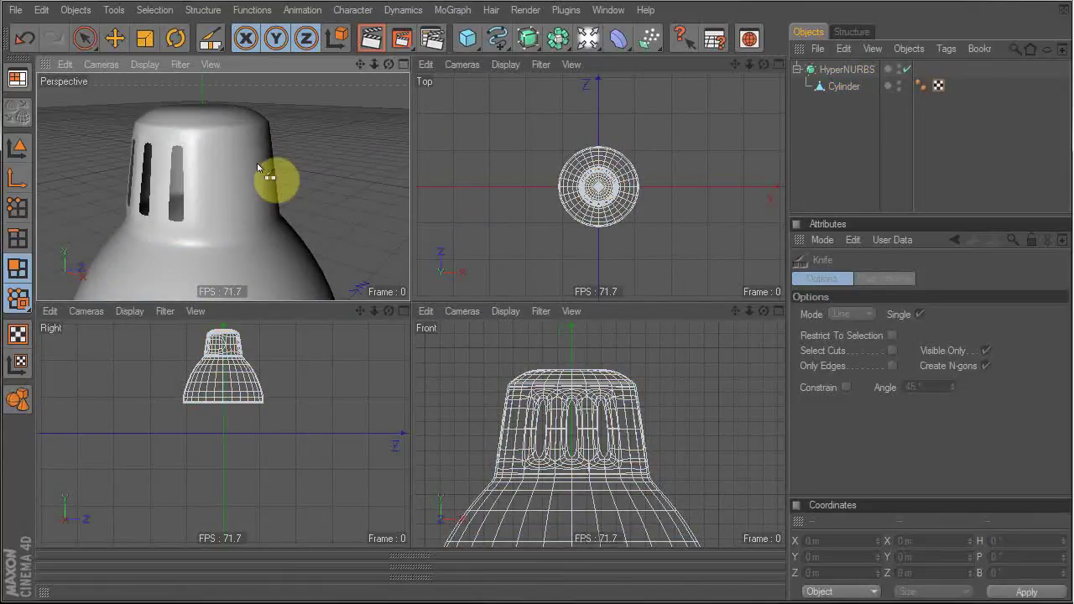
middle_click(196, 151)
mouse_move(537, 378)
left_mouse_down("alt")
mouse_move(532, 364)
mouse_move(531, 388)
left_mouse_up("alt")
left_click_drag(437, 243, 466, 174, "alt")
middle_click_drag(465, 175, 532, 263, "alt")
left_click_drag(505, 276, 583, 263, "alt")
Reselect the cylinder and undo the two knife cuts across the narrow holes.
left_click(847, 92)
left_click_drag(497, 381, 547, 337, "alt")
key("ctrl+z")
key("ctrl+z")
key("ctrl+z")
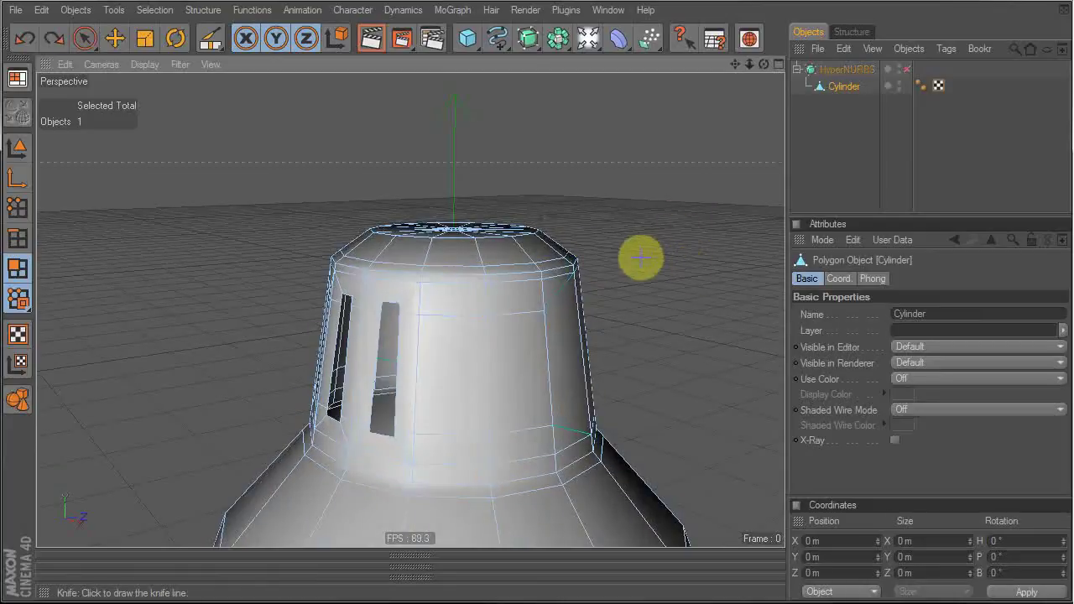
key("ctrl+z")
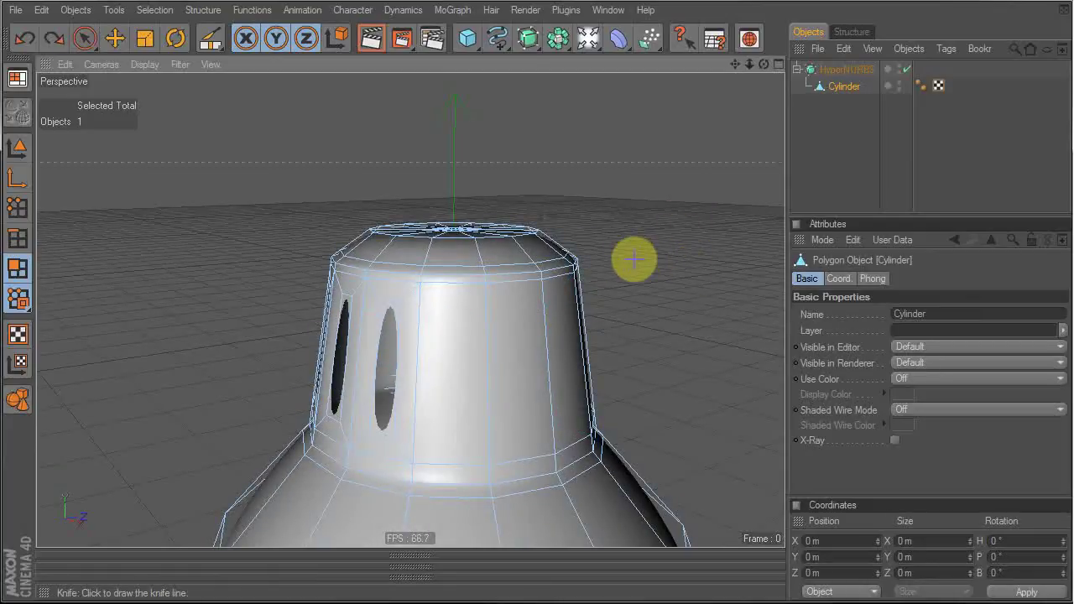
Turn off Visible Only for the Knife and cut straight through the neck just inside the upper and lower ends of the holes.
middle_click(666, 389)
middle_click(660, 396)
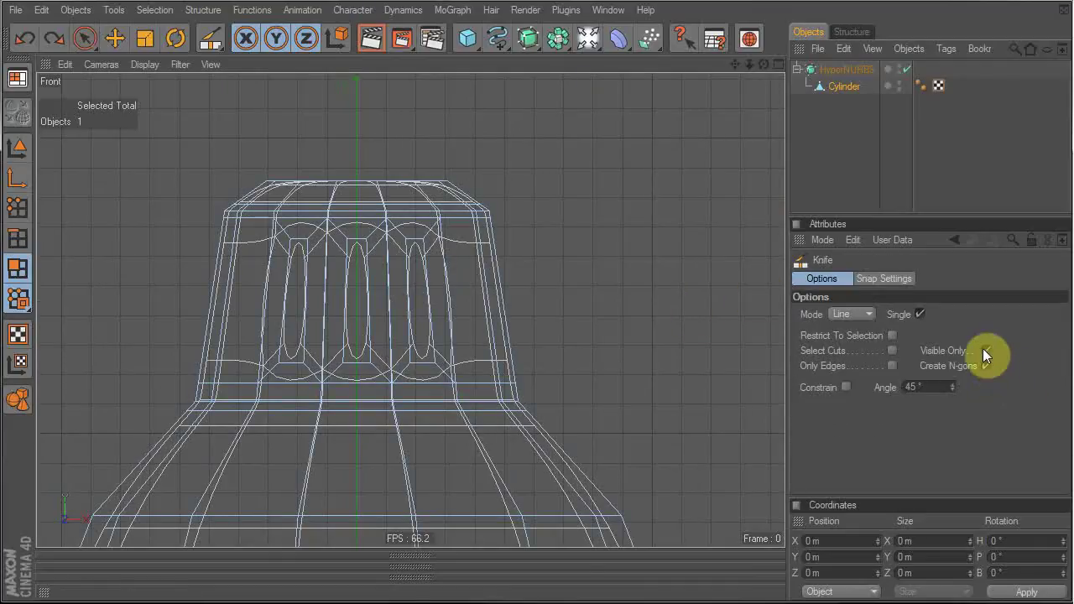
left_click(985, 350)
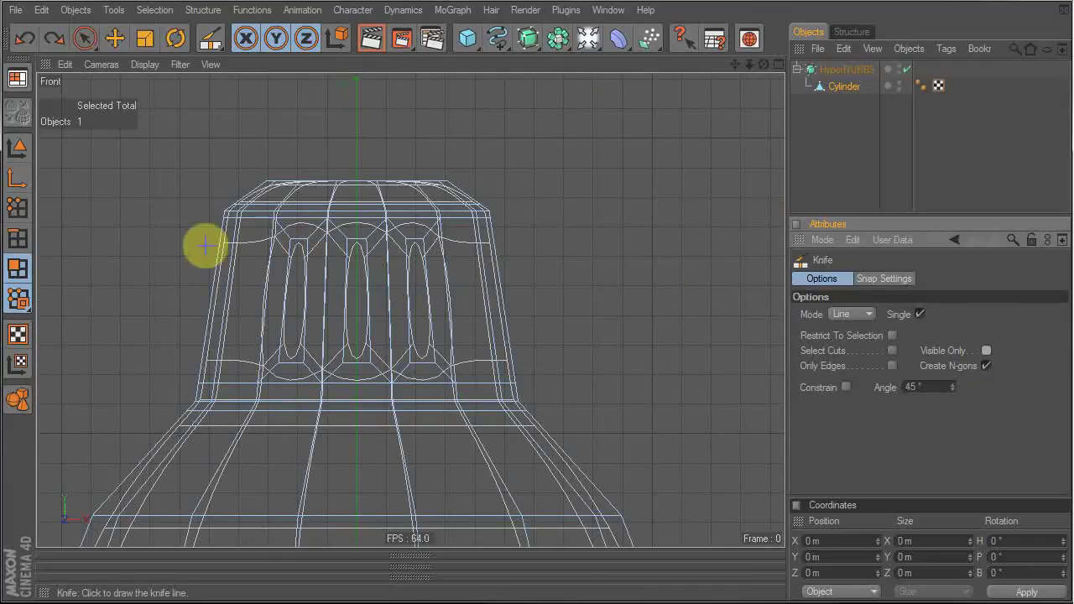
left_click_drag(204, 245, 631, 233)
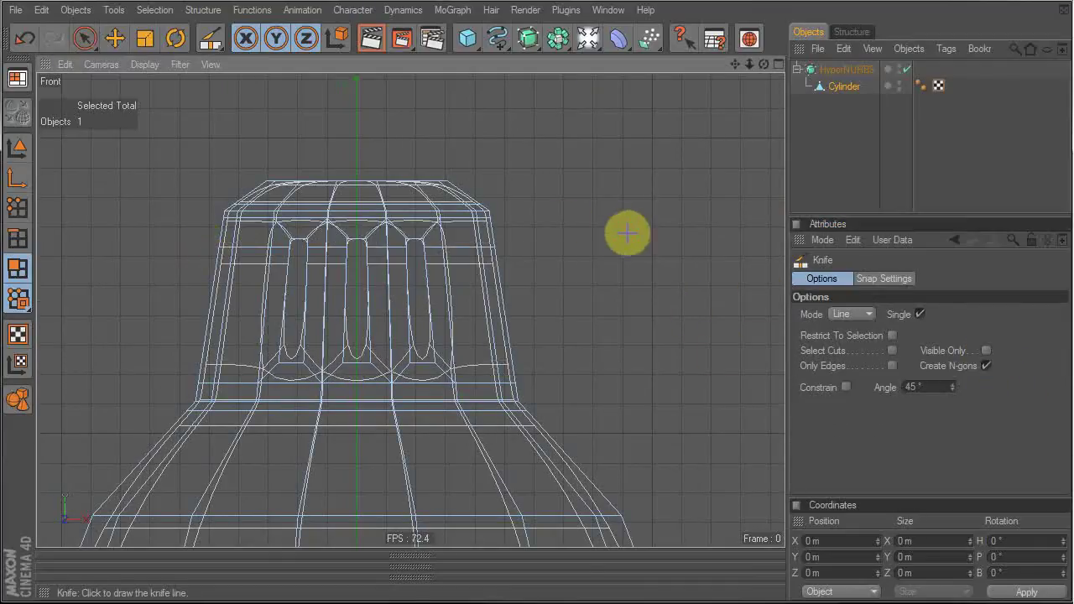
left_click_drag(180, 355, 597, 348)
Examine the smoothed shade from both sides, from below and inside, with the object deselected.
middle_click(529, 209)
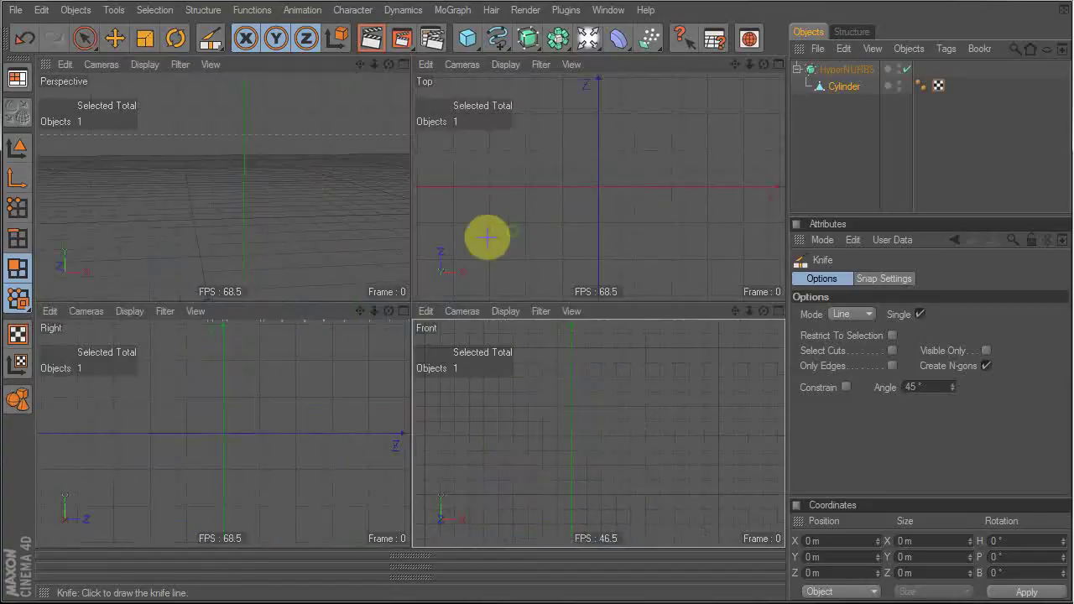
left_click_drag(266, 238, 190, 234, "alt")
right_click_drag(378, 206, 288, 199, "alt")
middle_click_drag(191, 230, 189, 202, "alt")
scroll(188, 202, "up", 3)
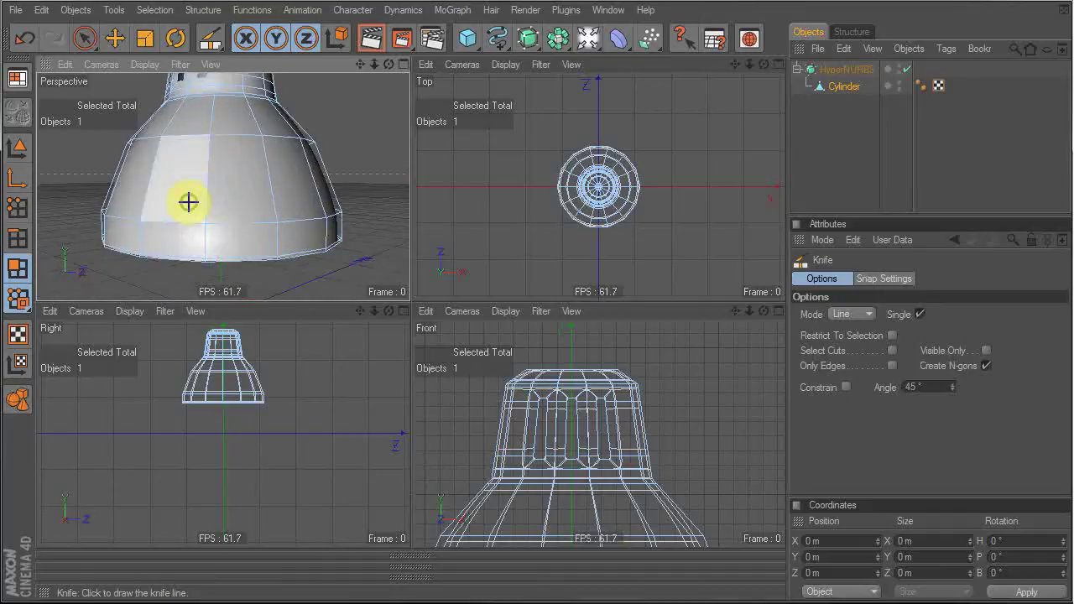
middle_click(188, 202)
mouse_move(509, 285)
left_mouse_down("alt")
mouse_move(508, 319)
mouse_move(509, 300)
left_mouse_up("alt")
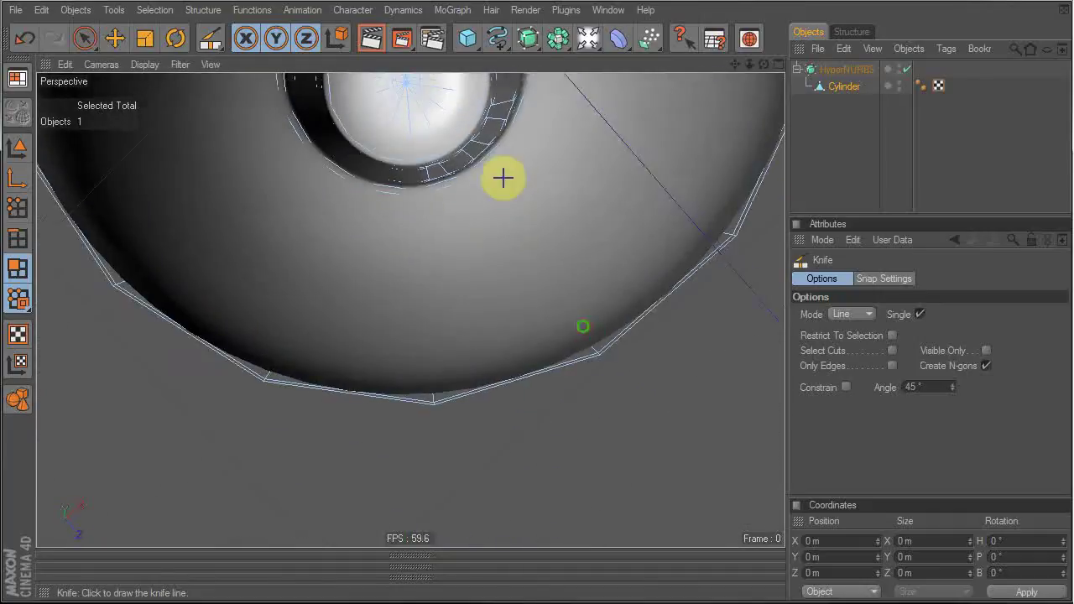
right_click_drag(553, 147, 516, 147, "alt")
left_click_drag(518, 88, 520, 153, "alt")
left_click(836, 120)
left_click_drag(419, 269, 483, 270, "alt")
right_click_drag(383, 291, 453, 292, "alt")
left_click_drag(382, 292, 523, 245, "alt")
Select the 14-point ring where the body's slope changes below the neck and scale it outward to about 195 m wide.
left_click(842, 87)
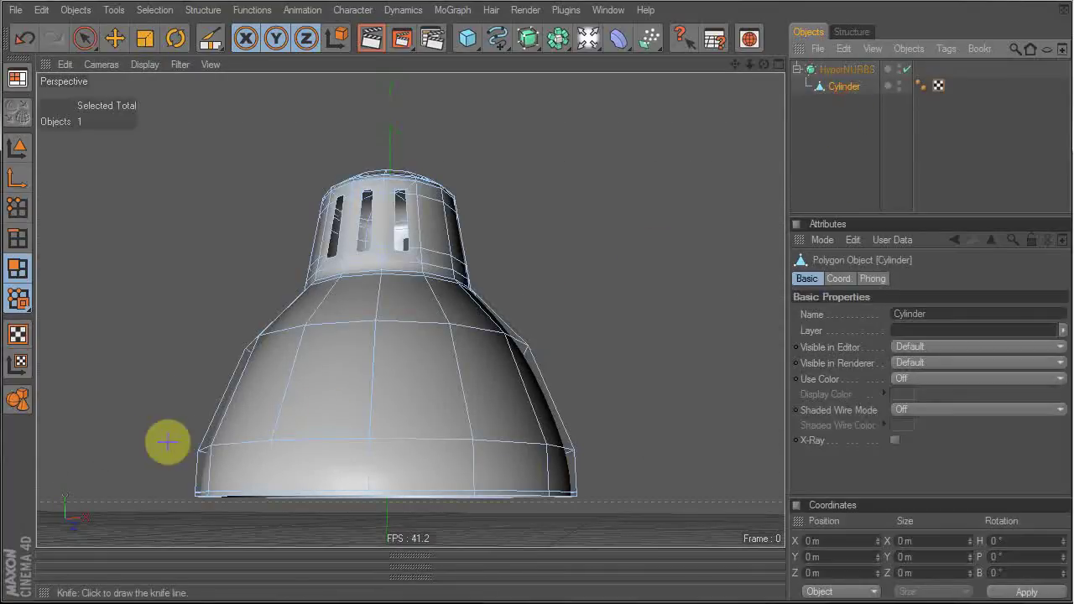
left_click_drag(165, 421, 707, 533)
key("t")
left_click_drag(444, 479, 155, 245, "alt")
left_click_drag(646, 239, 646, 240)
Examine the reshaped body's smoothed outline with the object deselected, and reselect the cylinder.
left_click_drag(389, 250, 399, 198, "alt")
left_click_drag(400, 198, 441, 192, "alt")
left_click(849, 140)
left_click_drag(583, 326, 736, 137, "alt")
left_click(842, 86)
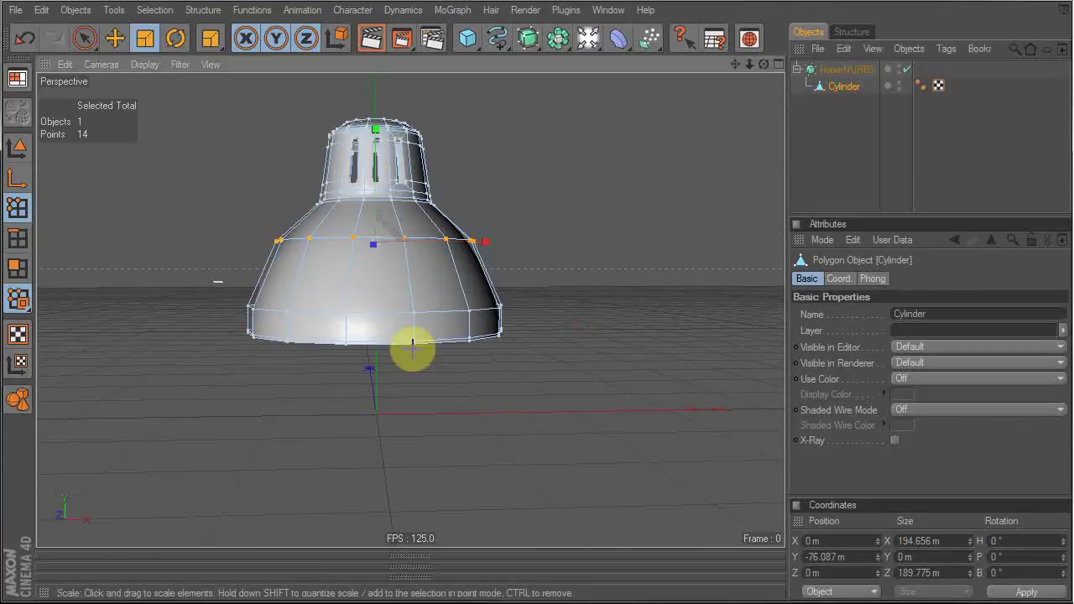
Lower the bottom rim's points by about 16.6 m, then lower the slope-change ring to about Y -106.6 m and widen it to about 214.5 m.
key("e")
left_click_drag(386, 236, 386, 253)
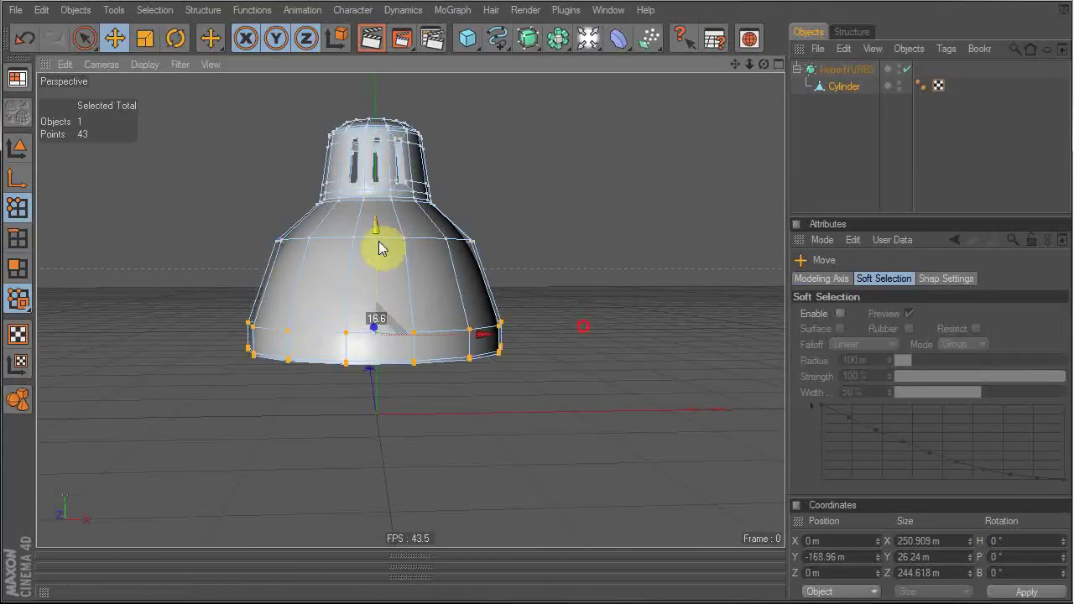
left_click_drag(497, 258, 504, 272)
left_click_drag(372, 181, 371, 256)
key("t")
left_click(1017, 144)
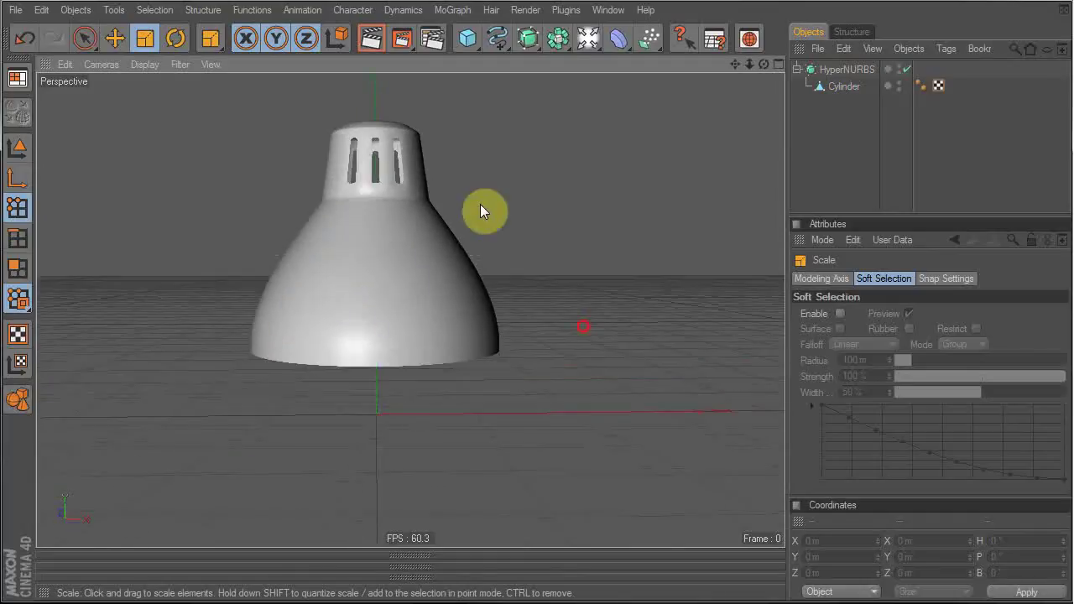
Examine the smoothed shade's new profile from above, the side and low angles, and reselect the cylinder.
left_click_drag(508, 264, 265, 216, "alt")
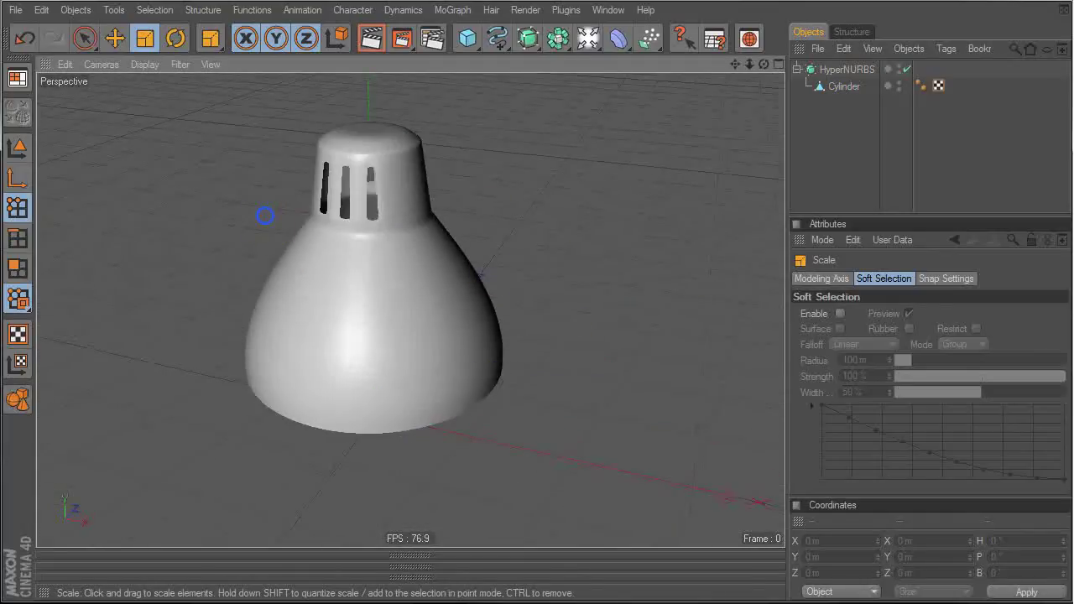
scroll(269, 215, "up", 3)
middle_click_drag(275, 213, 419, 302, "alt")
left_click_drag(299, 194, 281, 88, "alt")
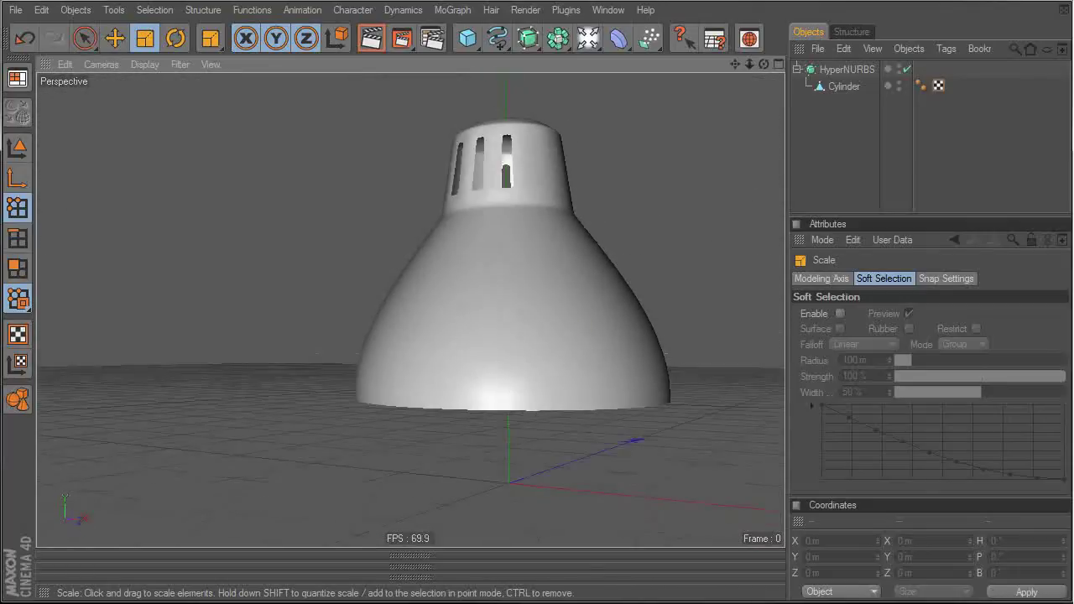
left_click_drag(550, 178, 538, 222, "alt")
left_click(844, 86)
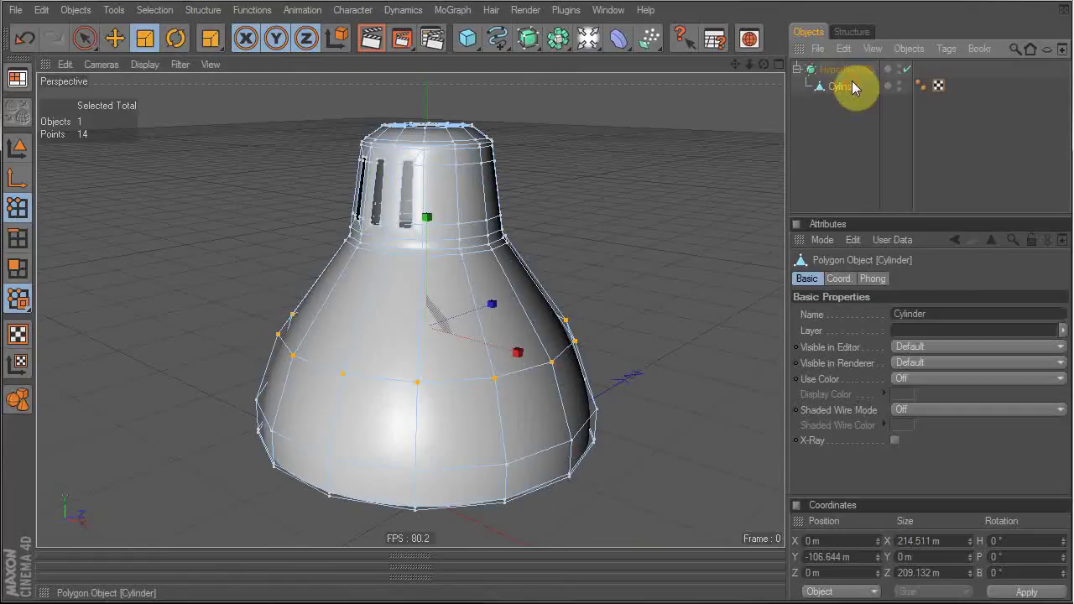
Switch the cylinder to polygon editing and select all of its polygons.
left_click(541, 207)
key("ctrl+a")
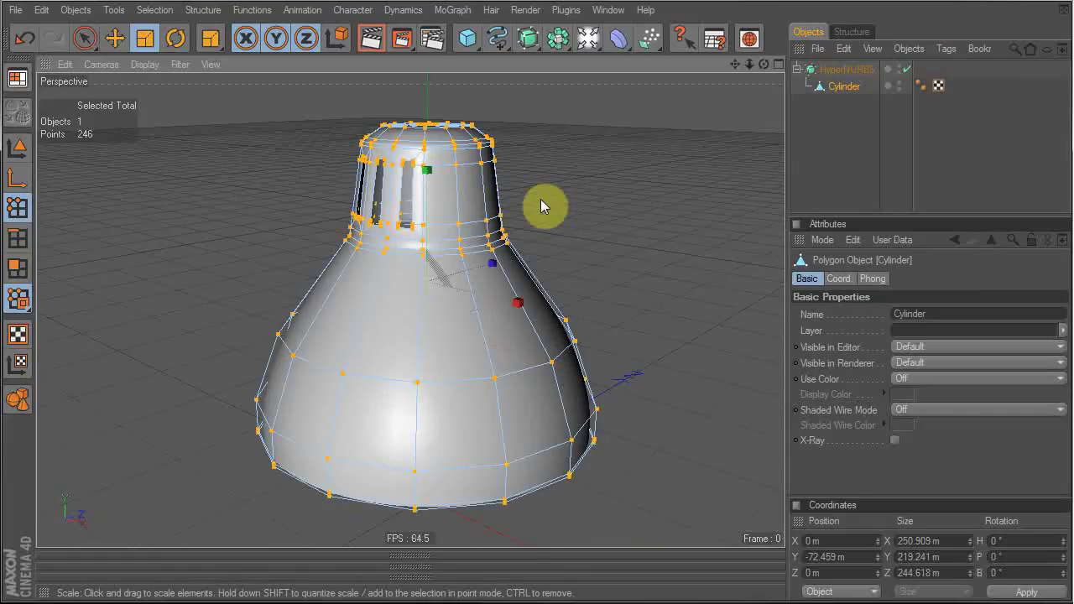
left_click(19, 268)
key("ctrl+a")
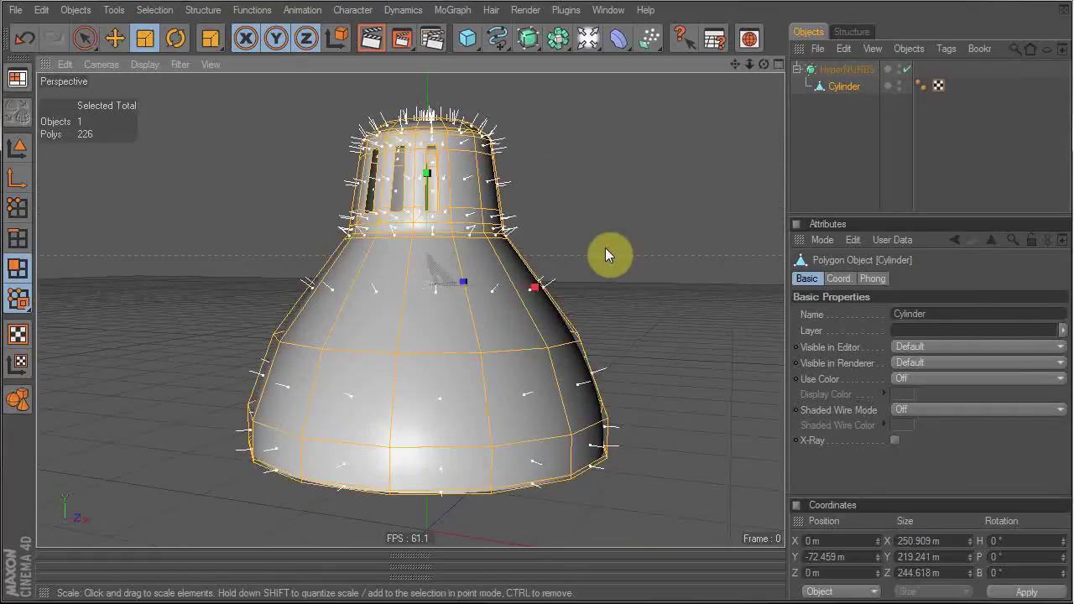
left_click_drag(622, 218, 623, 189, "alt")
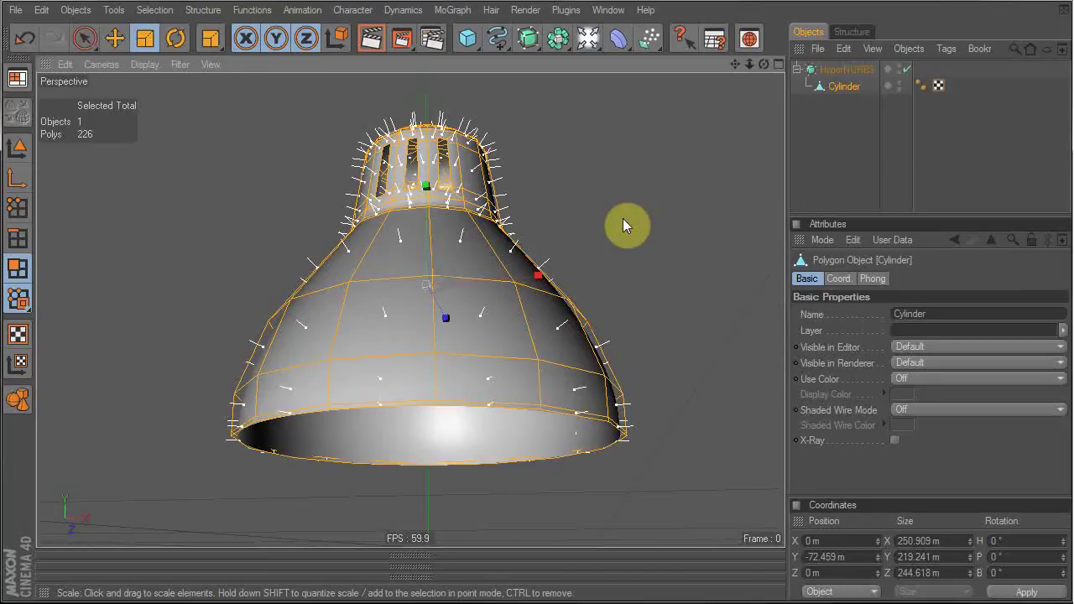
Try extruding all selected polygons outward by about 10.9 m, and undo the extrusion.
key("d")
mouse_move(602, 227)
left_mouse_down()
mouse_move(613, 199)
mouse_move(613, 222)
left_mouse_up()
key("ctrl+z")
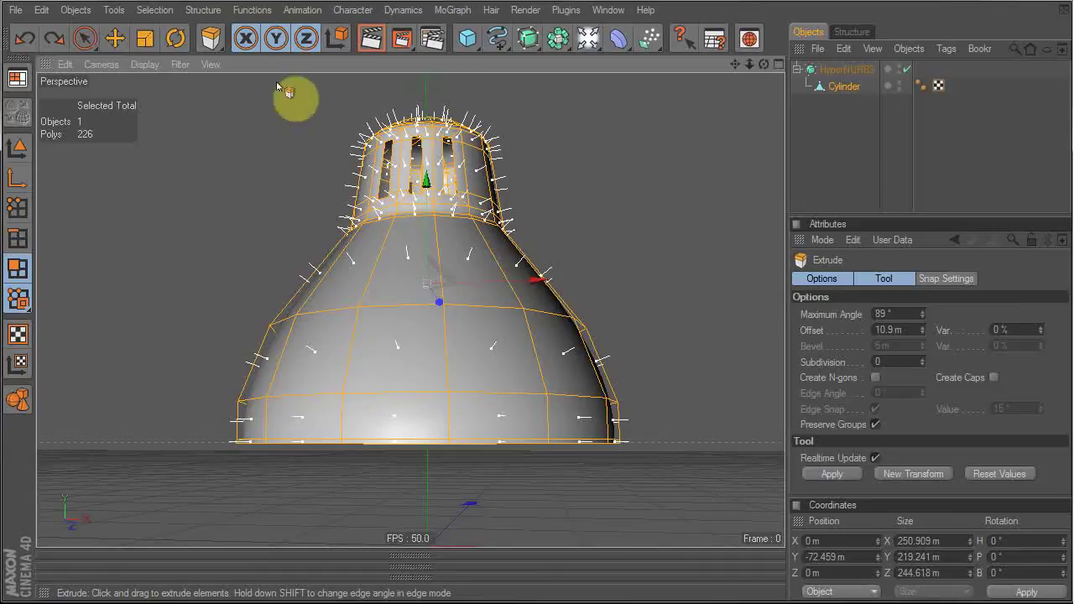
Store the selected polygons as a selection set and name its tag s1.
left_click(156, 10)
left_click(167, 415)
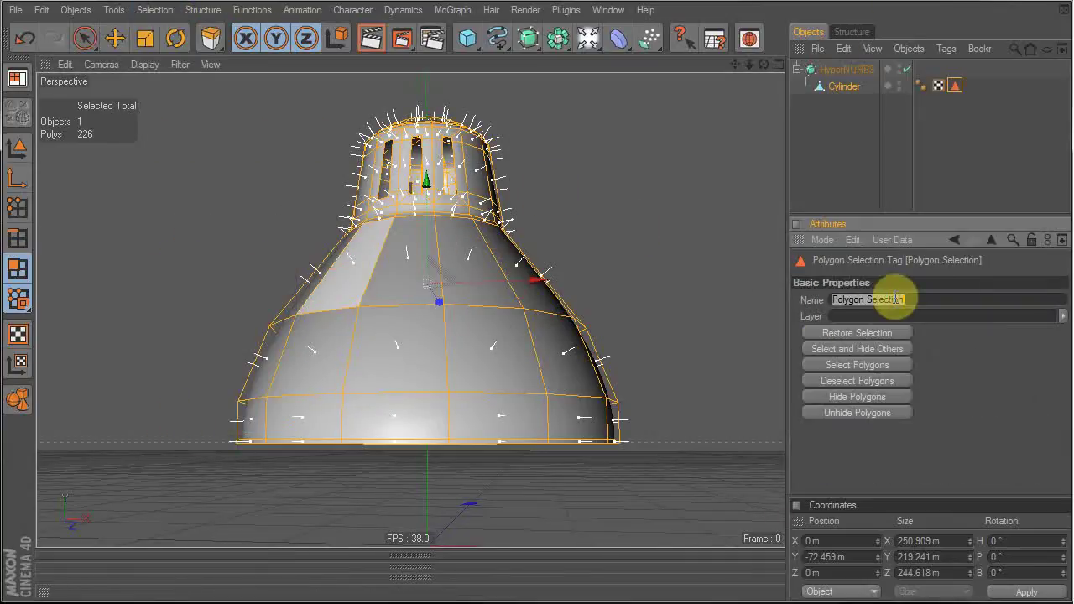
key("Return")
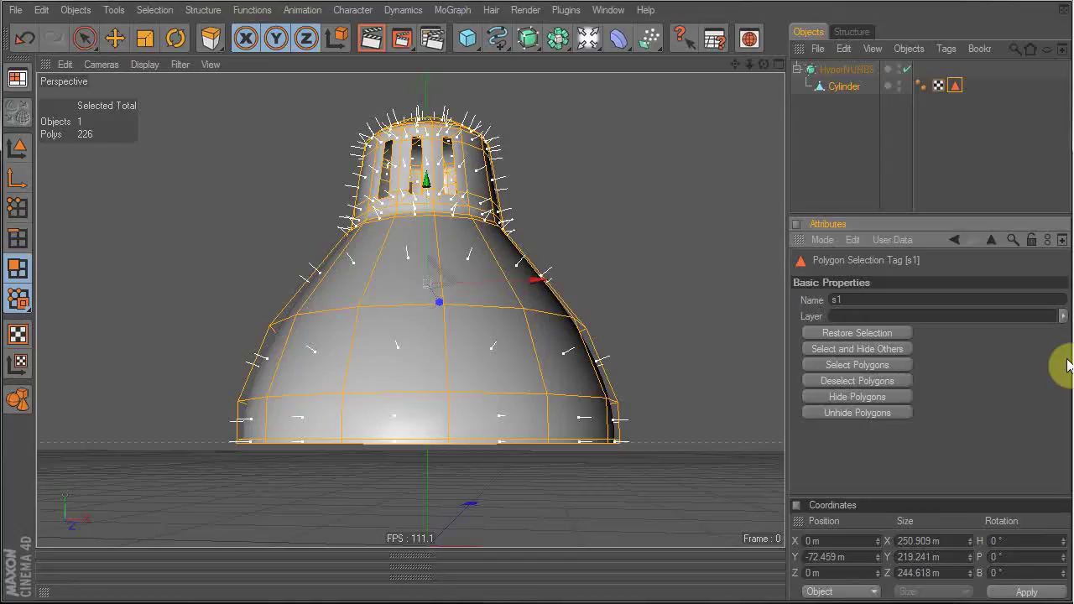
Try extruding all selected polygons outward by about 32.9 m without caps, and deselect the cylinder.
mouse_move(640, 232)
left_mouse_down("alt")
mouse_move(649, 183)
mouse_move(648, 226)
left_mouse_up("alt")
key("d")
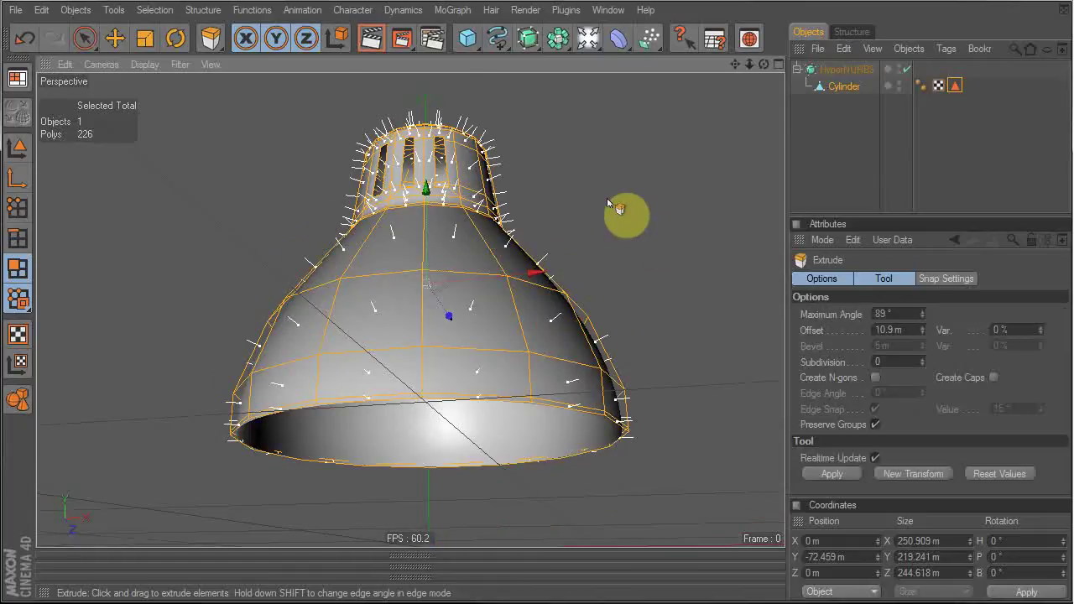
left_click_drag(583, 326, 575, 487)
left_click(799, 74)
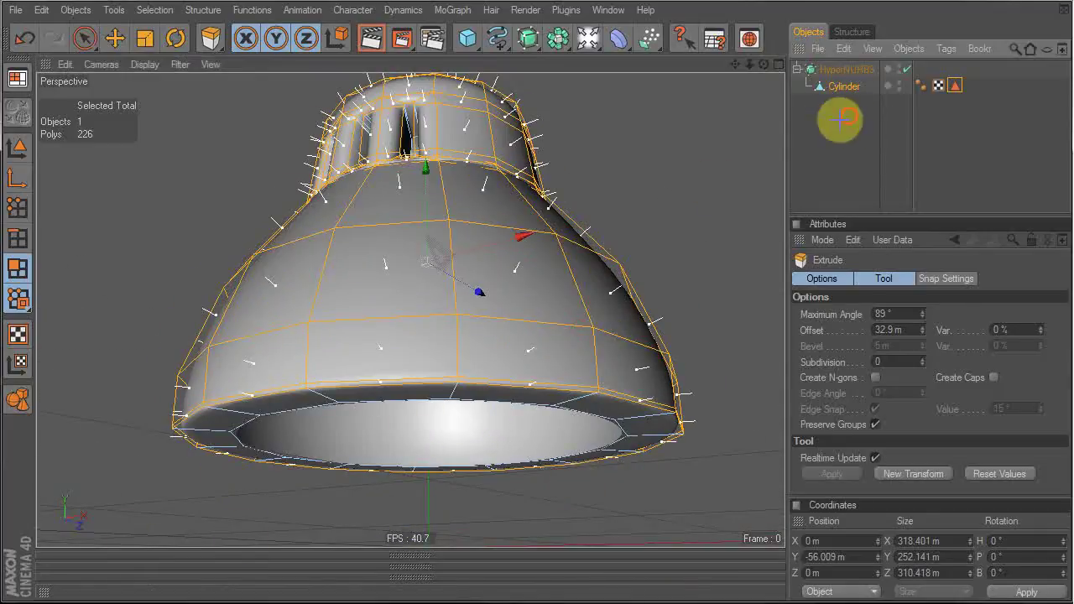
Display the shade in Gouraud Shading (Lines) and examine the extruded wall, rim and slots from below and inside.
left_click_drag(523, 196, 671, 157, "alt")
left_click(100, 64)
left_click(145, 64)
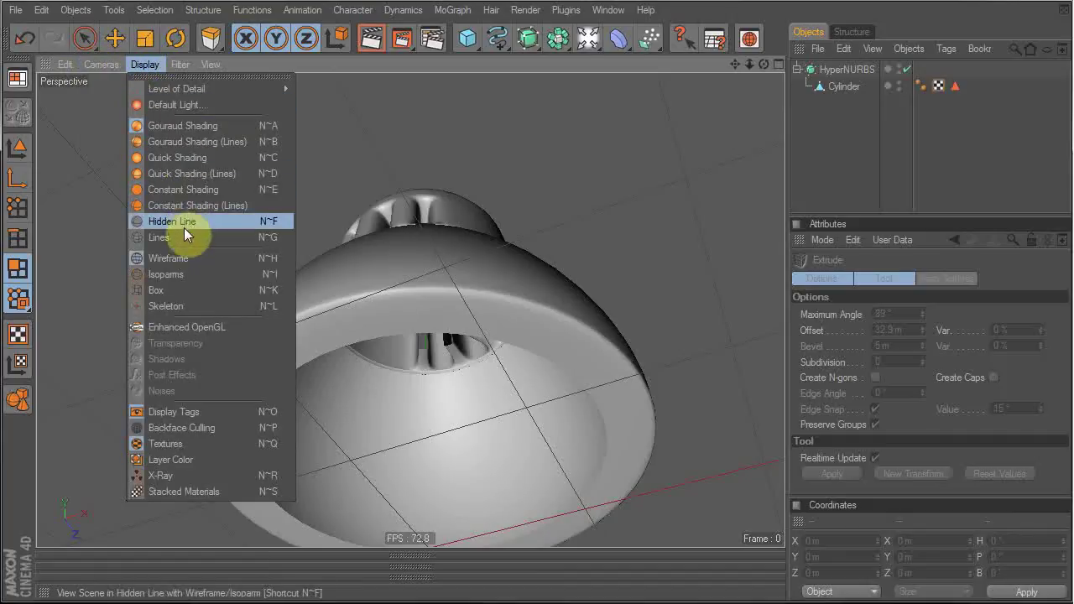
left_click(211, 143)
left_click_drag(504, 307, 485, 411, "alt")
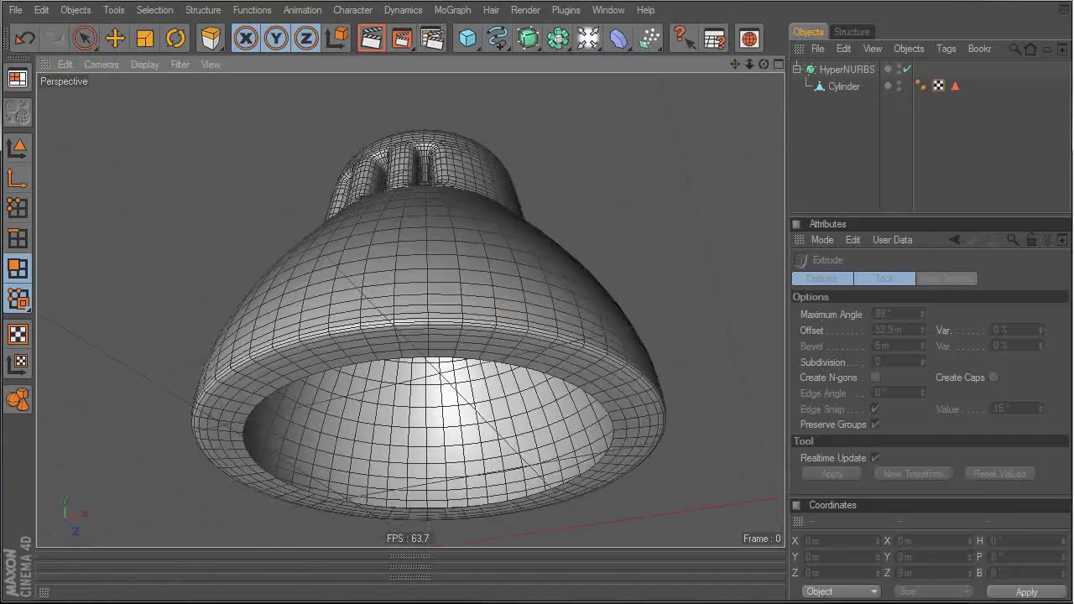
middle_click_drag(485, 412, 486, 314, "alt")
right_click_drag(453, 336, 512, 382, "alt")
left_click_drag(318, 156, 324, 118, "alt")
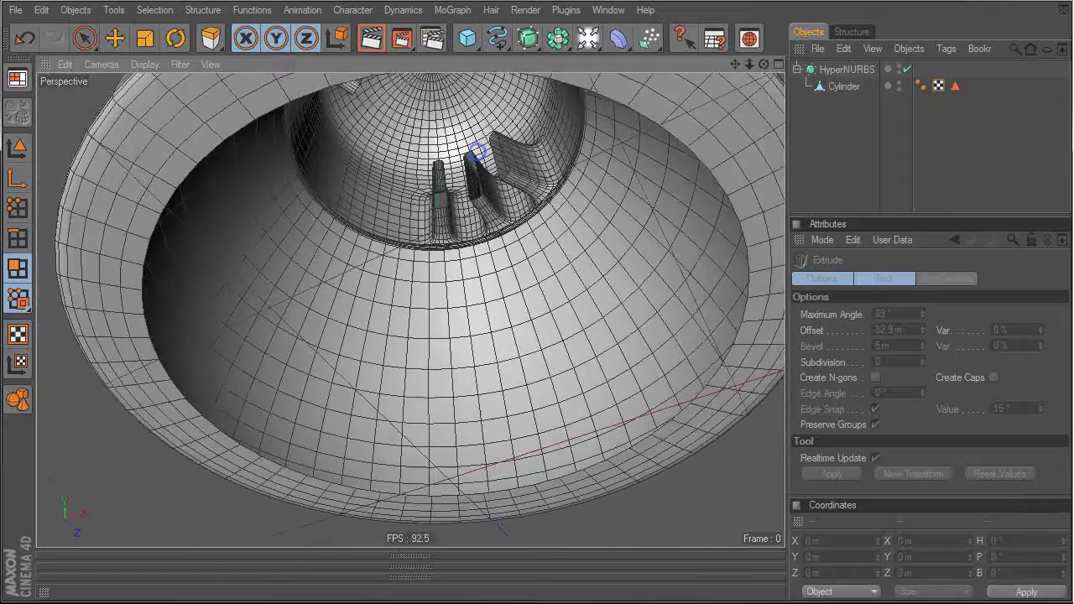
right_click_drag(479, 148, 403, 159, "alt")
left_click_drag(491, 302, 361, 369, "alt")
left_click_drag(255, 277, 260, 256, "alt")
right_click_drag(475, 188, 403, 193, "alt")
Undo the deselection and the 32.9 m extrusion of the shade's polygons.
key("ctrl+z")
key("ctrl+z")
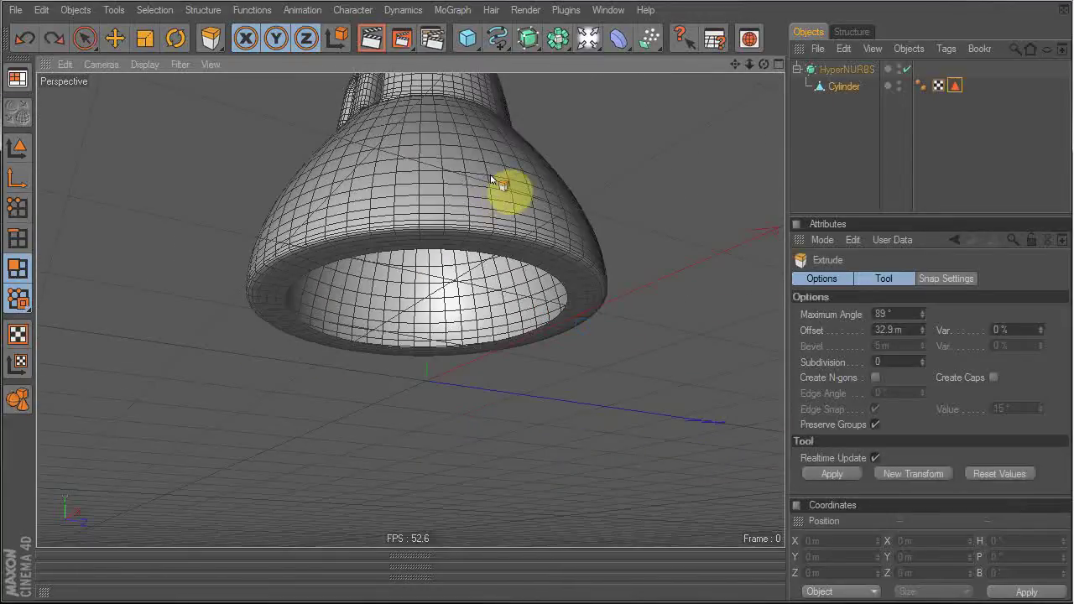
left_click_drag(614, 179, 748, 256, "alt")
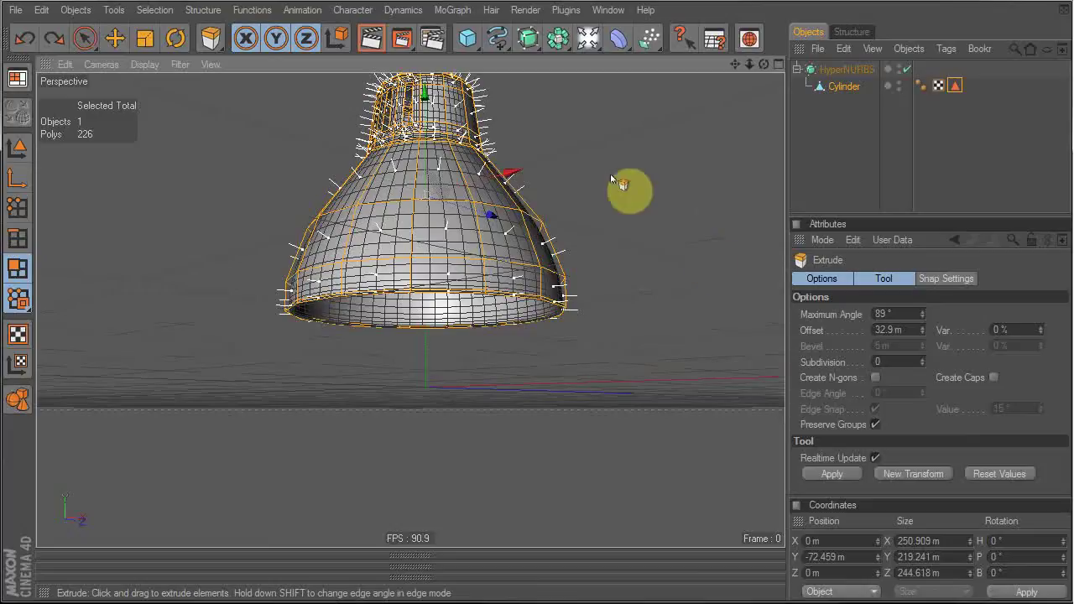
Turn on Create Caps for Extrude and try extruding the selected polygons, undoing that trial.
left_click(994, 376)
left_click_drag(508, 156, 369, 159, "alt")
right_click_drag(639, 153, 658, 165, "alt")
left_click_drag(559, 165, 513, 105)
right_click_drag(558, 186, 619, 186, "alt")
key("ctrl+z")
Try extruding the selected polygons with caps by about 21.3 m, inspect the inside, and undo it.
left_click_drag(629, 151, 808, 151)
left_click_drag(583, 327, 506, 344, "alt")
left_click_drag(658, 439, 582, 326, "alt")
right_click_drag(676, 170, 666, 176, "alt")
key("ctrl+z")
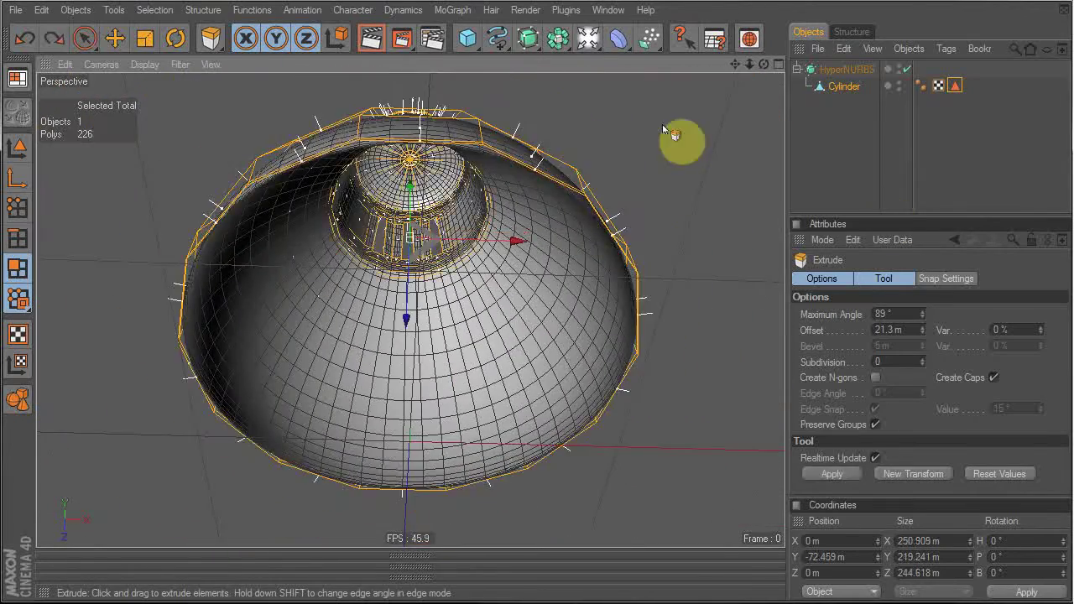
Extrude all selected polygons outward by 6 m with caps, and return to polygon editing with Live Selection.
left_click_drag(644, 132, 793, 244)
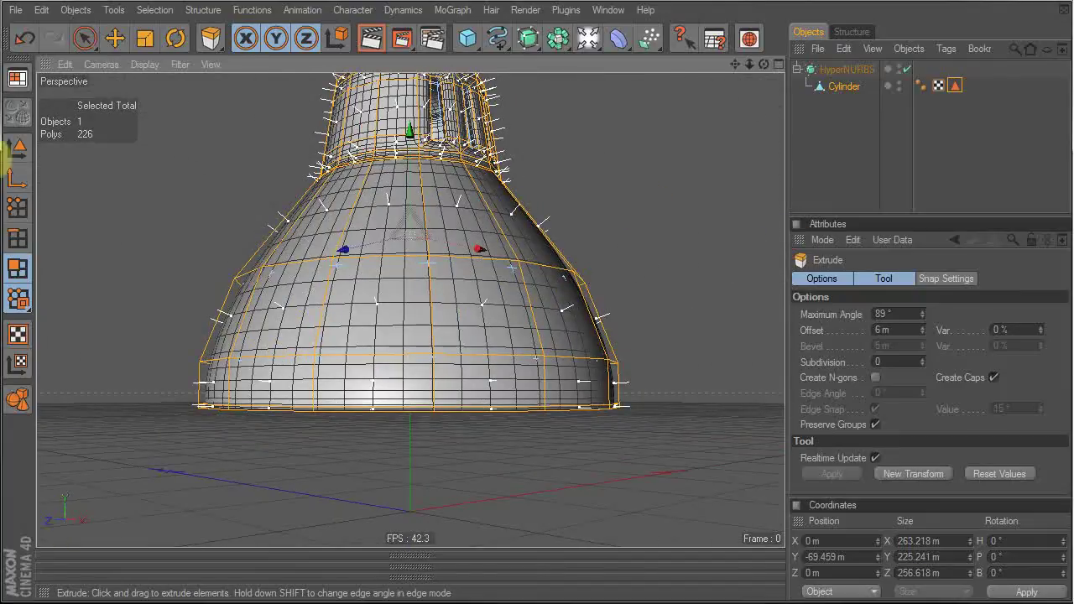
left_click(18, 148)
left_click(18, 269)
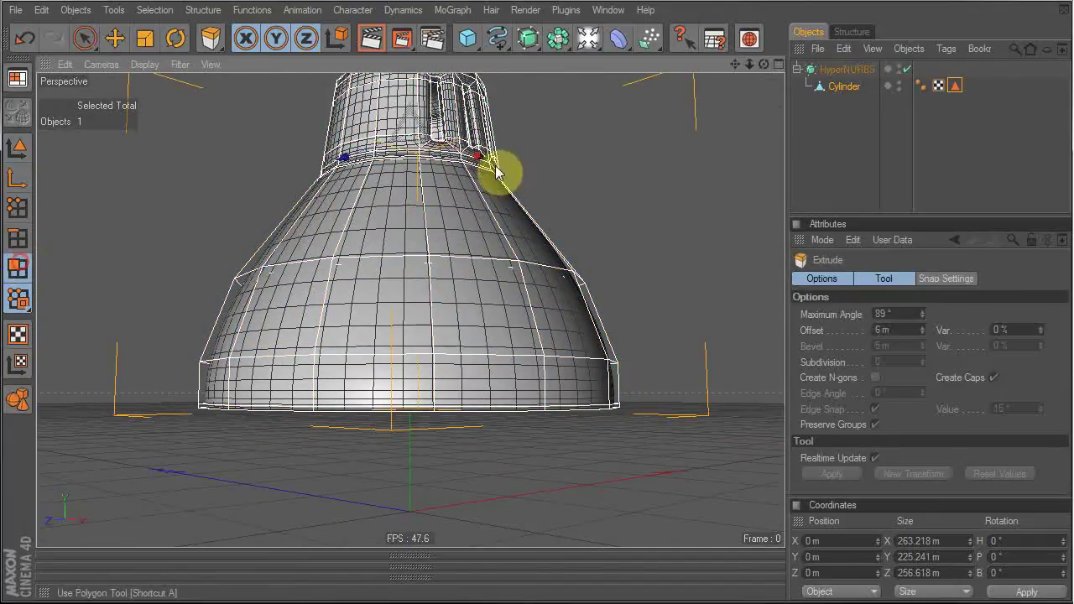
left_click(84, 38)
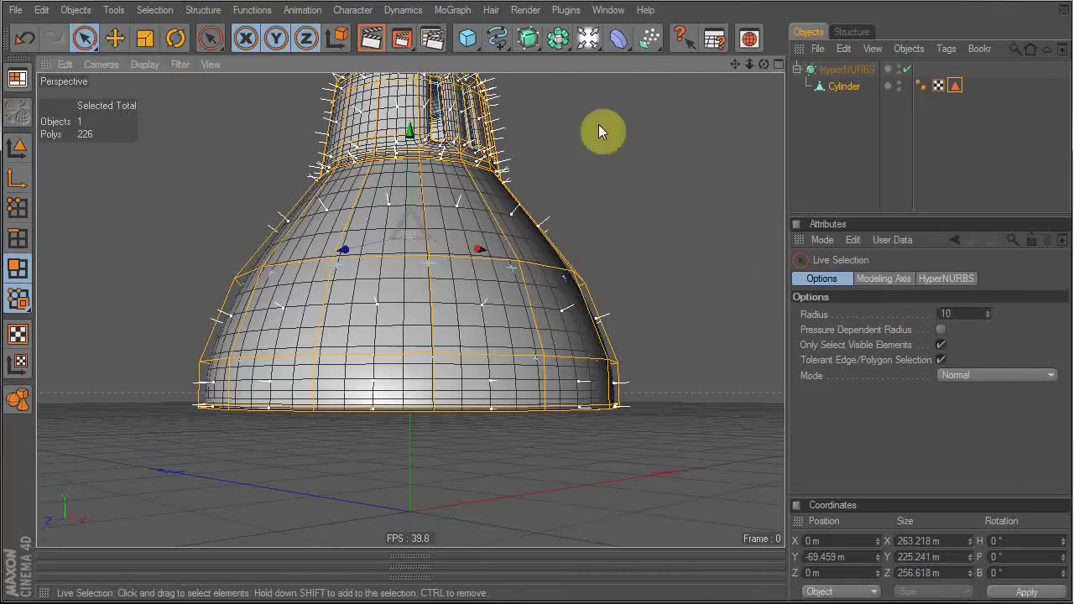
Turn off Create Caps for Extrude and extrude the selected polygons outward by 1.3 m.
key("i")
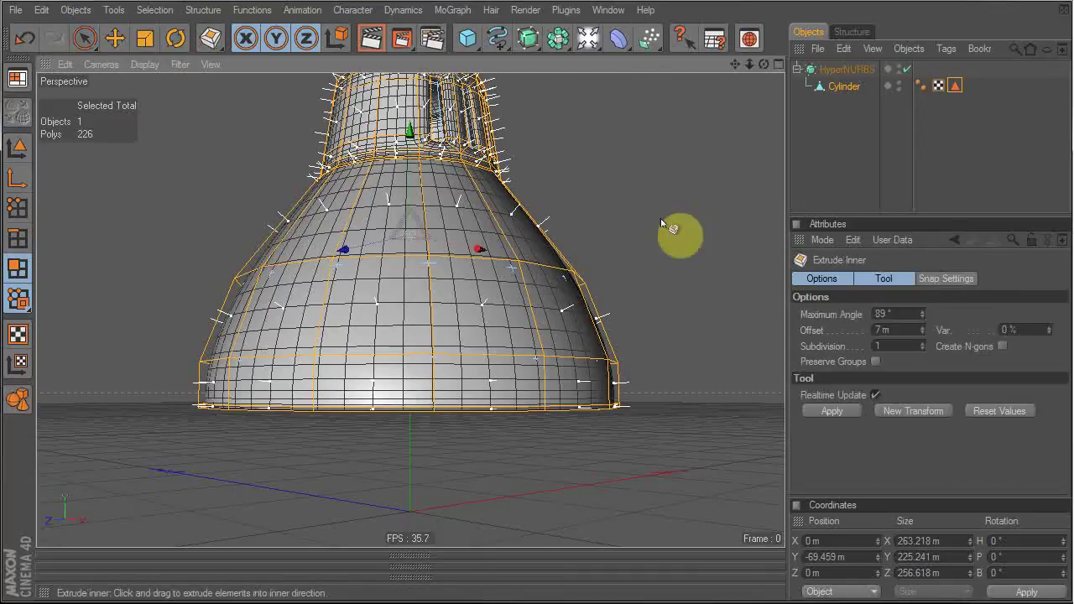
key("d")
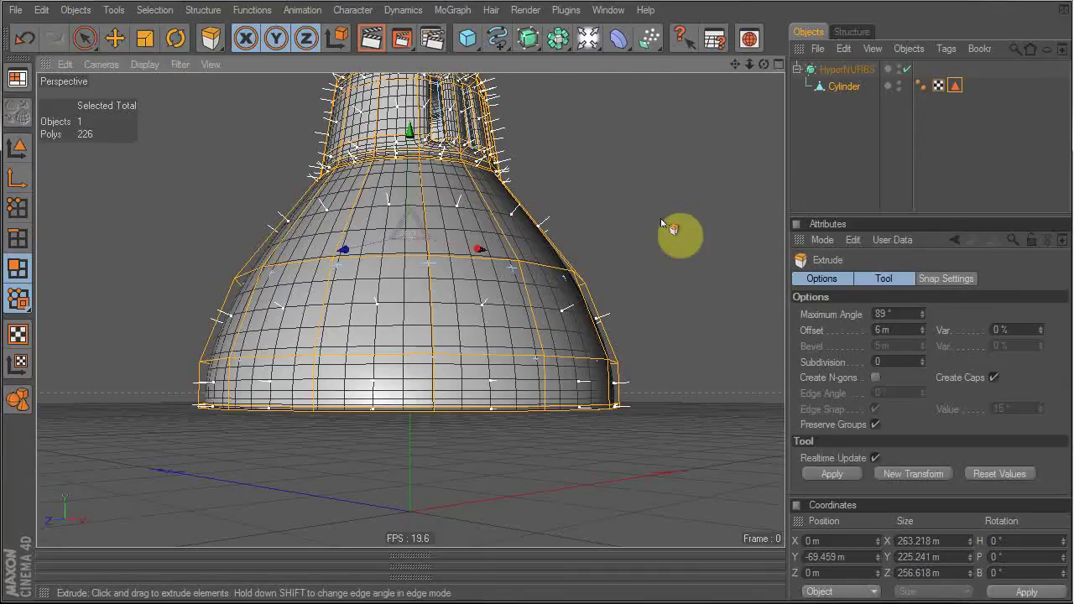
left_click(993, 378)
left_click_drag(635, 240, 544, 315, "alt")
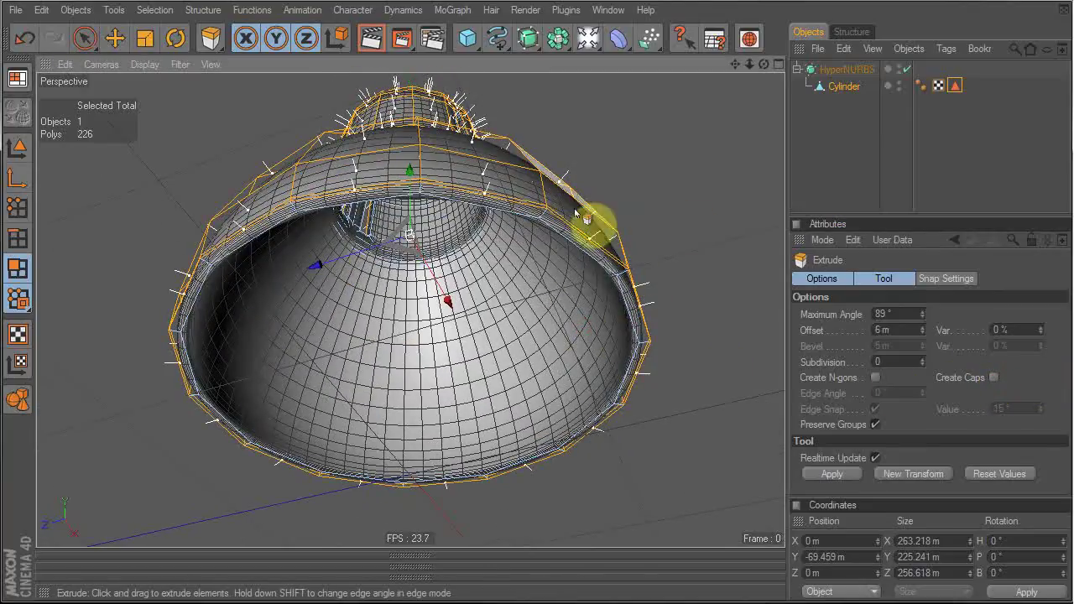
left_click_drag(651, 201, 638, 245, "alt")
left_click_drag(588, 148, 554, 149)
Examine the thickened shade's rim, inside and ventilation slots closely, with the object deselected.
left_click_drag(643, 240, 648, 222, "alt")
right_click_drag(647, 223, 602, 263, "alt")
middle_click_drag(600, 263, 458, 318, "alt")
left_click_drag(611, 267, 379, 312, "alt")
left_click_drag(538, 183, 461, 261, "alt")
middle_click_drag(313, 187, 461, 313, "alt")
right_click_drag(483, 316, 453, 324, "alt")
left_click_drag(453, 324, 390, 281, "alt")
left_click(853, 147)
left_click_drag(195, 122, 134, 79, "alt")
Return the view to plain Gouraud Shading, inspect the smoothed shade, and reselect the cylinder.
left_click(150, 64)
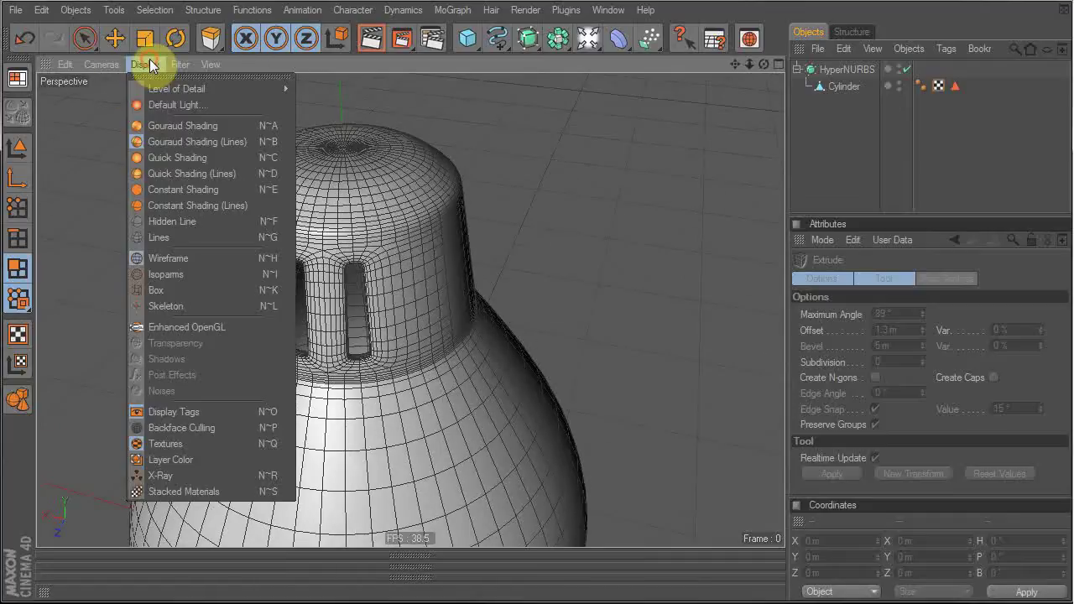
left_click(172, 125)
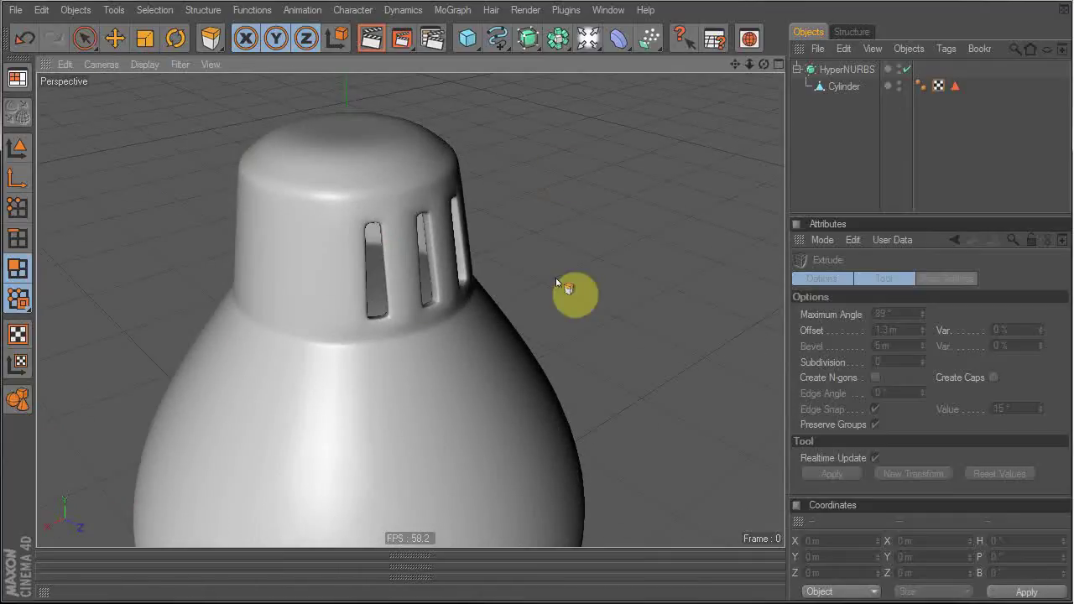
left_click_drag(382, 323, 711, 106, "alt")
left_click(858, 86)
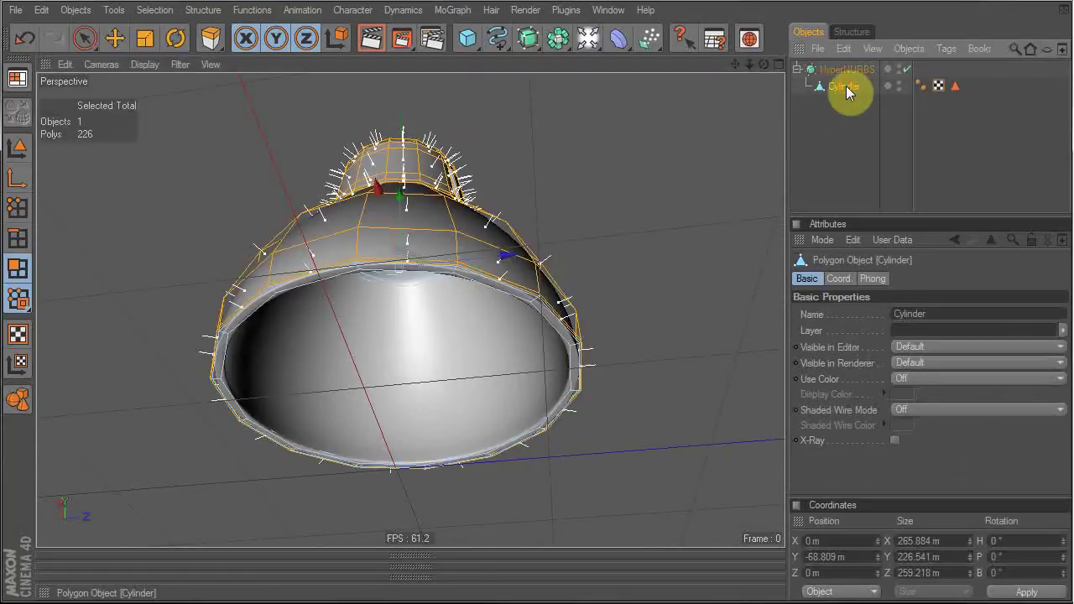
Show the s1 selection tag's properties and examine the selected outer polygons against the inner wall from below.
left_click_drag(566, 230, 550, 217, "alt")
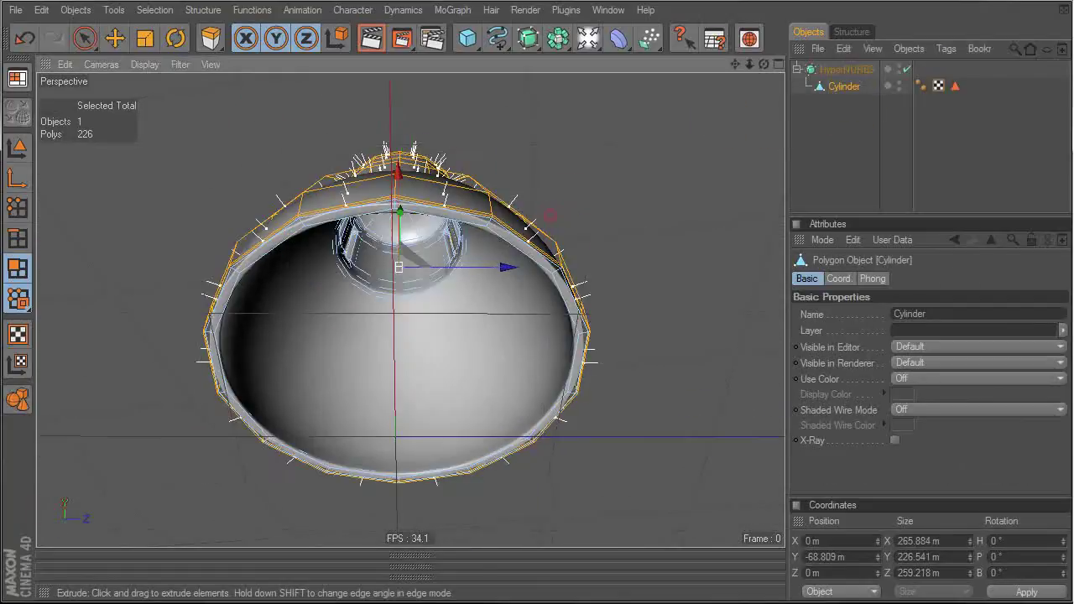
left_click(954, 87)
left_click_drag(563, 272, 551, 320, "alt")
right_click_drag(550, 320, 552, 331, "alt")
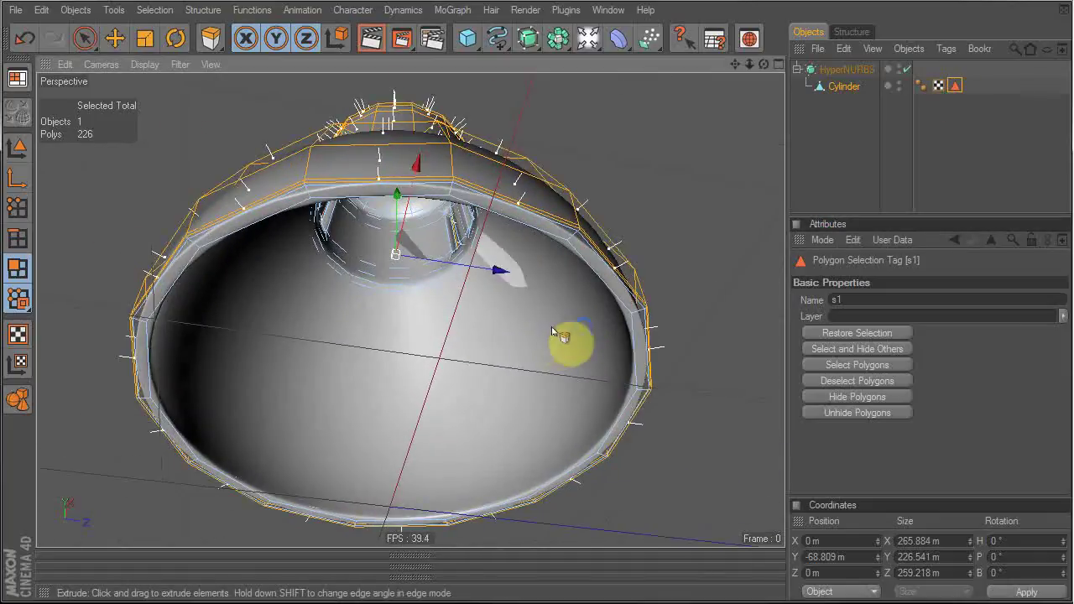
left_click_drag(629, 279, 748, 250, "alt")
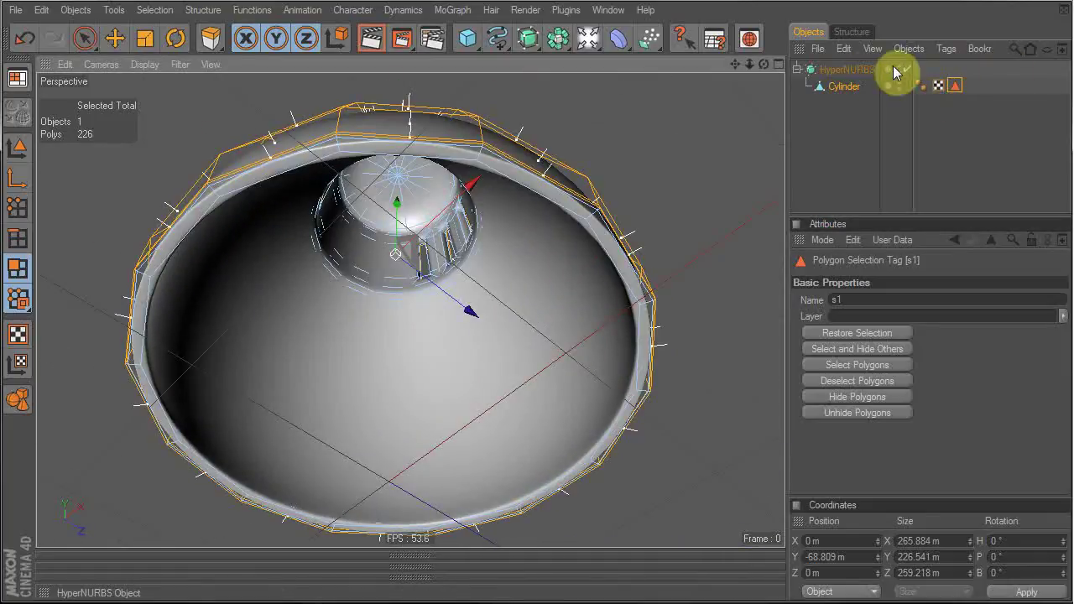
left_click_drag(698, 174, 542, 355, "alt")
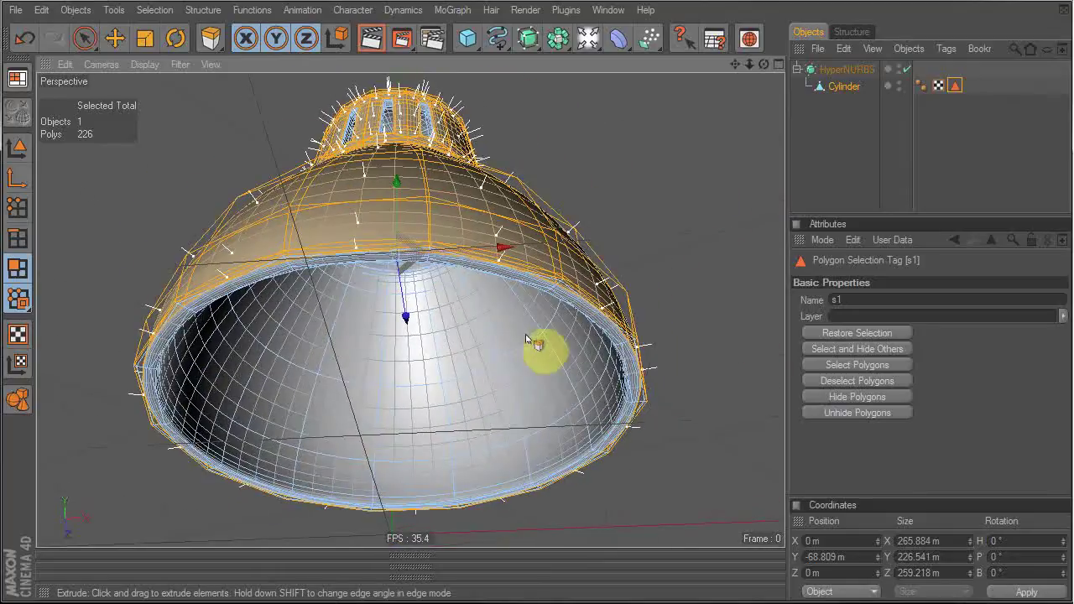
Turn off the HyperNURBS smoothing and inspect the unsmoothed polygons inside the shade.
left_click(905, 70)
left_click_drag(436, 302, 411, 244, "alt")
left_click_drag(411, 290, 436, 360, "alt")
left_click_drag(531, 395, 534, 340, "alt")
mouse_move(587, 245)
left_mouse_down("alt")
mouse_move(575, 210)
mouse_move(570, 233)
left_mouse_up("alt")
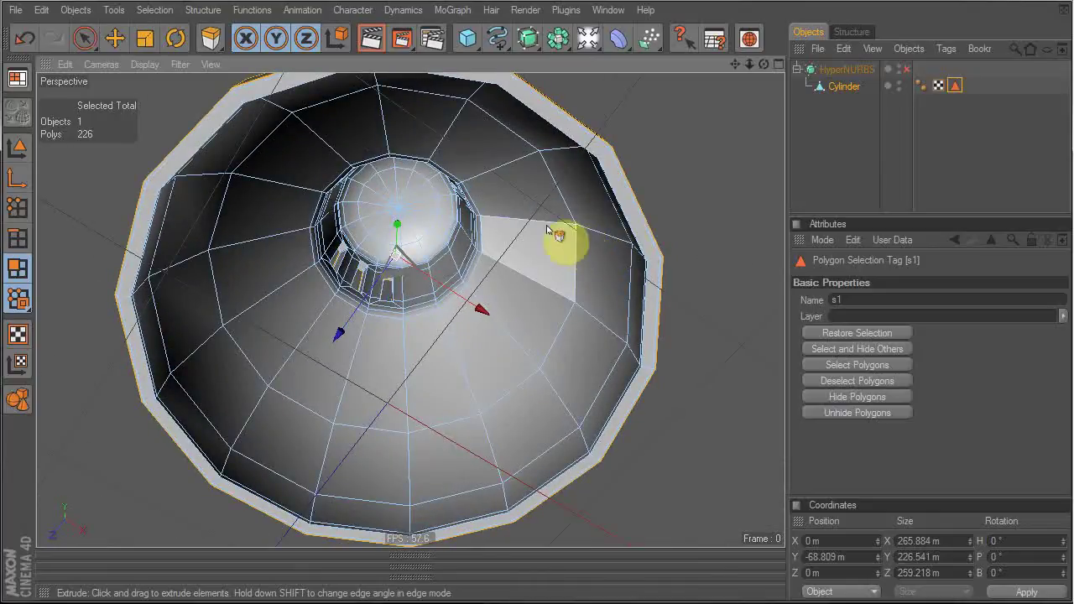
Loop-select the ring of polygons midway up the inside of the shade's flared wall.
key("v")
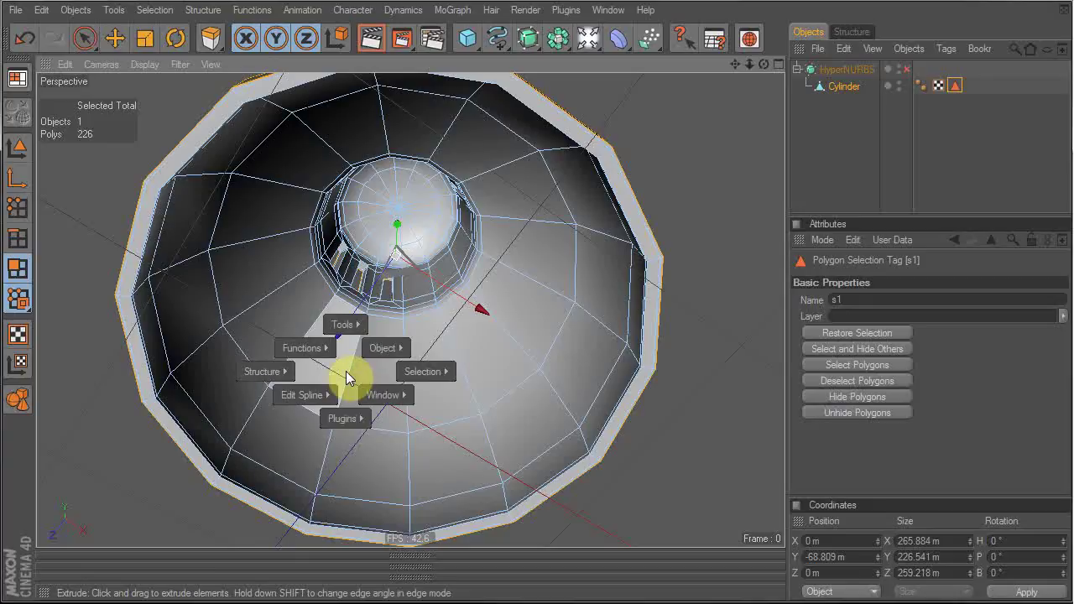
mouse_move(424, 370)
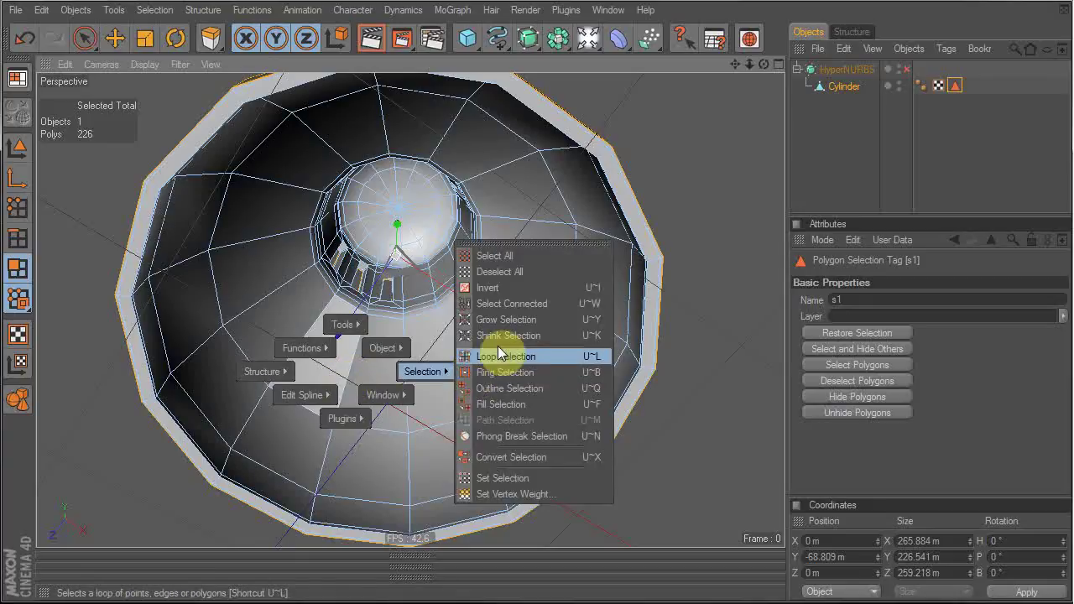
left_click(498, 353)
left_click_drag(509, 354, 480, 442, "alt")
left_click(486, 445)
left_click_drag(662, 393, 584, 326, "alt")
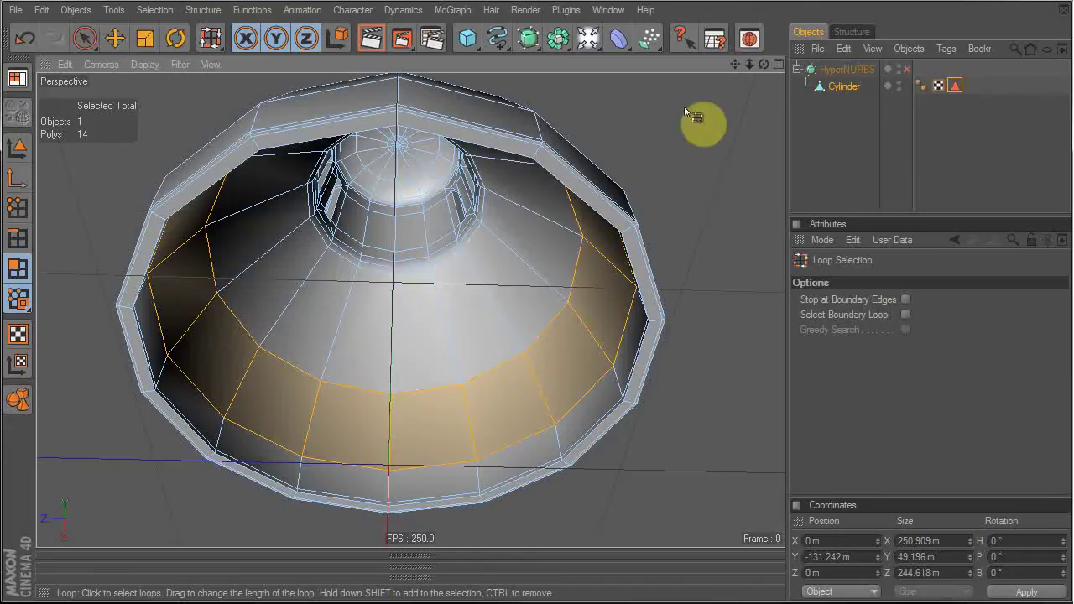
Grow the loop selection to include the neighbouring polygon rings on the flared inner wall.
right_click(683, 107)
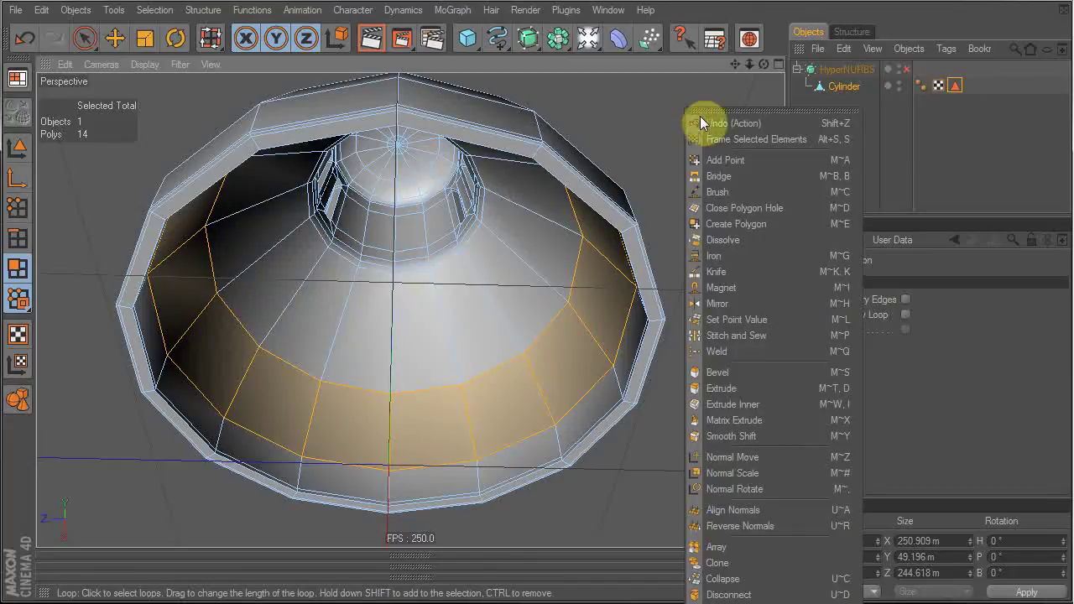
left_click(732, 370)
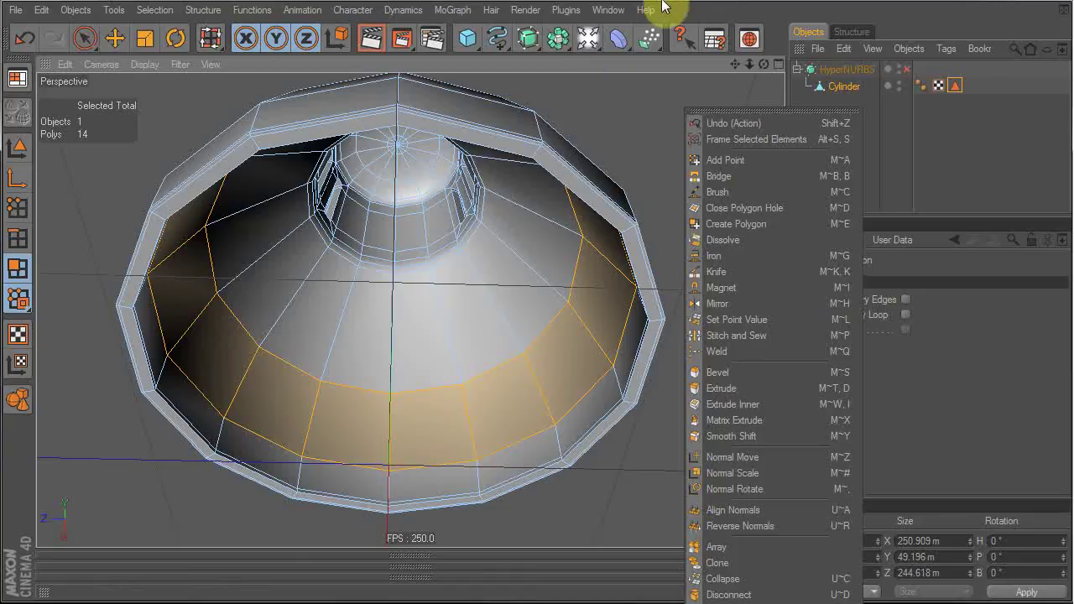
key("v")
mouse_move(621, 159)
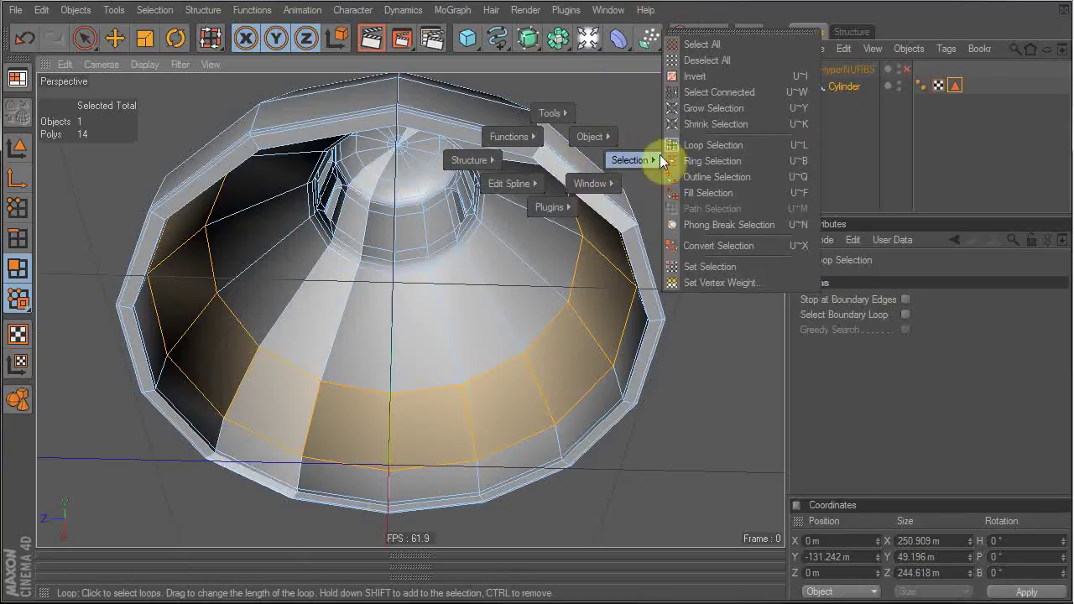
left_click(743, 108)
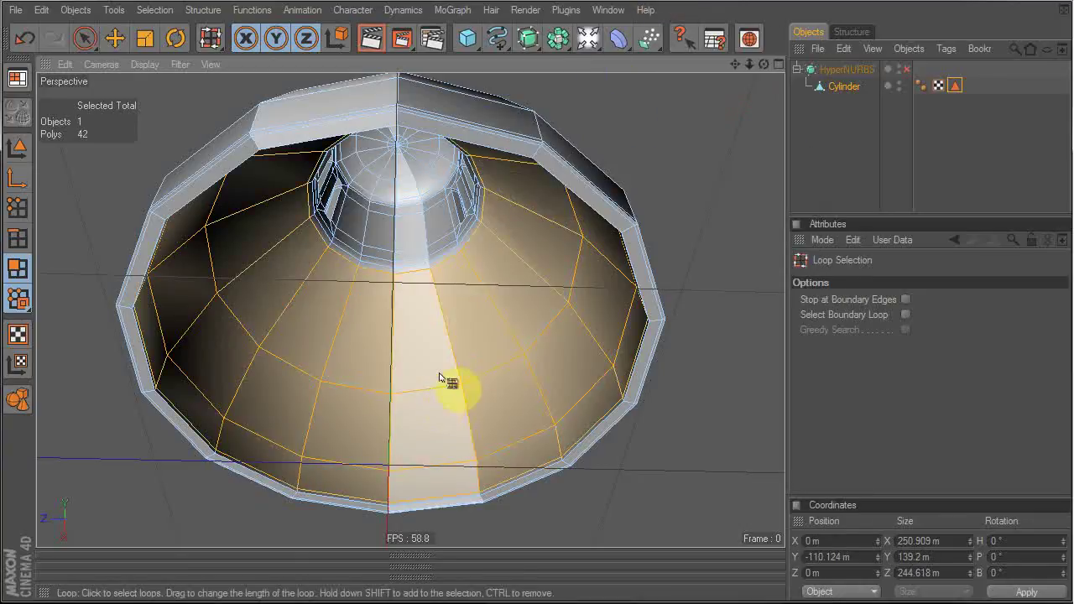
Grow the inner-wall selection by another ring on each side and store it with Set Selection.
key("u")
key("g")
left_click_drag(469, 251, 541, 373, "alt")
left_click_drag(532, 442, 445, 369, "alt")
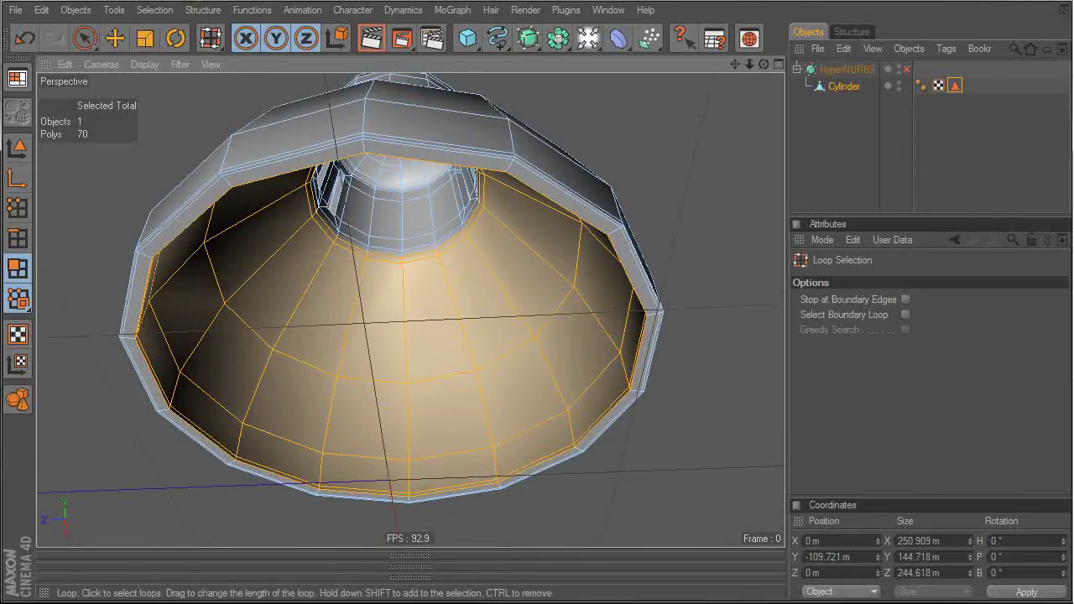
left_click(158, 10)
left_click(176, 408)
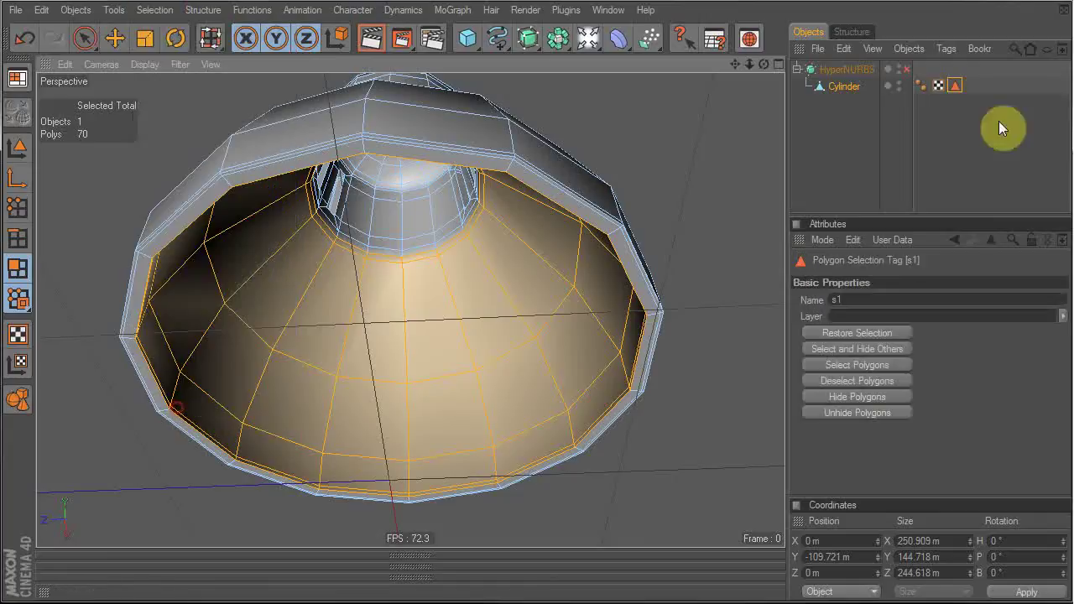
Check the polygons stored in the s1 selection tag, and undo the last growth of the selection.
left_click(857, 301)
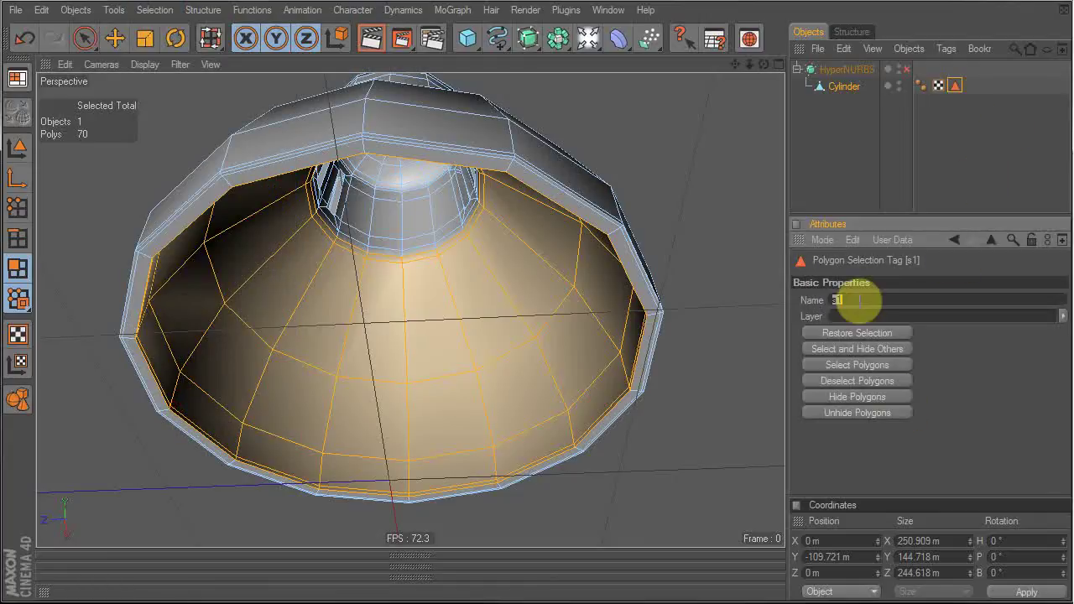
left_click(801, 148)
left_click(843, 87)
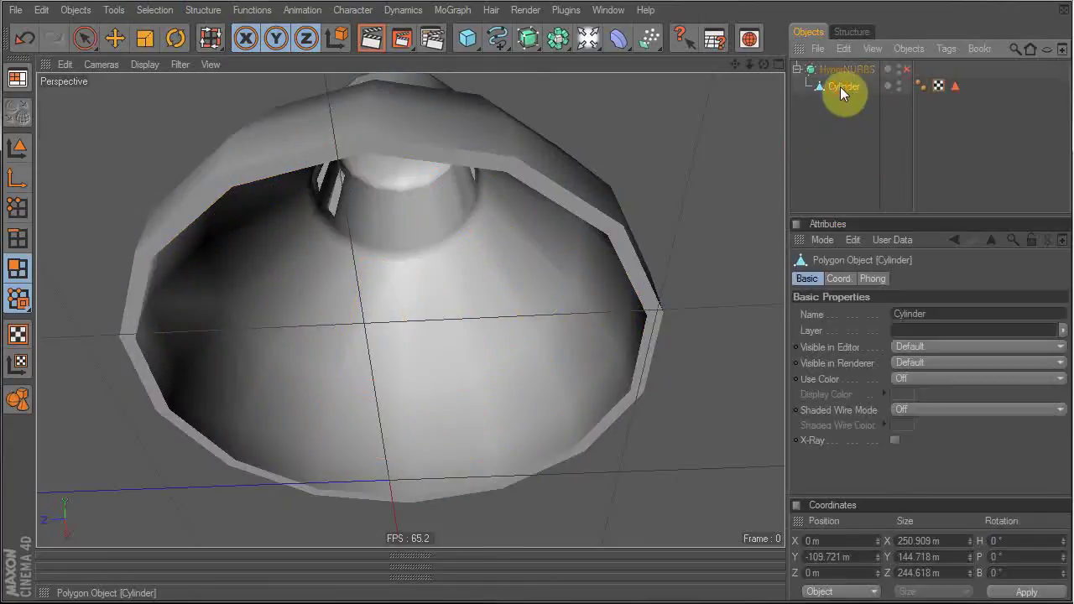
left_click(961, 84)
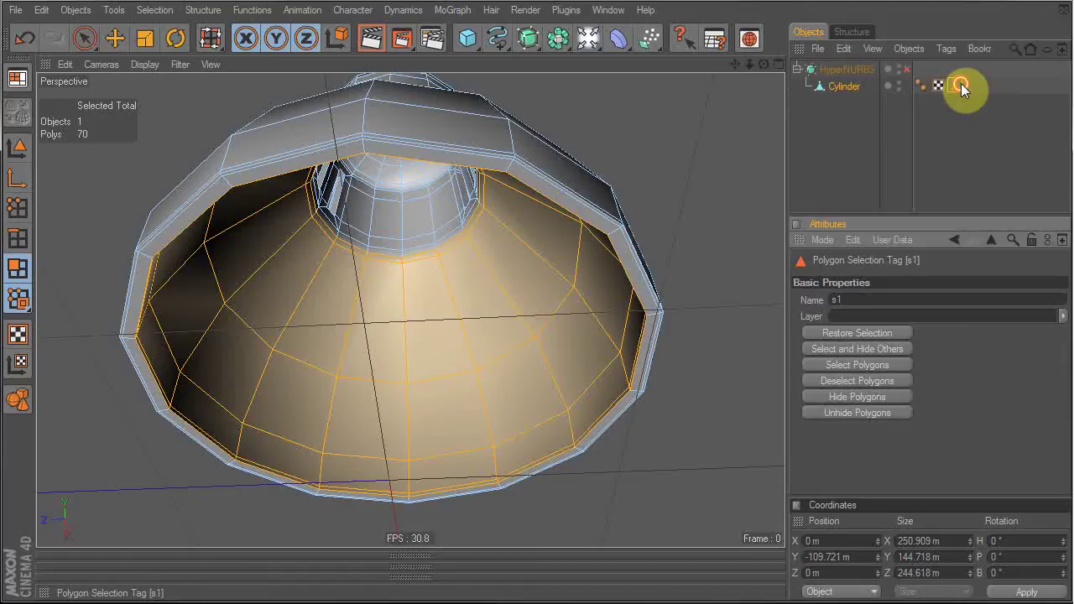
left_click(657, 228)
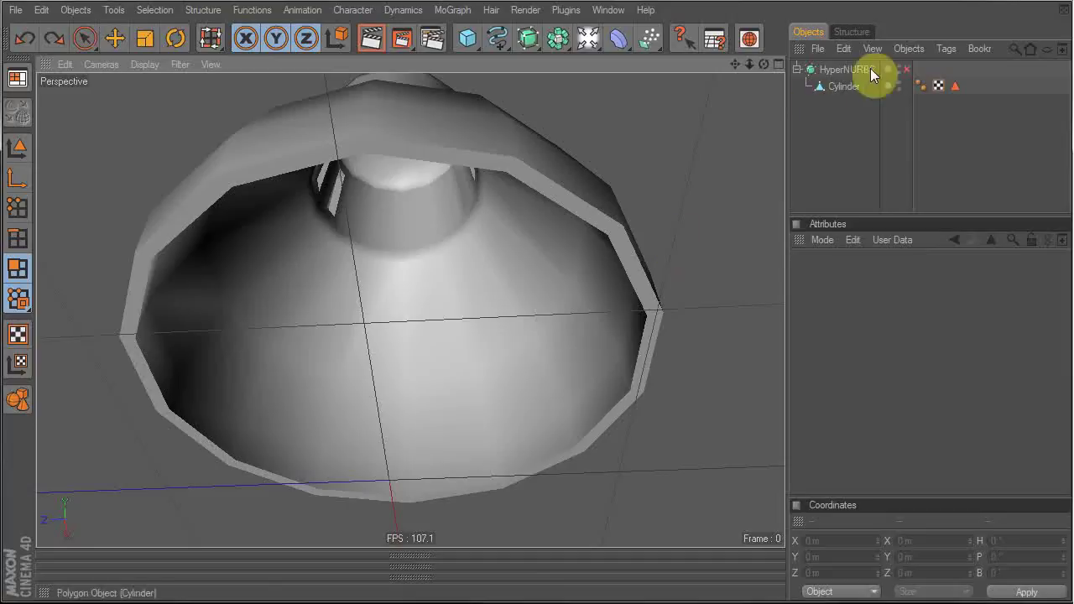
left_click(954, 86)
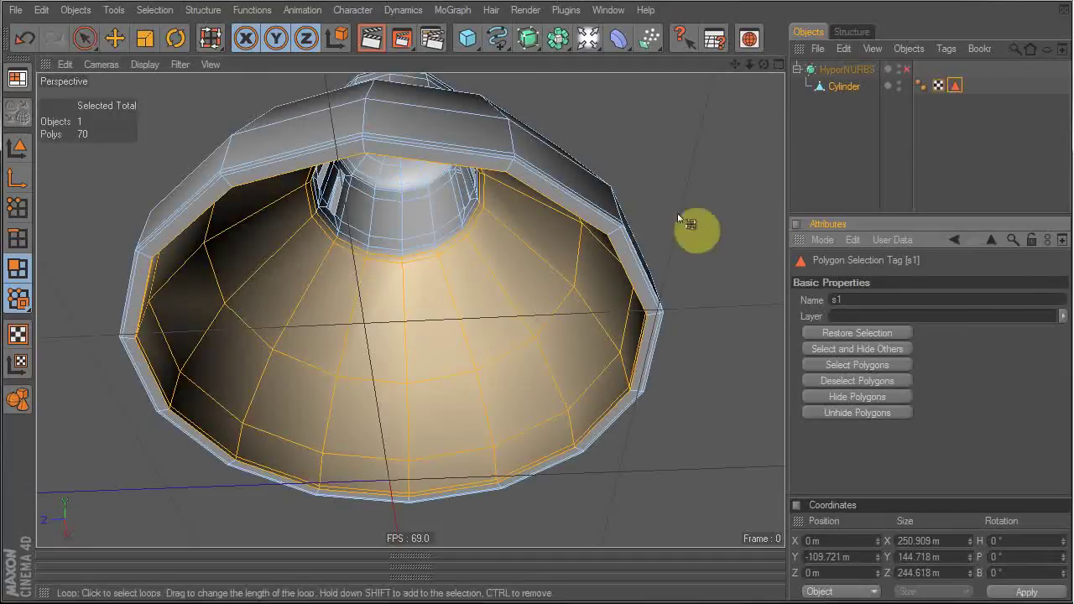
left_click(565, 228)
key("ctrl+z")
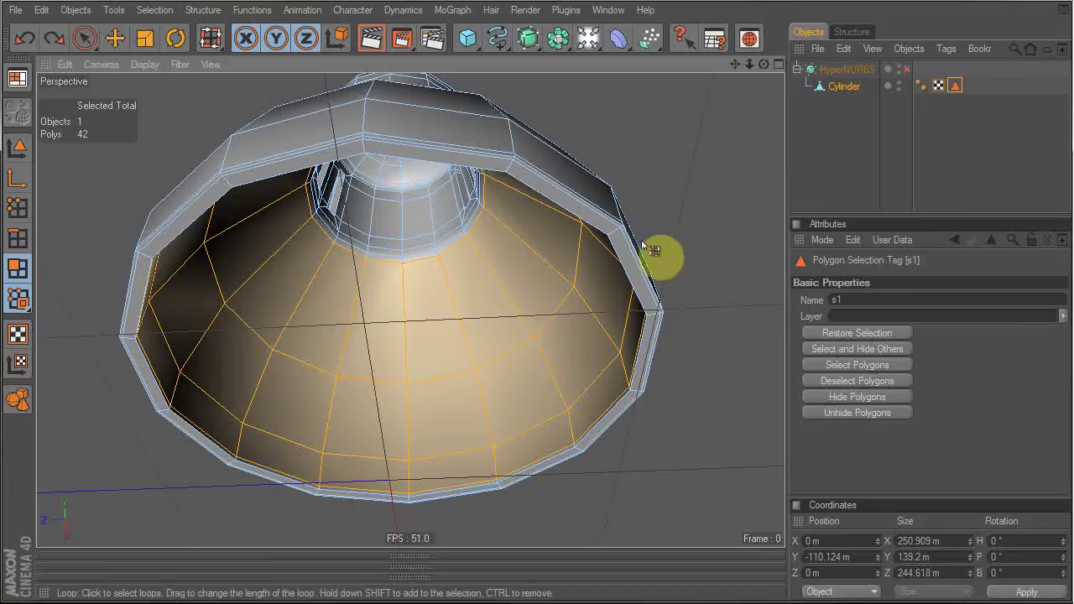
Examine the selected inner-wall polygons and the shade's rim from below and from the side.
left_click_drag(616, 214, 579, 210, "alt")
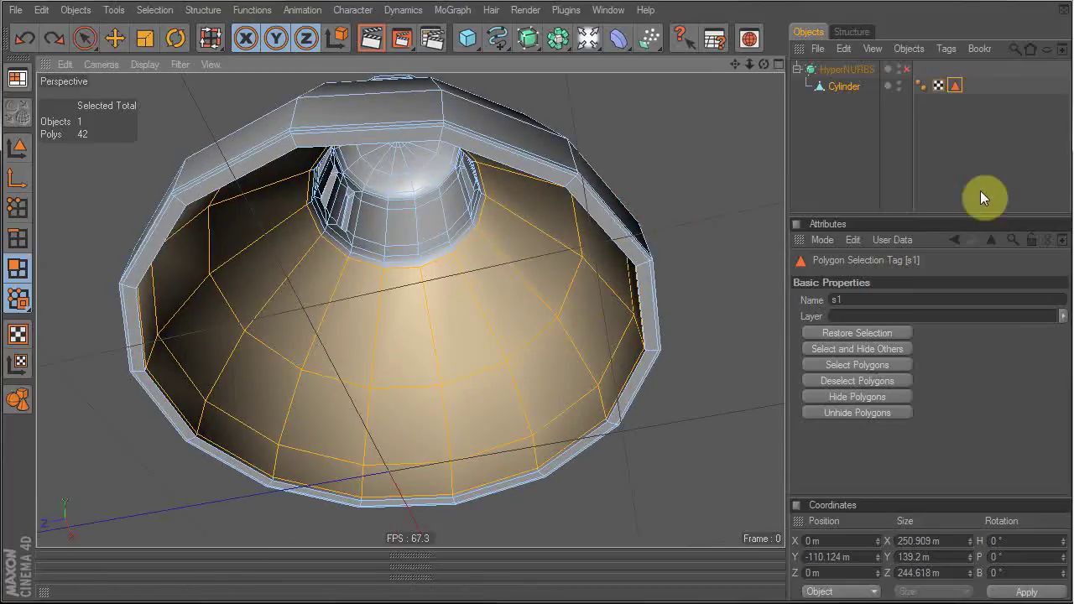
left_click_drag(627, 179, 751, 109, "alt")
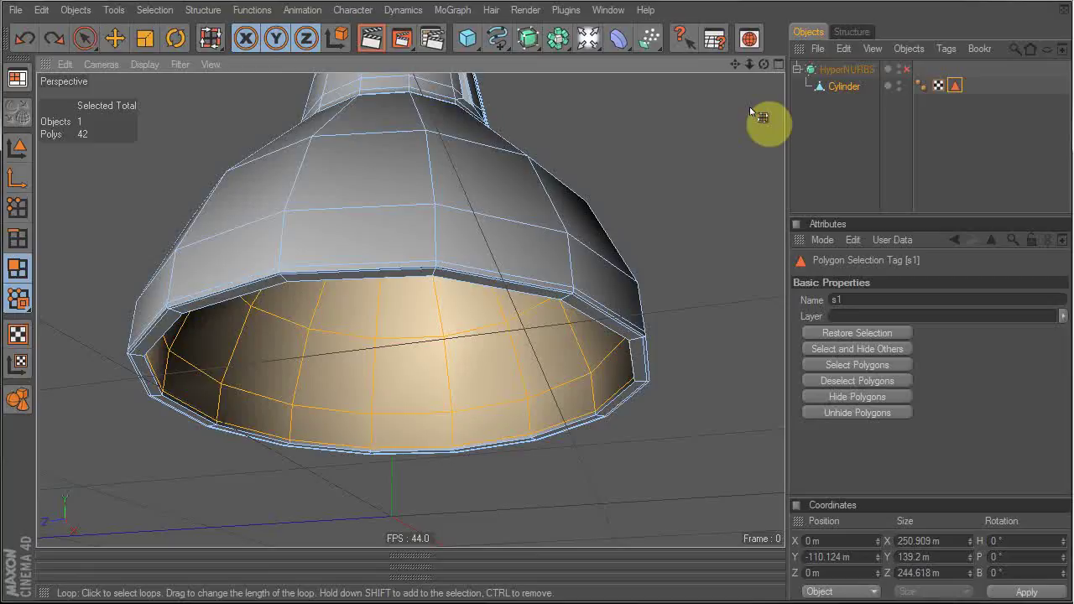
left_click_drag(751, 109, 478, 321, "alt")
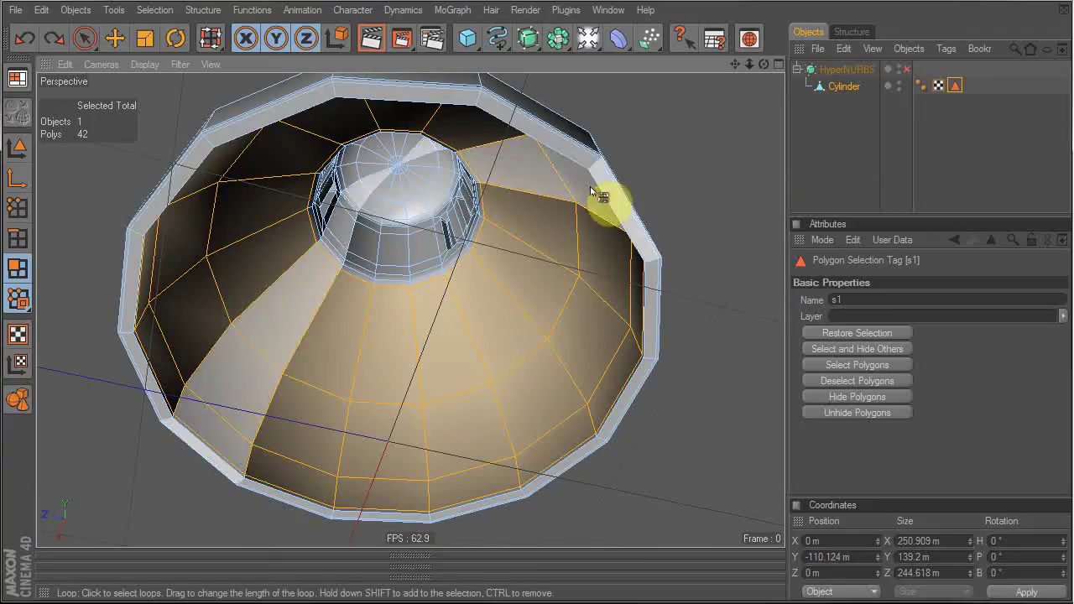
left_click_drag(541, 211, 593, 266, "alt")
right_click_drag(650, 201, 590, 182, "alt")
left_click_drag(588, 181, 545, 117, "alt")
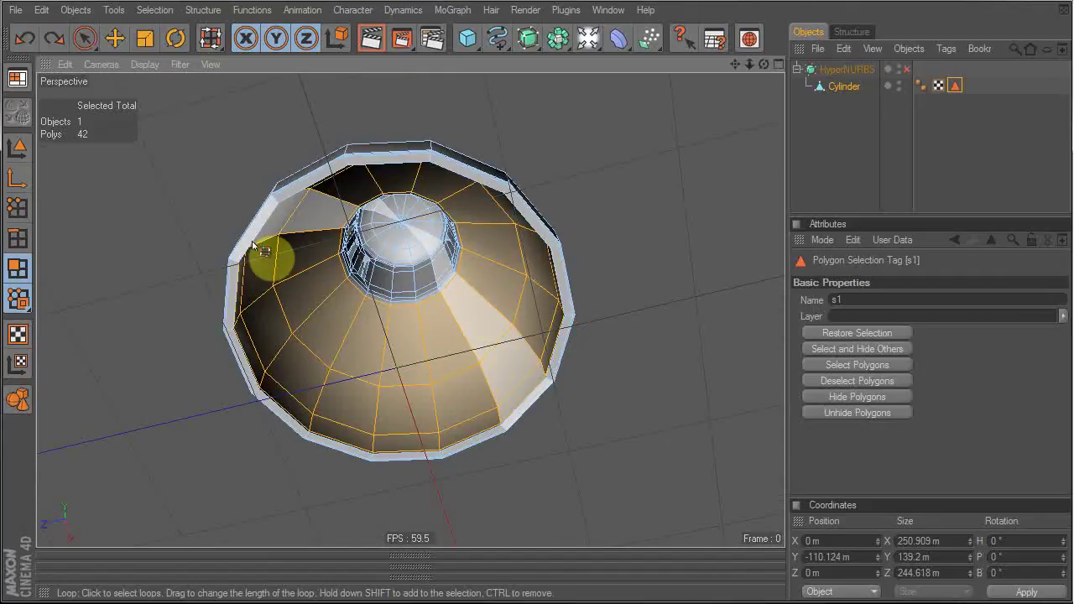
left_click_drag(520, 243, 585, 324, "alt")
left_click_drag(471, 311, 428, 354, "alt")
Turn the HyperNURBS smoothing back on in Model mode and inspect the shade inside and out.
key("Return")
left_click(906, 68)
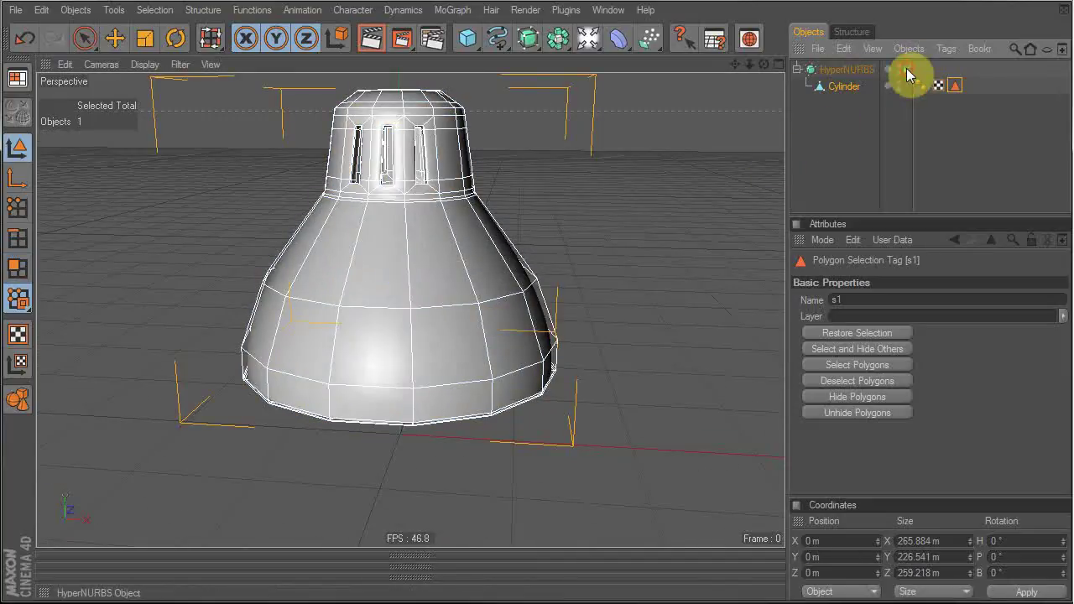
mouse_move(508, 319)
left_mouse_down("alt")
mouse_move(516, 185)
mouse_move(513, 326)
left_mouse_up("alt")
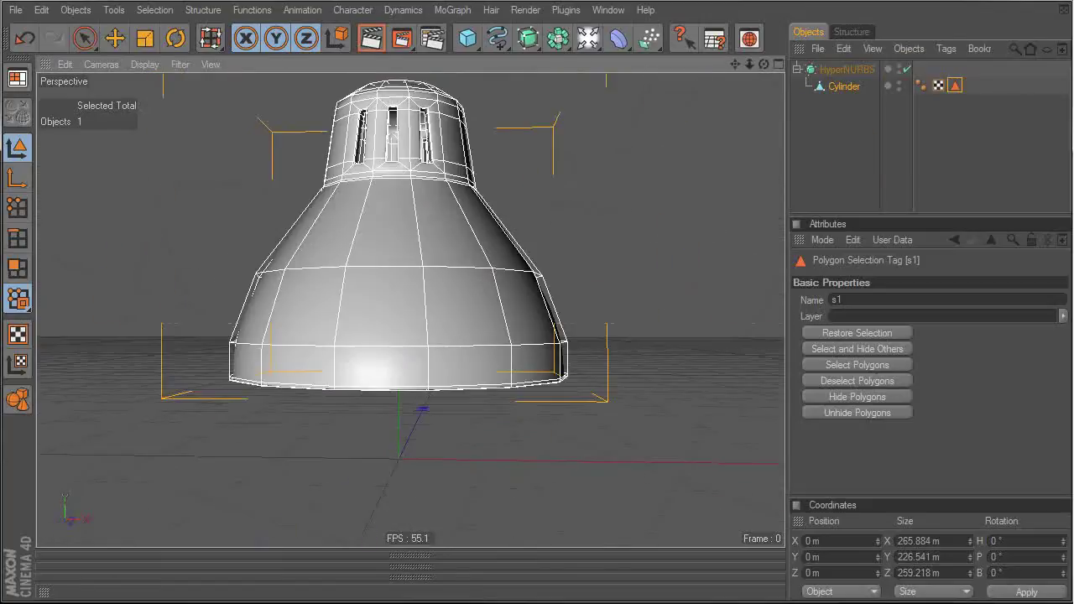
middle_click_drag(508, 243, 583, 325, "alt")
left_click_drag(509, 360, 533, 311, "alt")
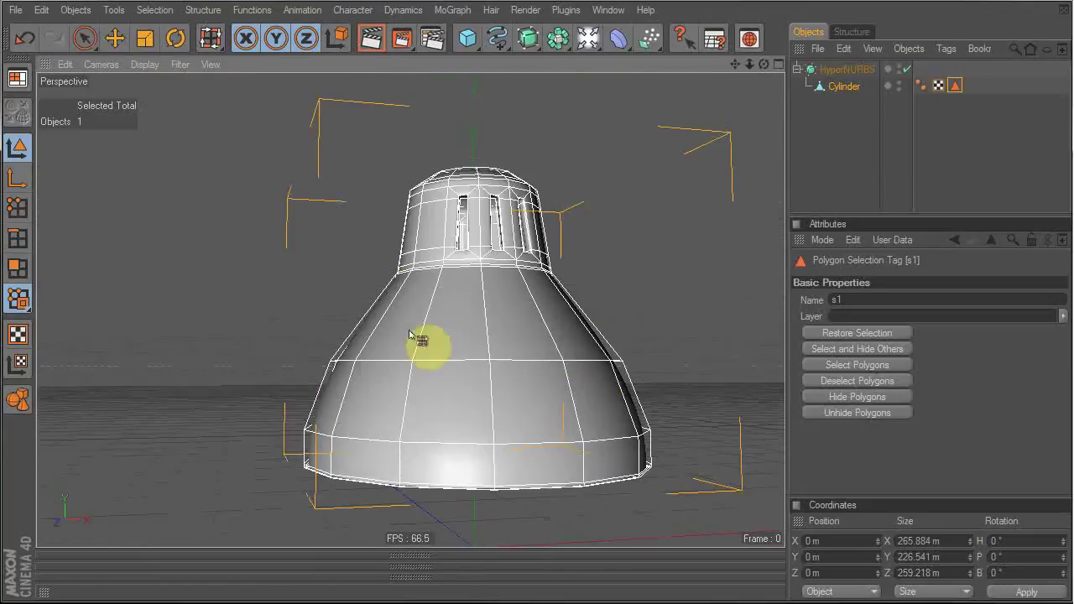
left_click_drag(479, 213, 503, 50, "alt")
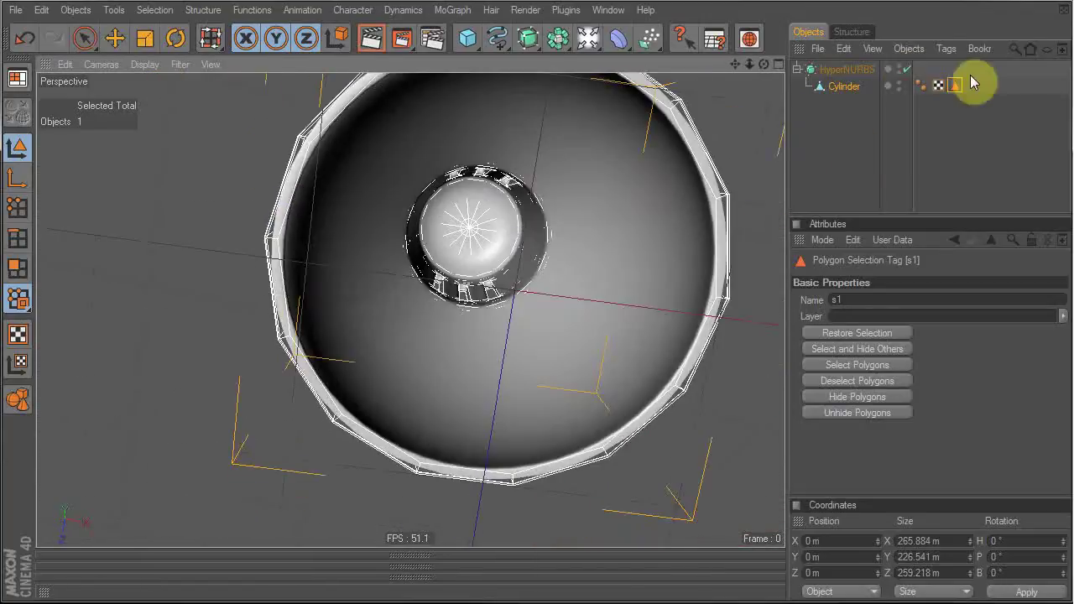
Loop-select the lowest ring of inner-wall polygons next to the shade's rim in polygon mode.
left_click(14, 279)
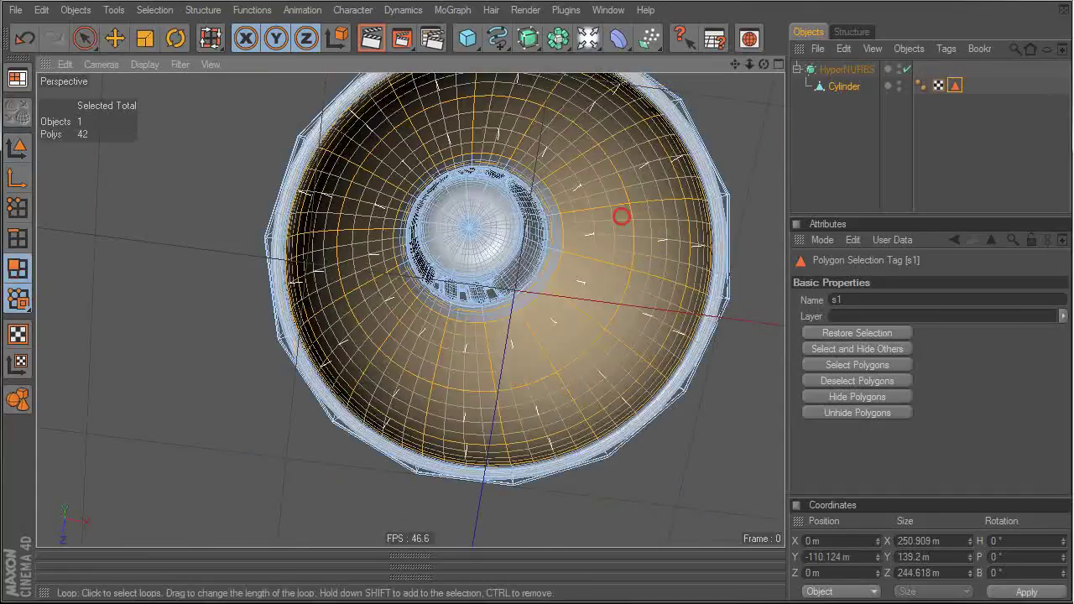
left_click_drag(621, 216, 802, 337, "alt")
key("v")
mouse_move(598, 291)
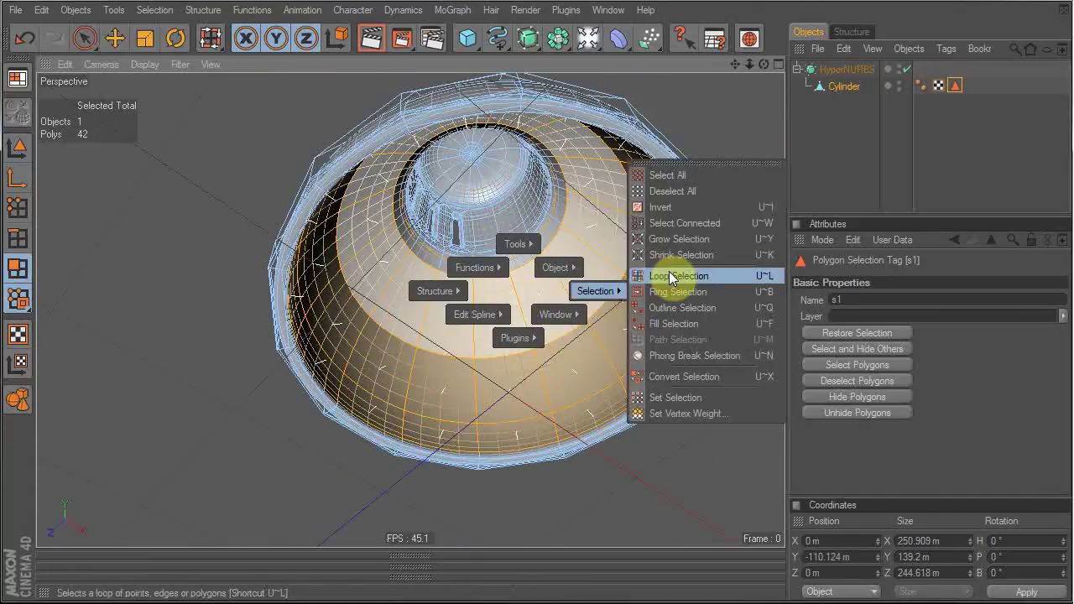
left_click(688, 271)
left_click_drag(696, 311, 645, 351, "alt")
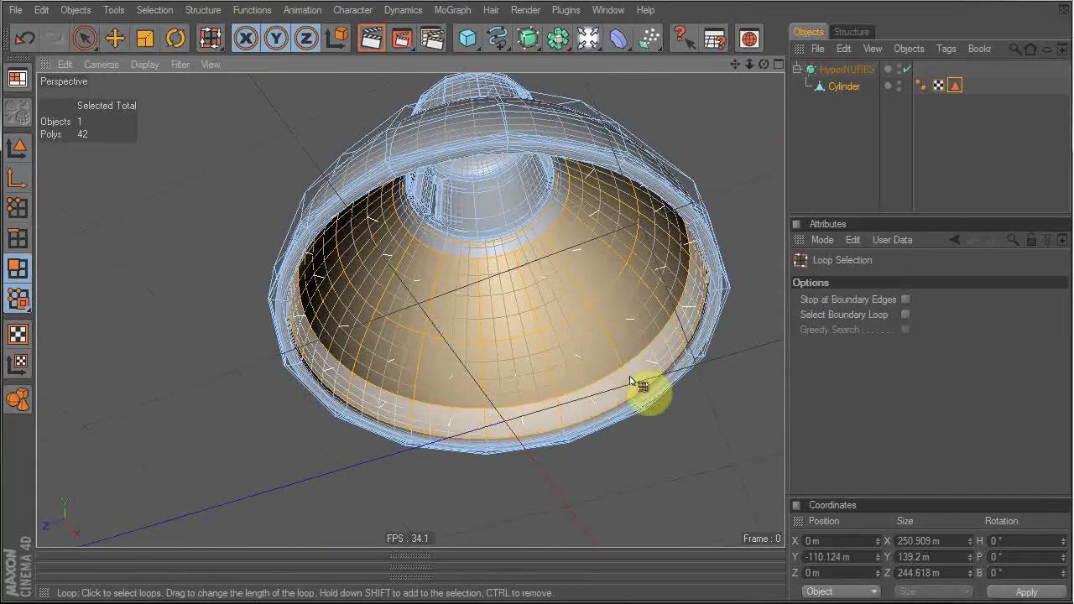
left_click(641, 418)
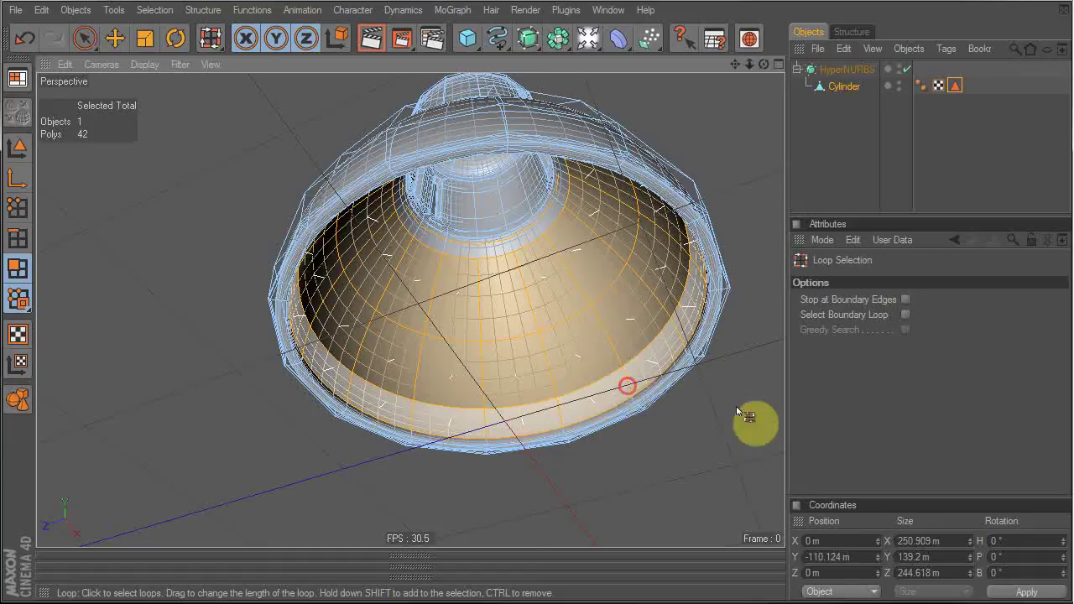
Scale the selected inner ring inward to about 239 m across in X and check the wall near the rim.
key("t")
left_click_drag(720, 155, 693, 157)
left_click_drag(503, 352, 782, 169, "alt")
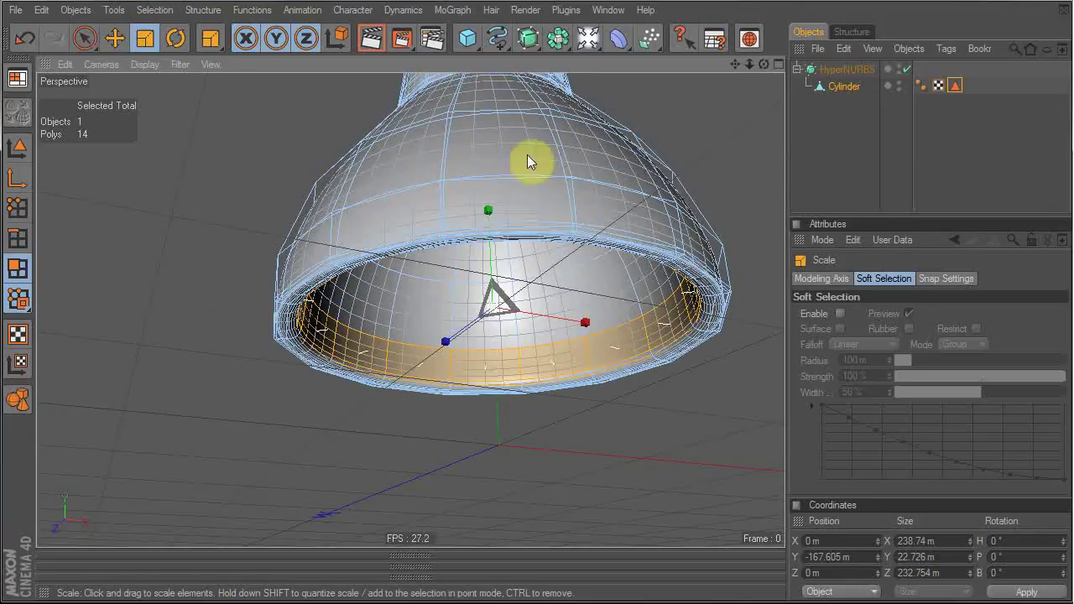
left_click_drag(722, 193, 701, 222, "alt")
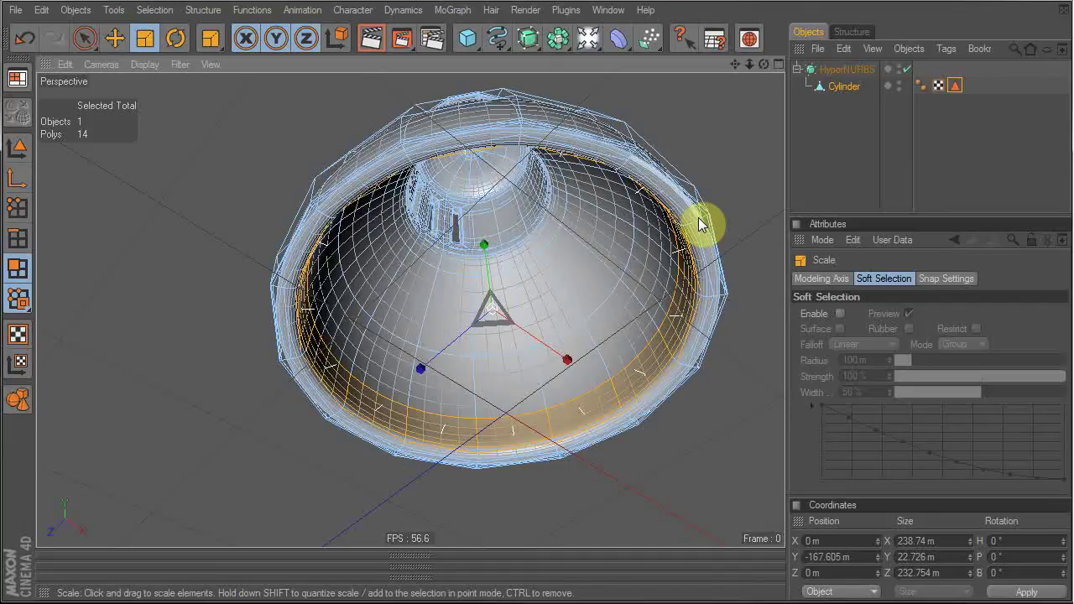
left_click_drag(762, 166, 758, 84, "alt")
Deselect everything and inspect the smoothed shade from outside and at a distance.
left_click(845, 167)
mouse_move(628, 202)
left_mouse_down("alt")
mouse_move(587, 210)
mouse_move(619, 198)
mouse_move(610, 219)
left_mouse_up("alt")
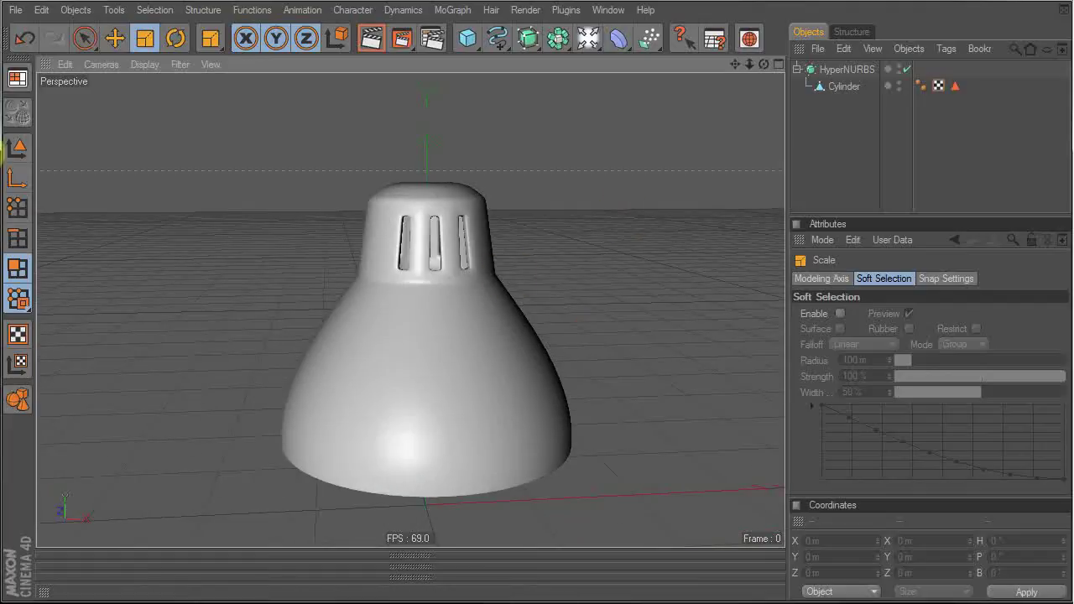
right_click_drag(587, 173, 587, 254, "alt")
middle_click_drag(588, 256, 579, 250, "alt")
left_click_drag(503, 261, 505, 228, "alt")
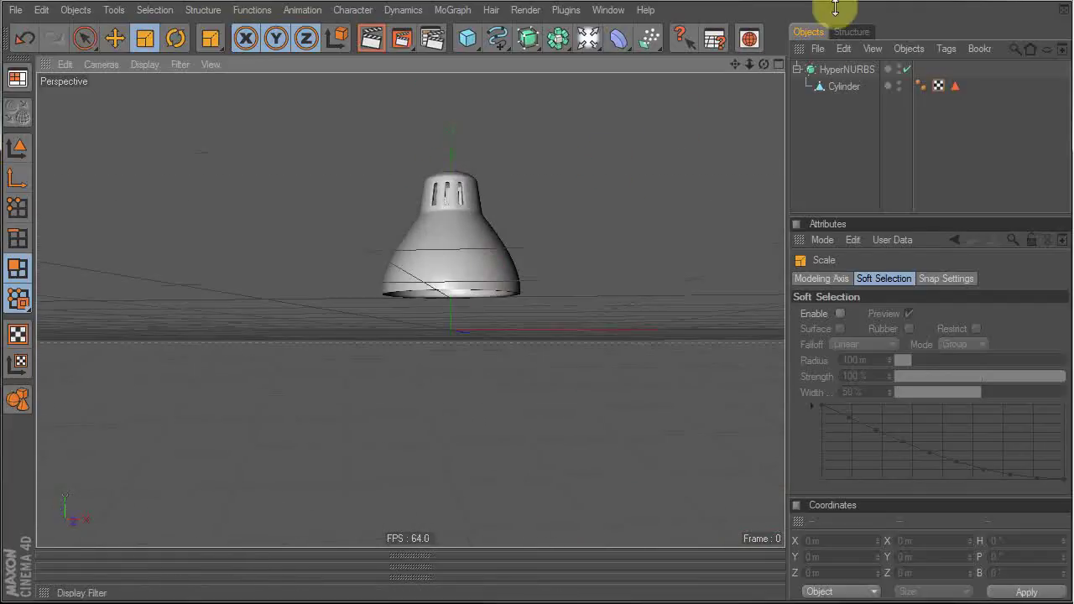
Rename the HyperNURBS object as lamp head and deselect it.
double_click(837, 74)
type("lamp head")
key("Return")
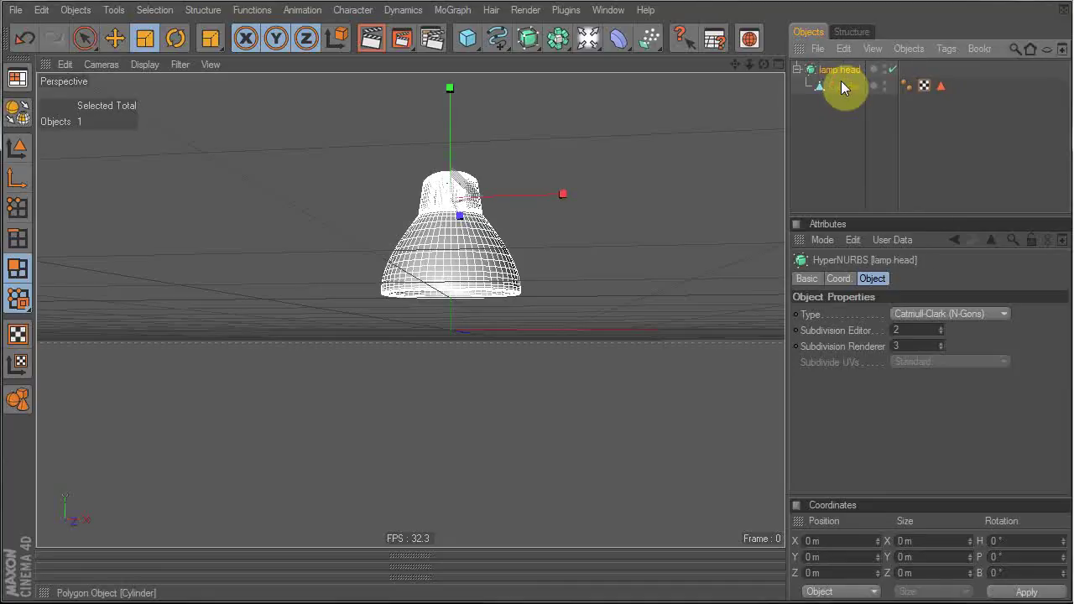
left_click(846, 199)
Add a default cube to the scene and show it beneath the lamp head in a maximized front view.
left_click_drag(534, 233, 527, 270, "alt")
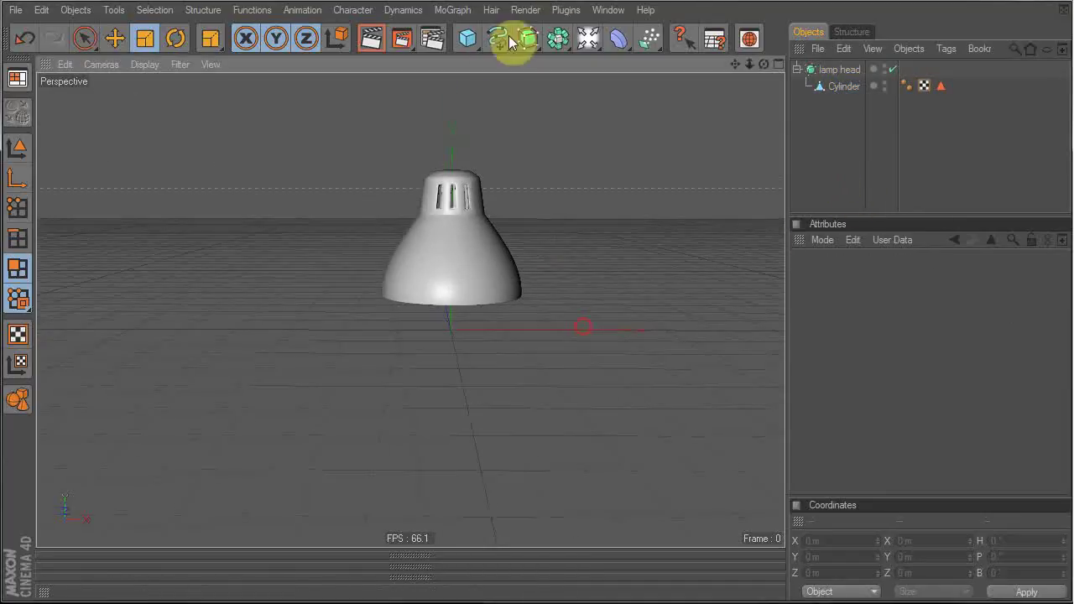
left_click(467, 37)
middle_click(387, 163)
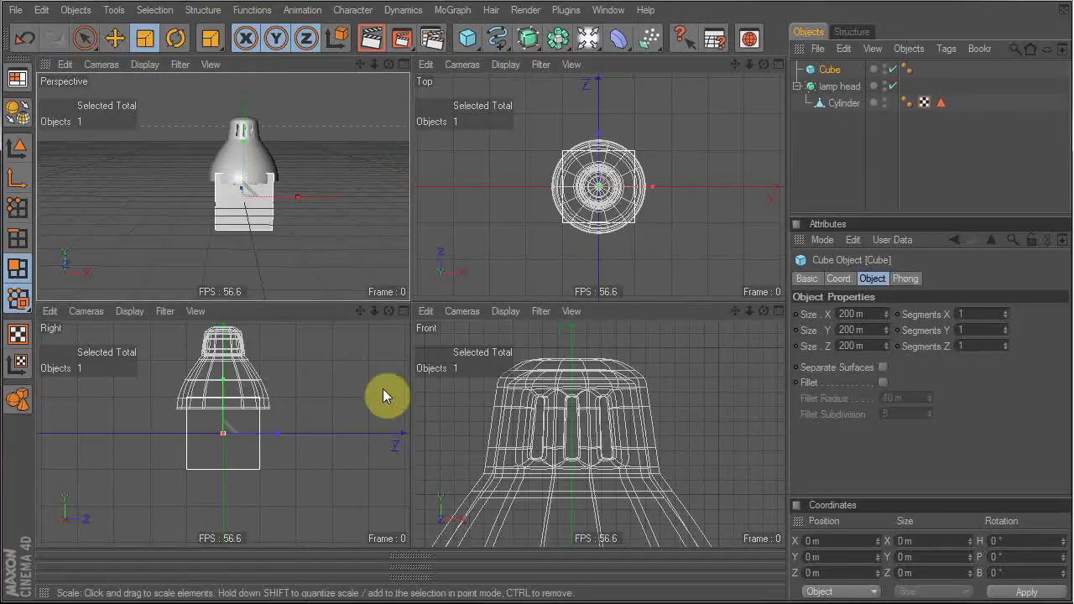
middle_click(605, 396)
scroll(562, 447, "up", 6)
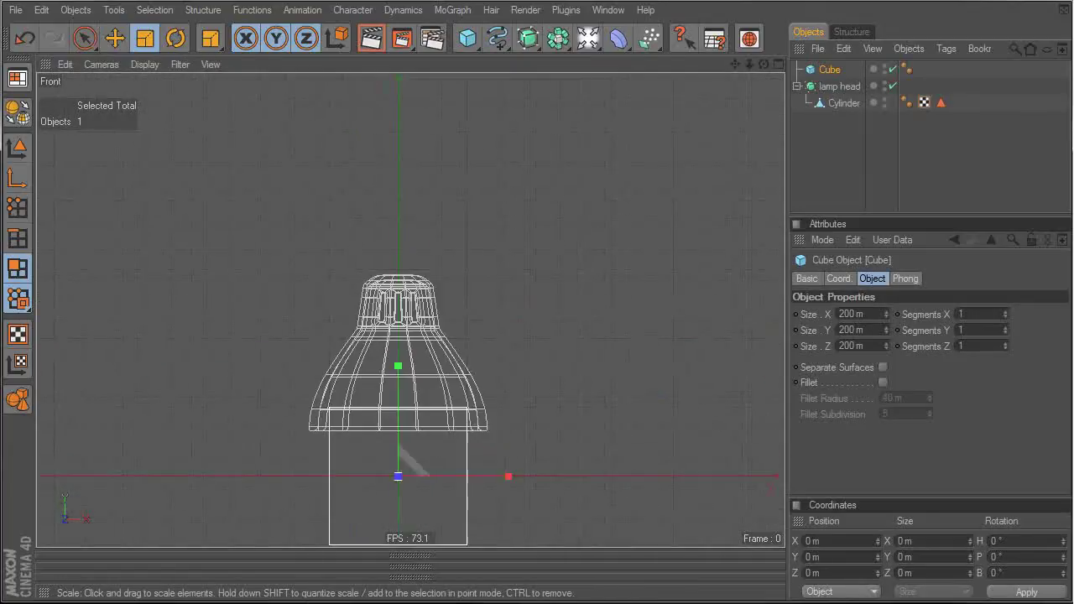
Move the cube up beside the lamp head's top section and scale it uniformly to about 57 m.
key("e")
left_click(17, 148)
left_click_drag(585, 466, 400, 260)
left_click_drag(462, 282, 580, 324)
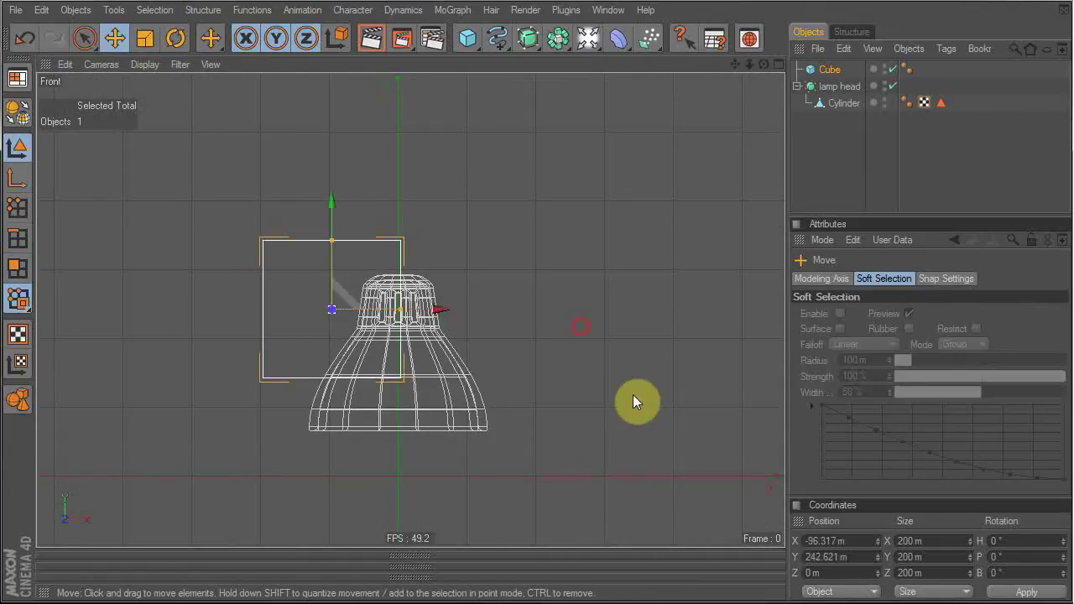
key("t")
left_click_drag(641, 383, 595, 383)
Rotate the cube to a bank of about 7.6° and move it flush against the sloped wall of the lamp head's neck.
middle_click_drag(272, 338, 438, 362, "alt")
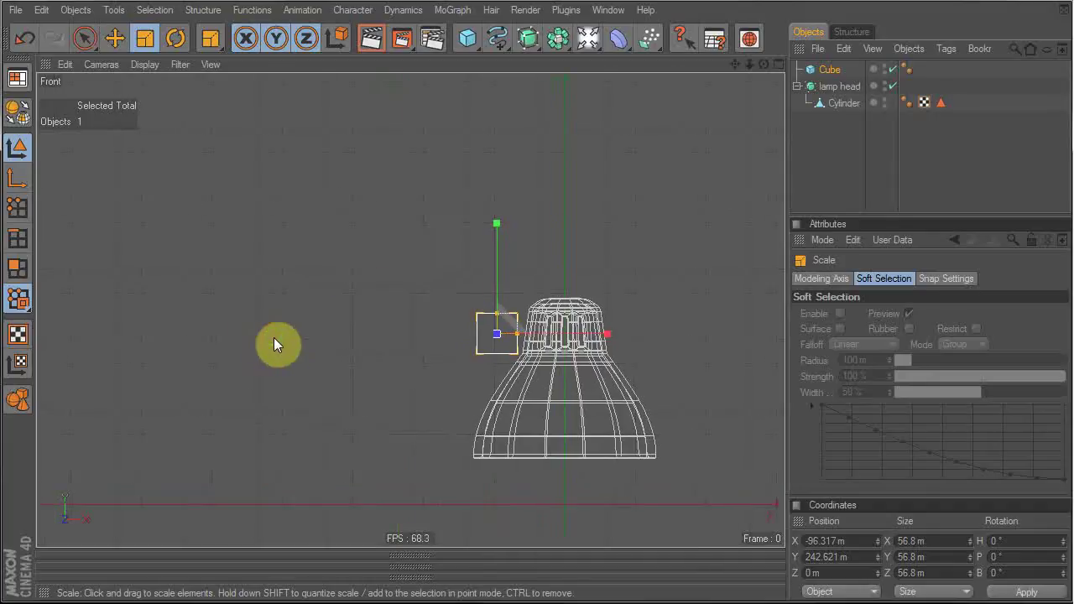
right_click_drag(273, 338, 583, 326, "alt")
middle_click_drag(755, 419, 708, 367, "alt")
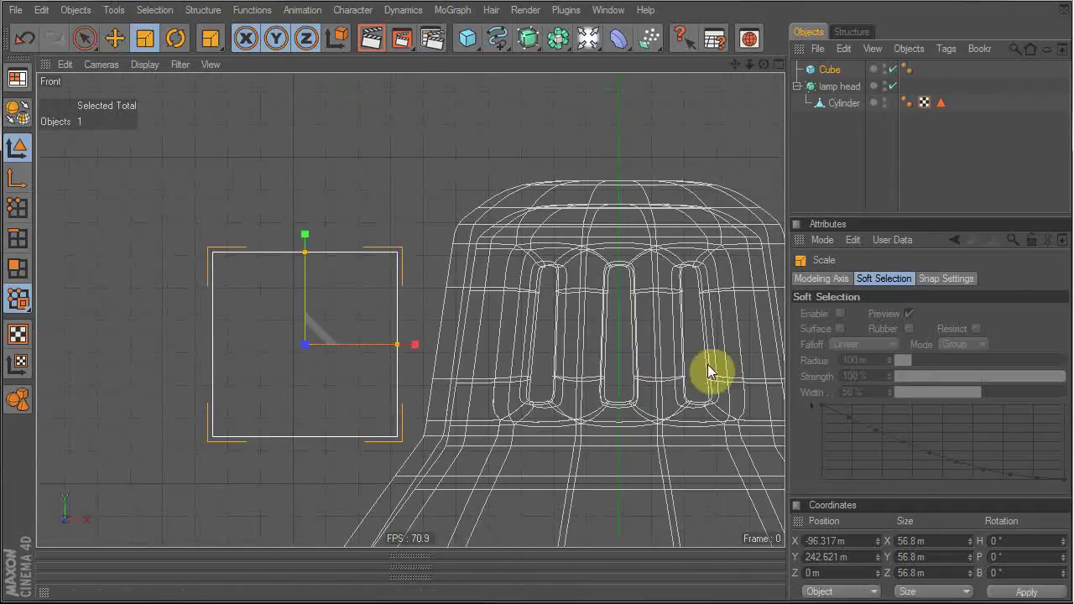
key("r")
left_click_drag(491, 272, 545, 285)
key("e")
key("r")
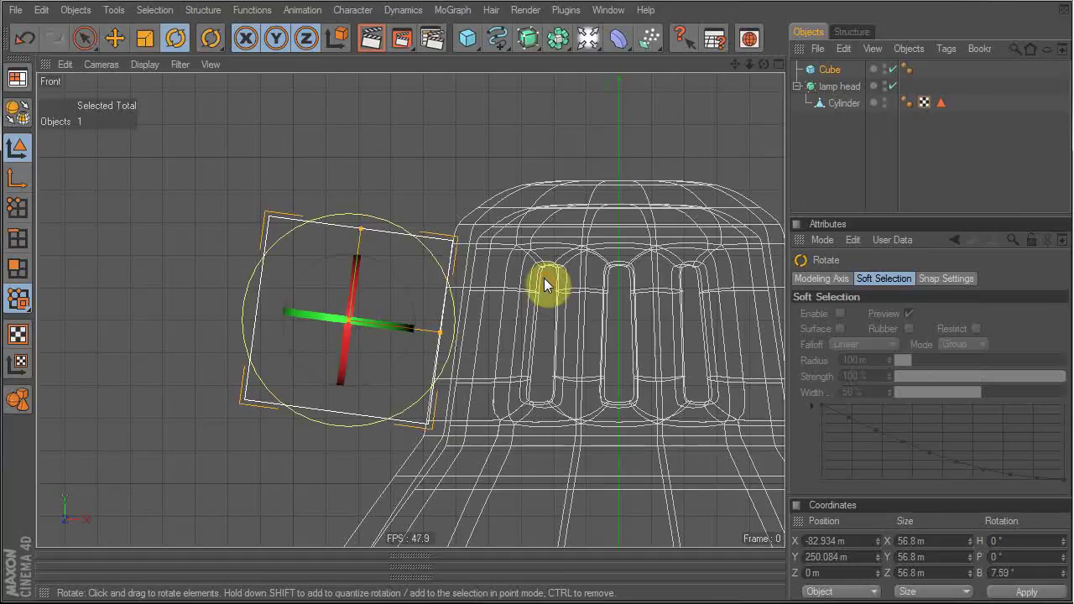
key("e")
Make the cube editable, scale its four outer points to about 27 m in Y and move them toward the lamp head.
key("Return")
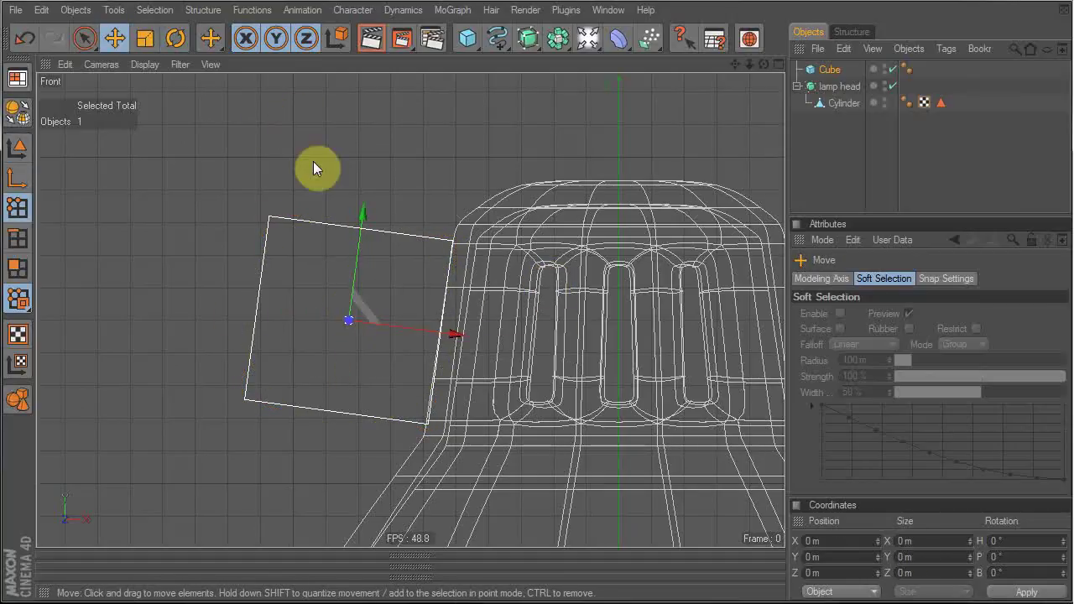
key("c")
left_click_drag(152, 159, 306, 435)
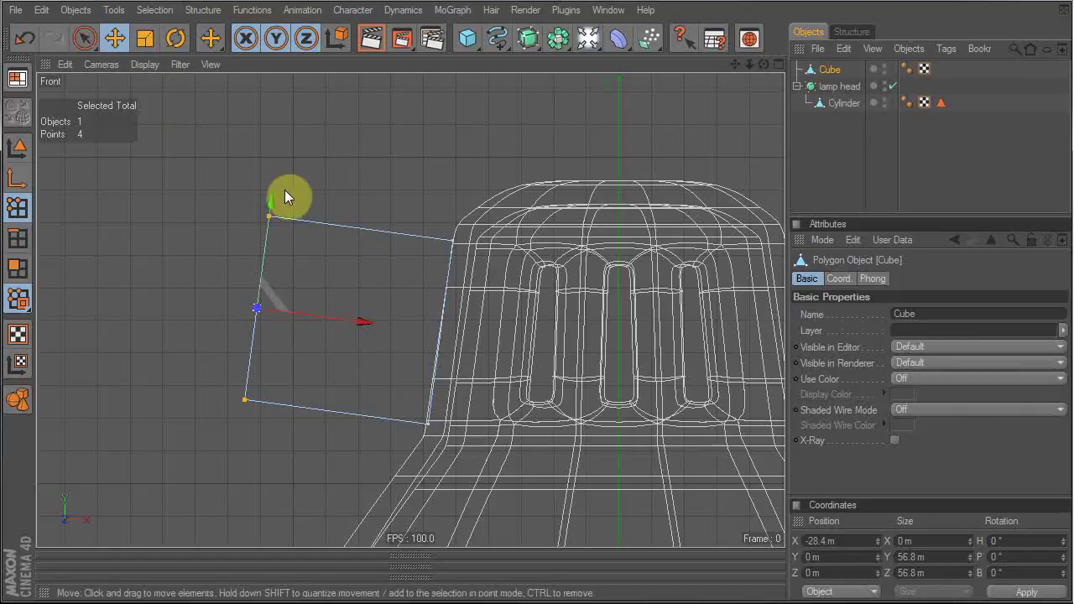
key("t")
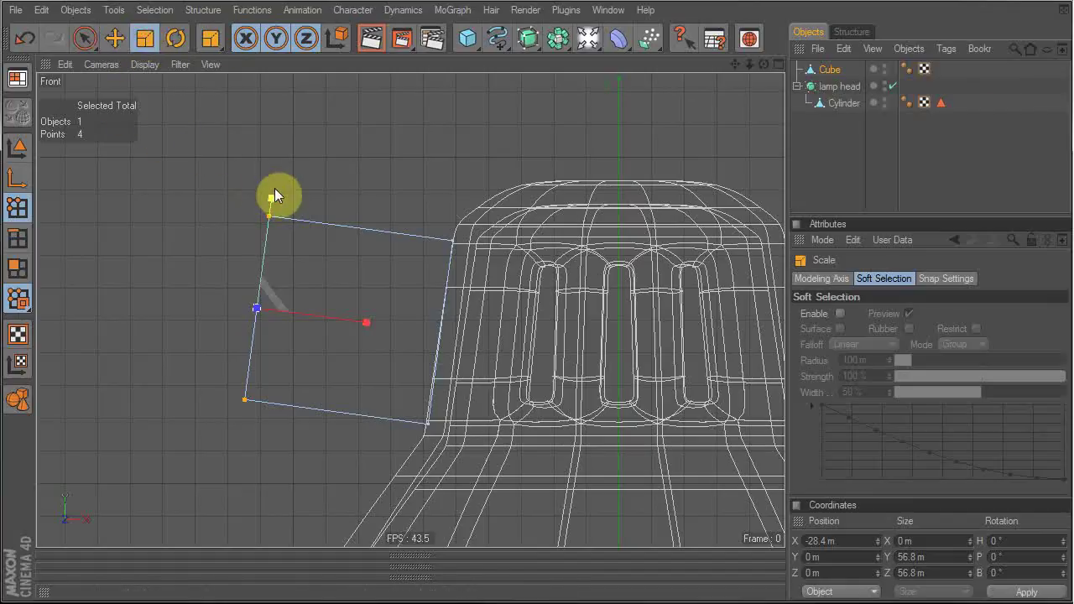
key("e")
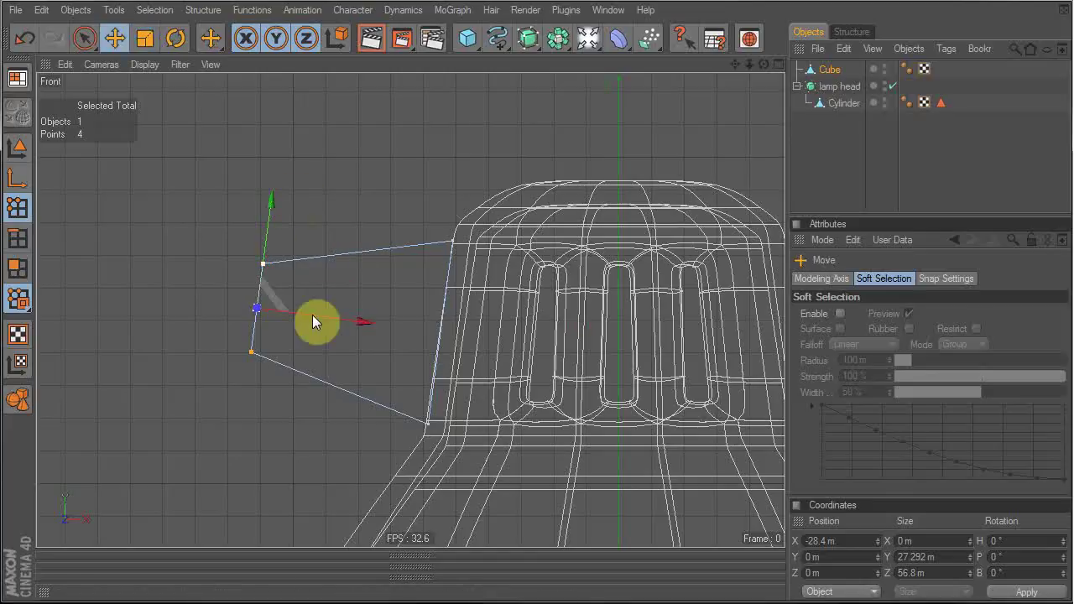
left_click_drag(312, 315, 420, 329)
left_click_drag(309, 292, 316, 291)
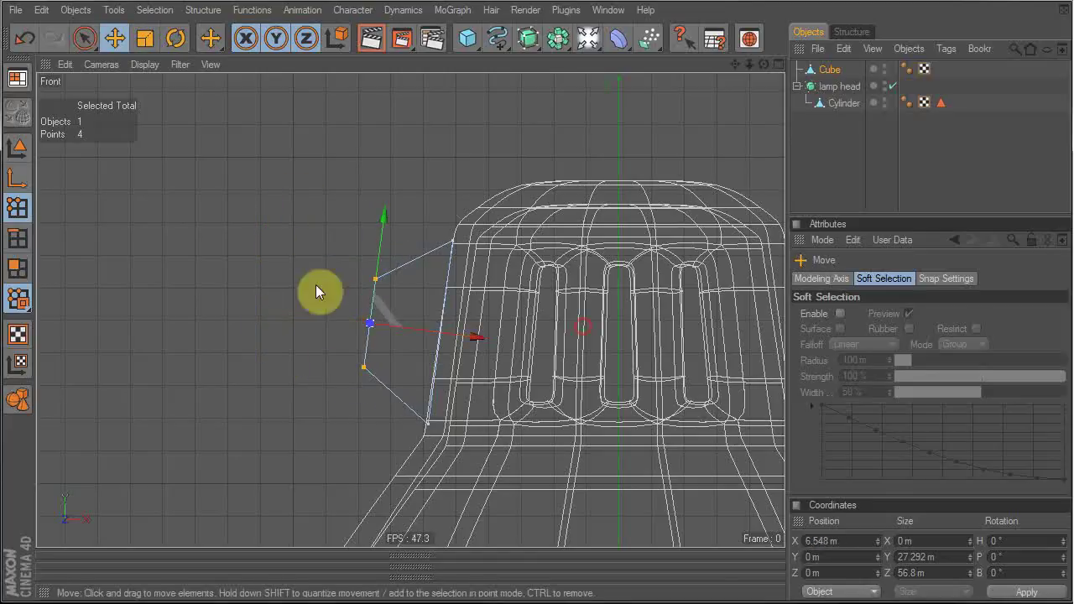
Scale the whole tapered cube along Z into a thin plate about 5.3 m thick.
middle_click(517, 147)
middle_click(201, 152)
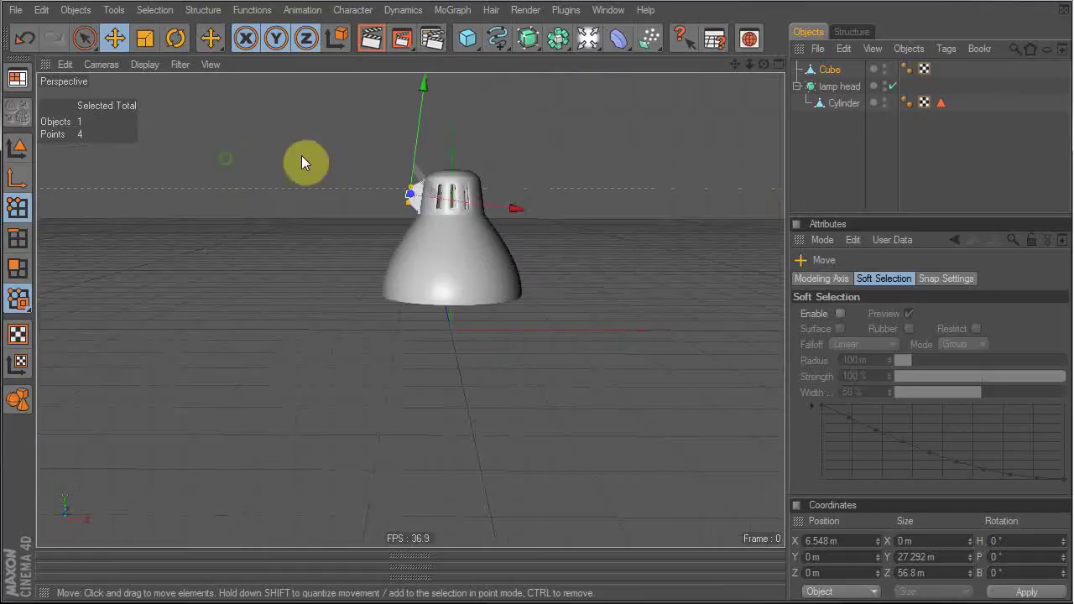
left_click_drag(536, 224, 621, 243, "alt")
middle_click_drag(509, 192, 499, 283, "alt")
right_click_drag(490, 191, 593, 191, "alt")
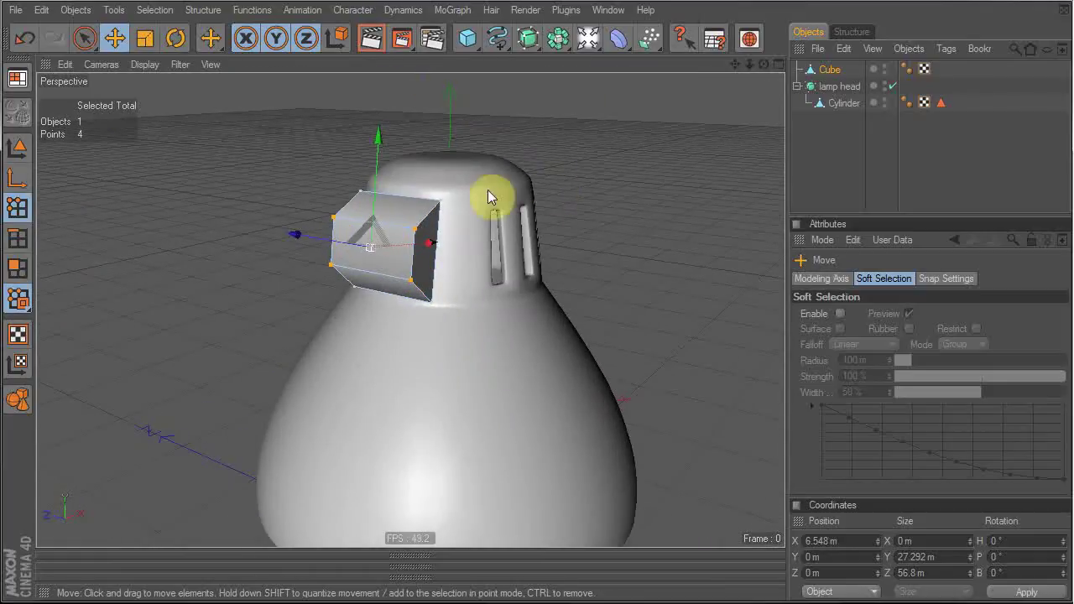
left_click(19, 148)
key("t")
mouse_move(311, 240)
left_mouse_down()
mouse_move(296, 237)
mouse_move(310, 241)
left_mouse_up()
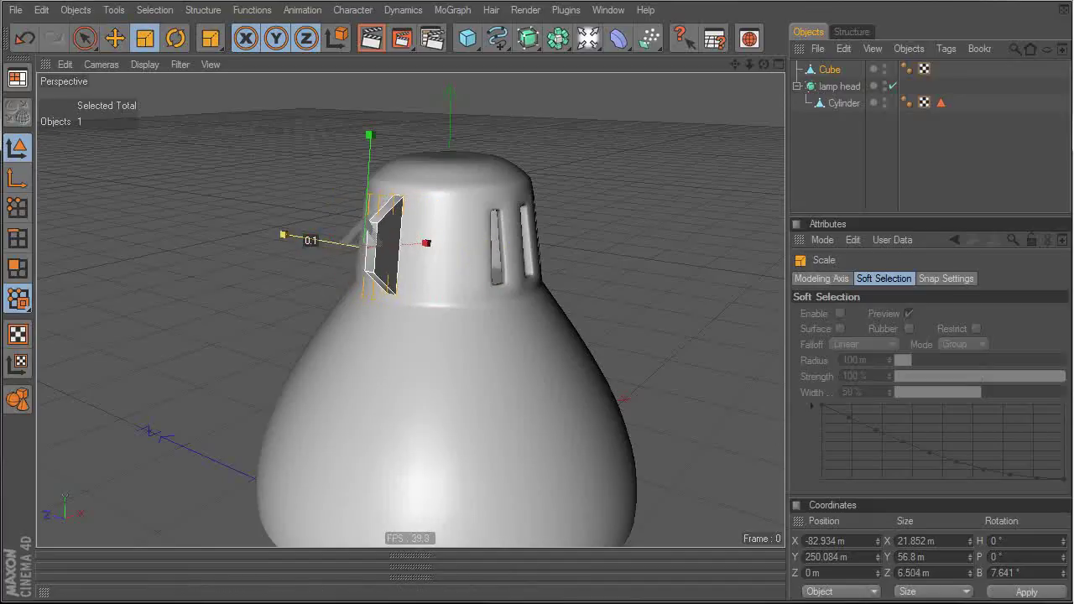
left_click_drag(310, 241, 316, 240)
Place the plate inside a new HyperNURBS object and select the cube under it.
right_click_drag(343, 235, 470, 235, "alt")
middle_click_drag(343, 235, 373, 426, "alt")
scroll(585, 334, "down", 5)
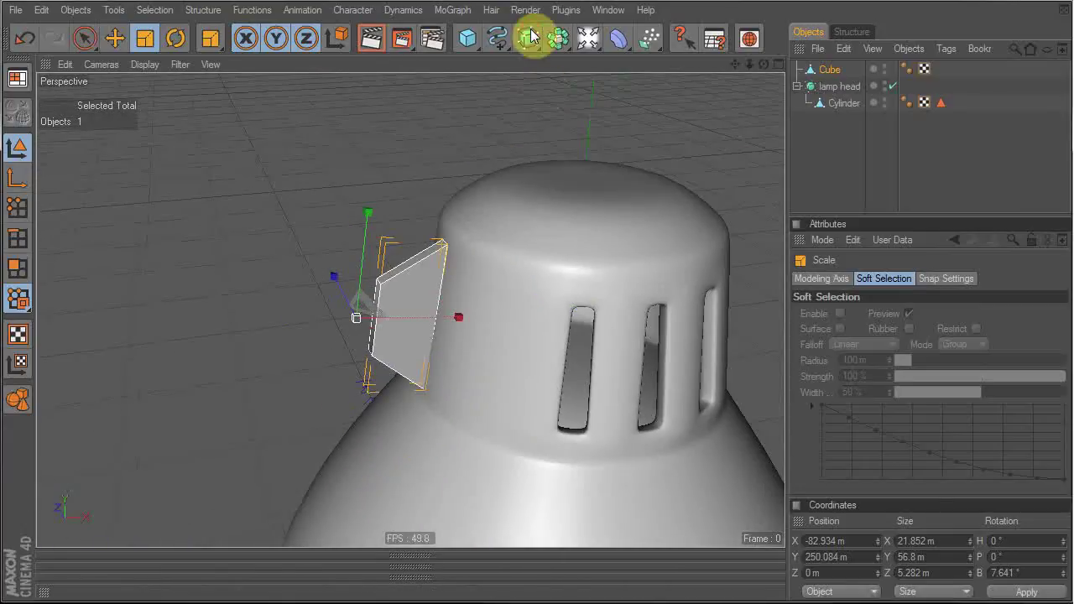
left_click(528, 38, "alt")
left_click(844, 83)
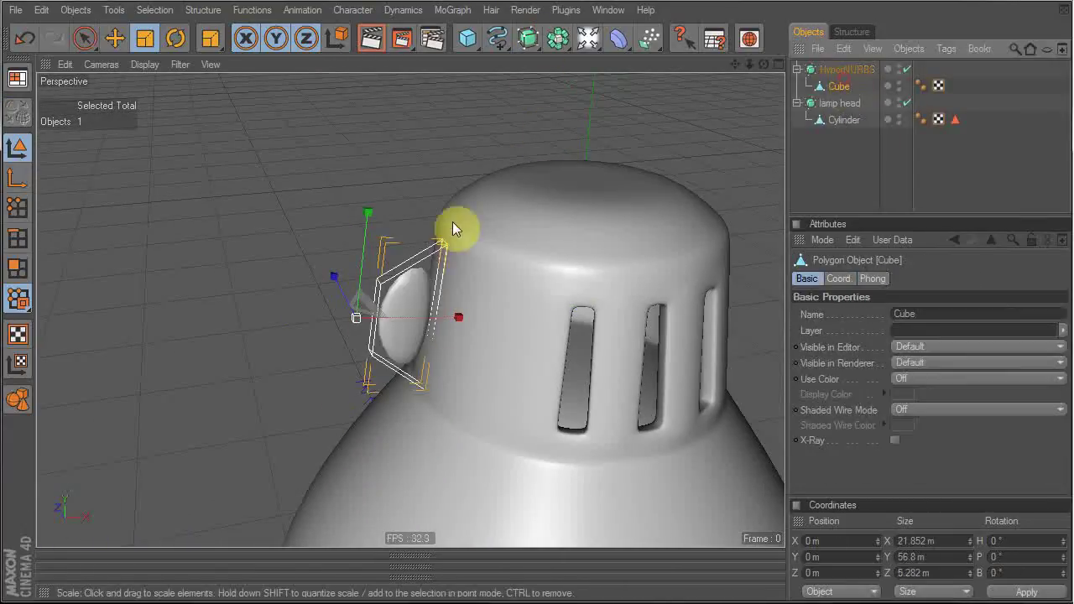
Sharpen the smoothed plate by adding Loop-mode Knife cuts close to its edges, and deselect it.
key("k")
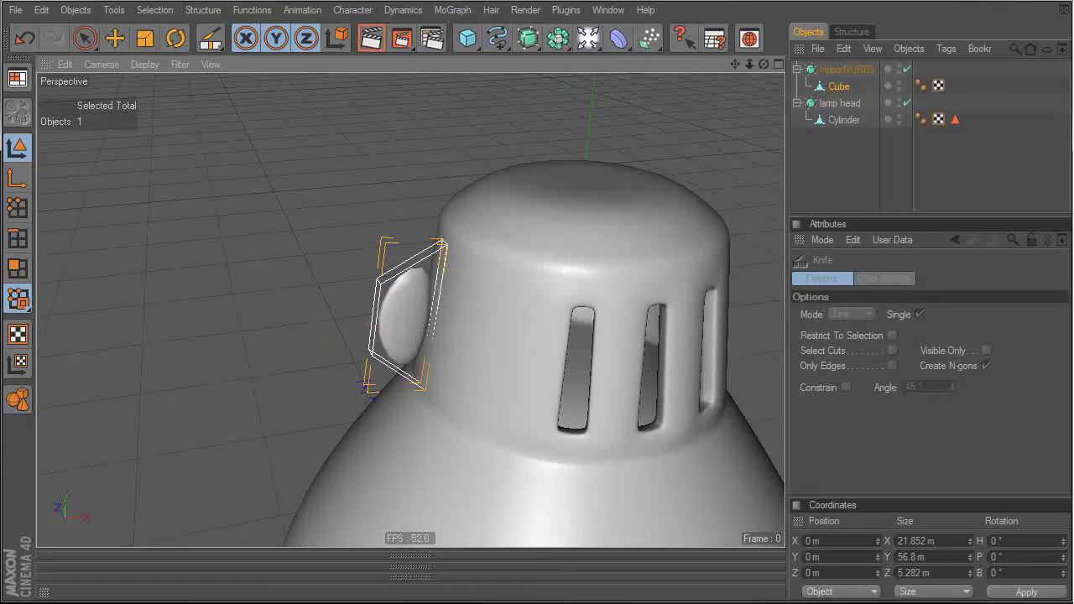
left_click(22, 273)
right_click_drag(386, 305, 420, 289, "alt")
left_click(843, 315)
left_click(852, 375)
left_click_drag(419, 266, 322, 266, "alt")
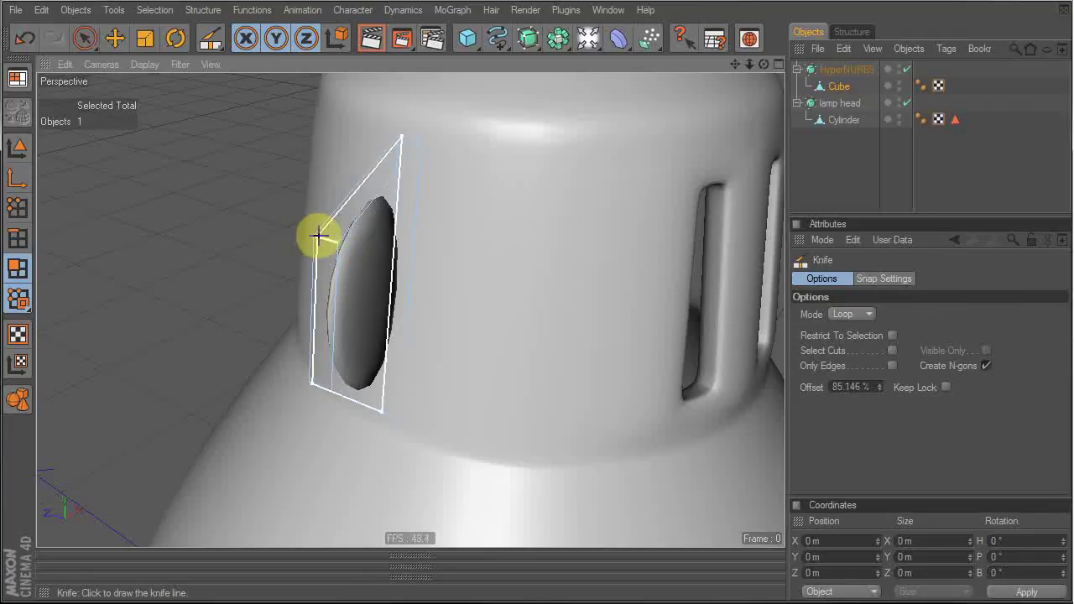
left_click(334, 243)
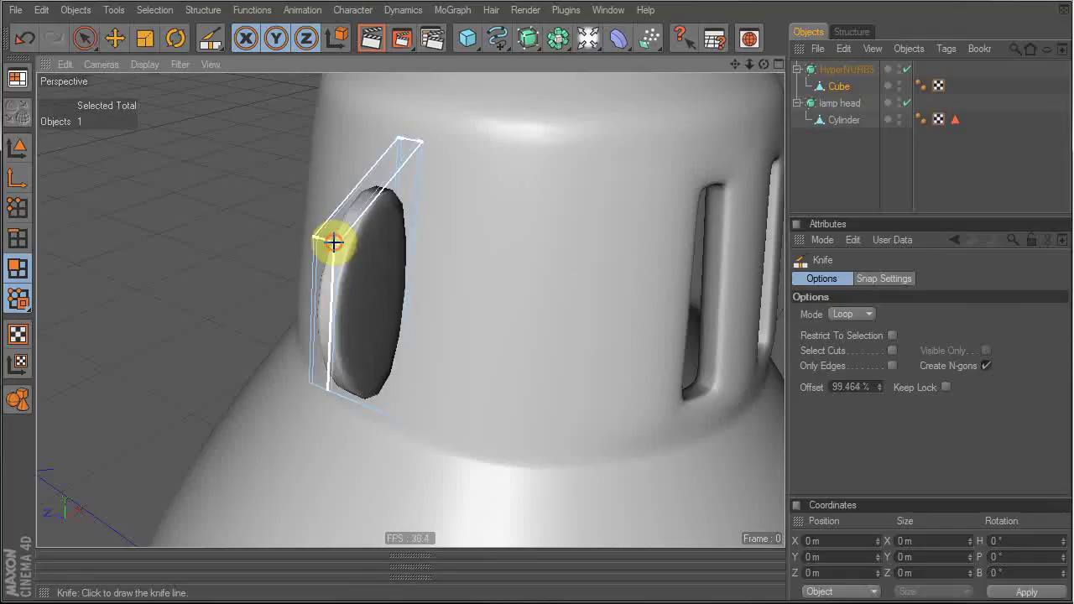
left_click(337, 248)
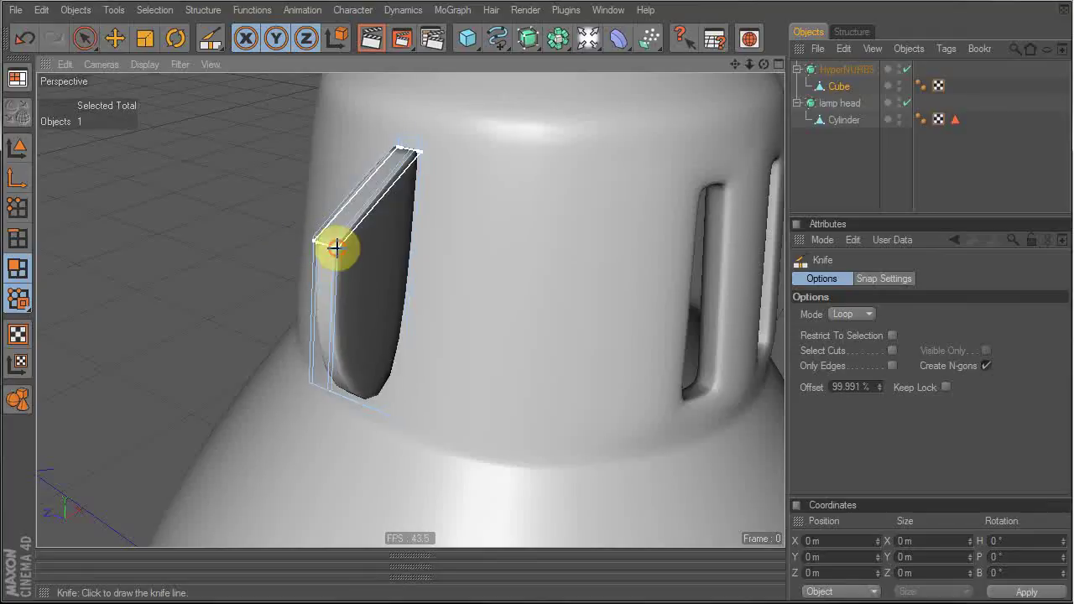
left_click(335, 385)
left_click_drag(443, 238, 571, 244, "alt")
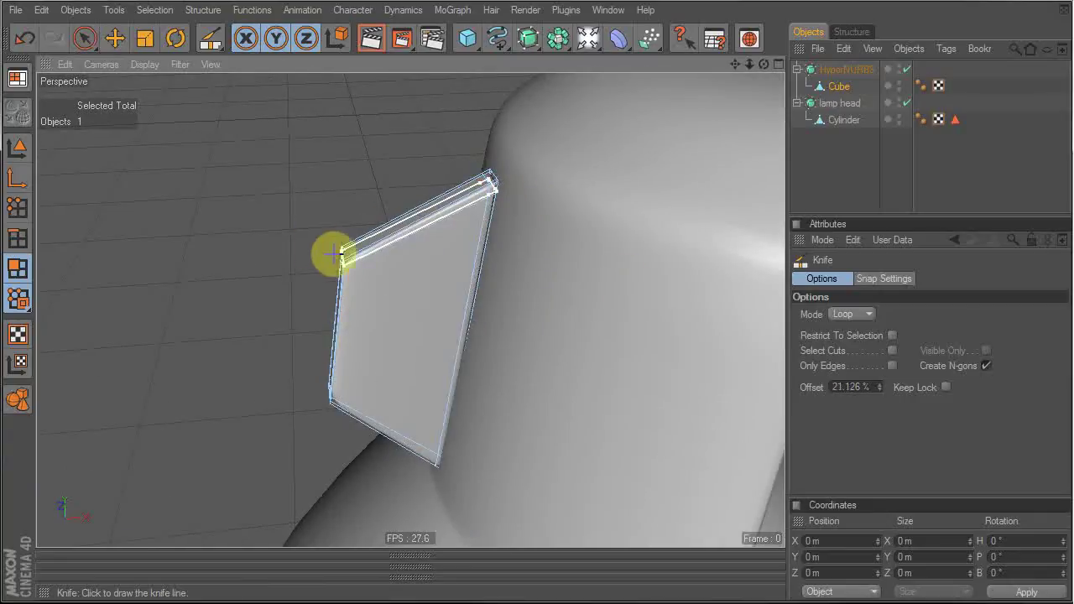
left_click(892, 172)
left_click_drag(310, 257, 587, 269, "alt")
left_click(829, 149)
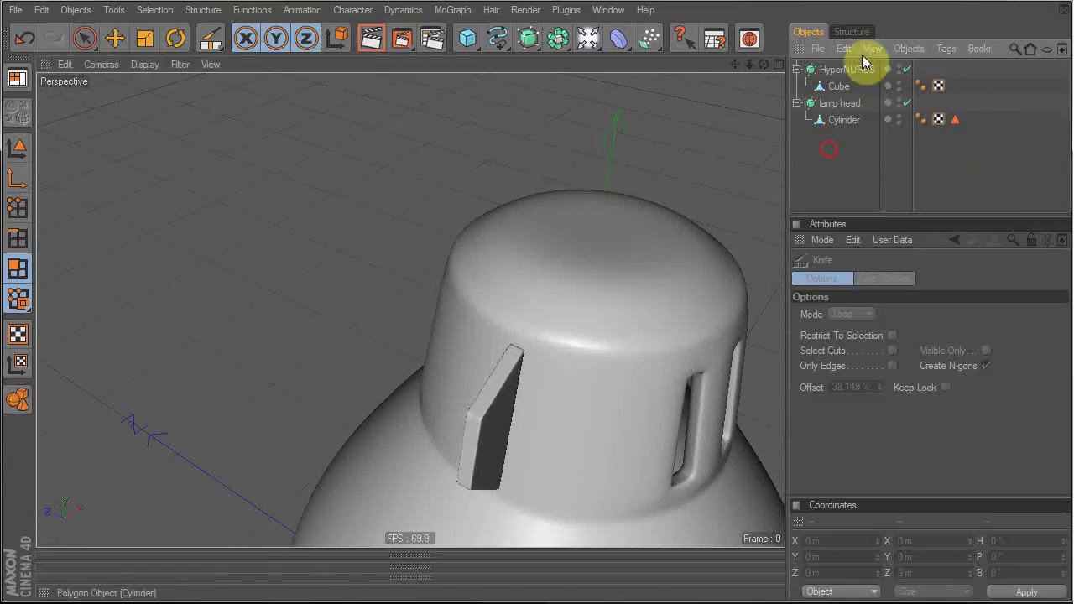
Move the plate's HyperNURBS object off centre along Z to about -7.6 m in the top view.
left_click(844, 74)
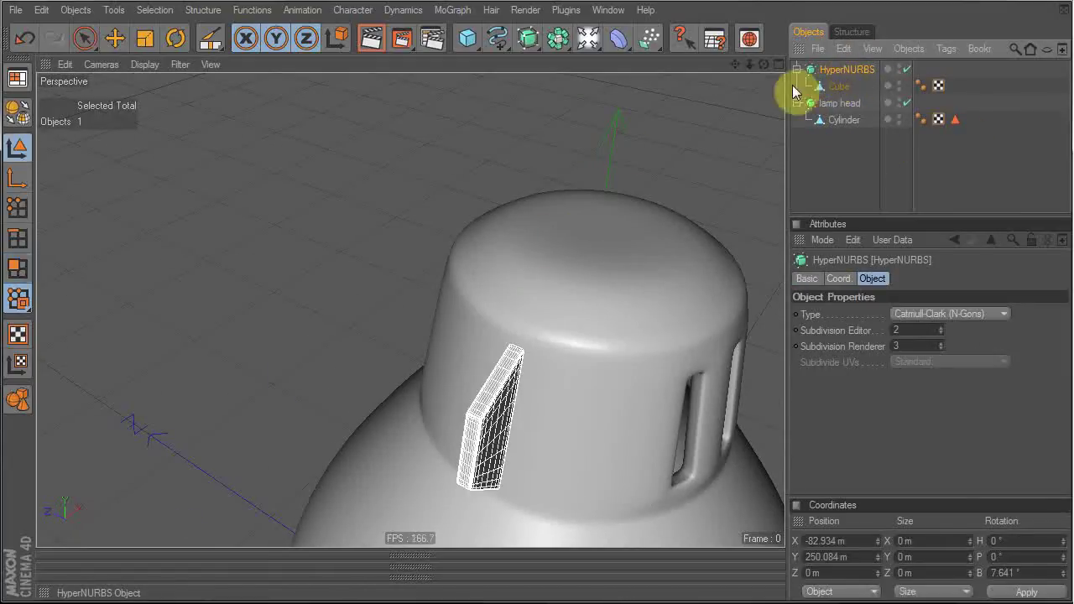
left_click_drag(619, 335, 599, 269, "alt")
middle_click(596, 271)
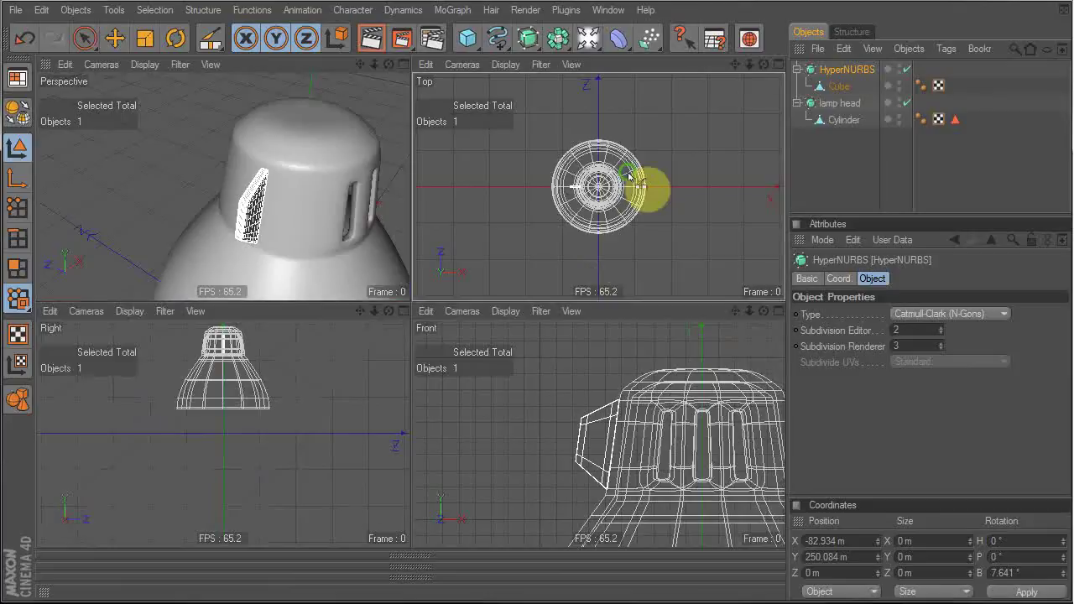
middle_click(630, 171)
right_click_drag(377, 190, 453, 192, "alt")
middle_click_drag(356, 241, 499, 212, "alt")
right_click_drag(356, 241, 470, 241, "alt")
key("e")
left_click_drag(491, 196, 491, 215)
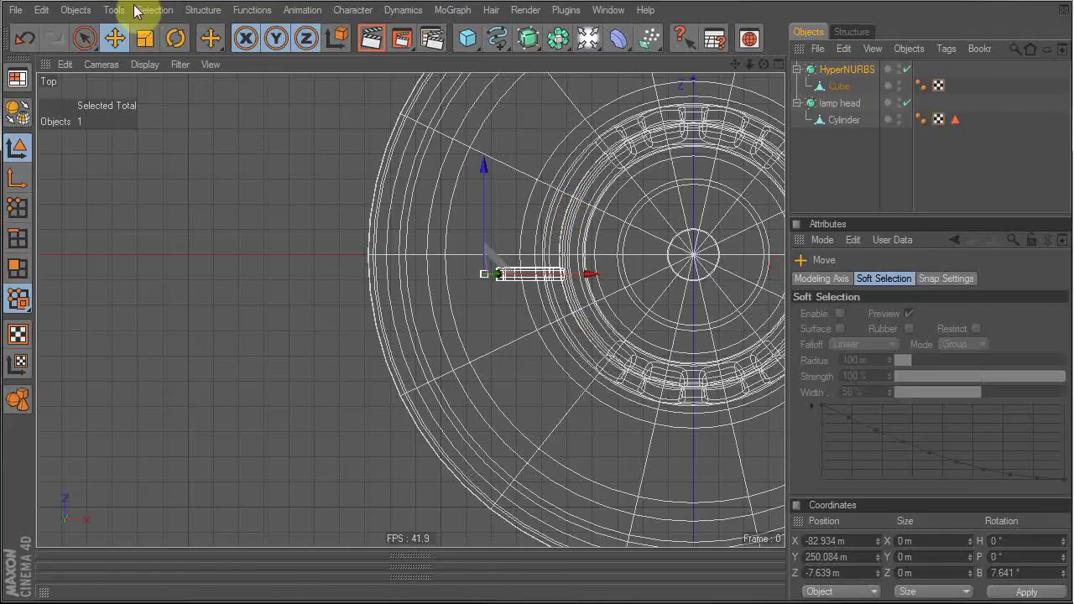
Create an instance of the plate's HyperNURBS object.
left_click(144, 10)
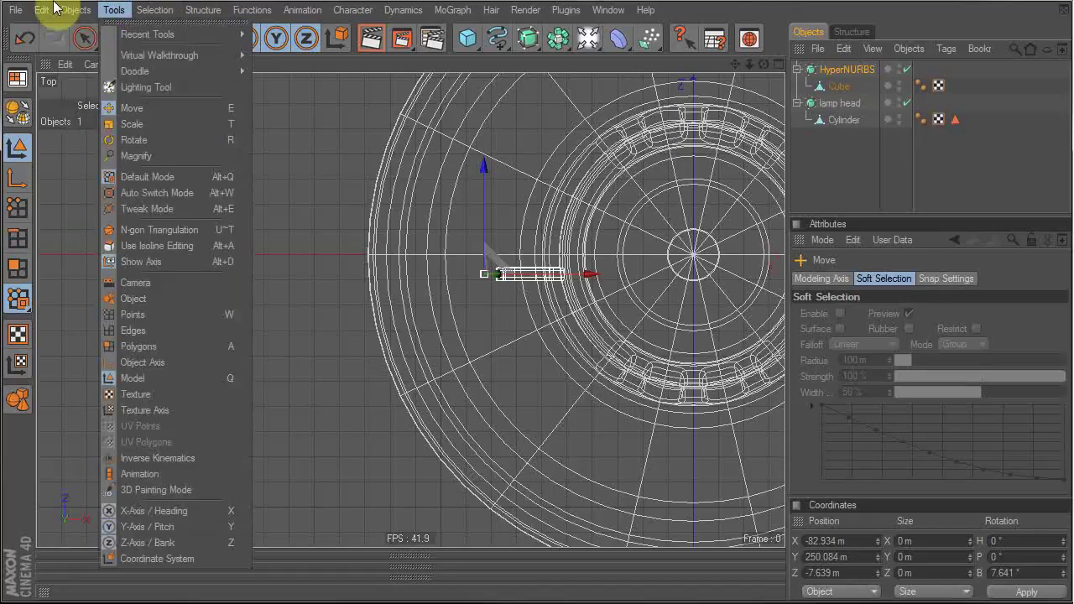
left_click(210, 8)
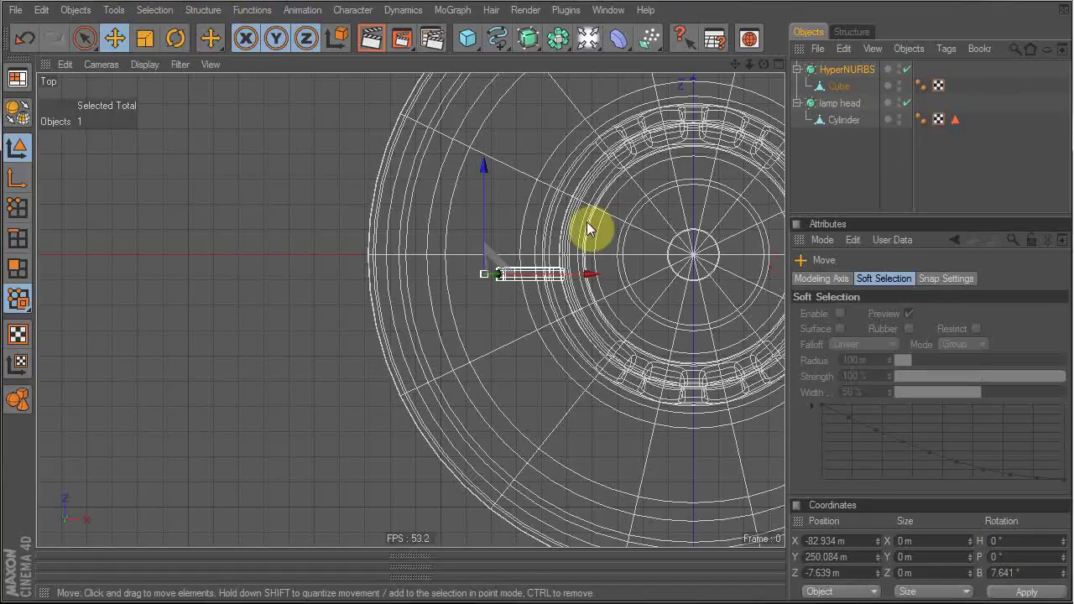
key("shift+i")
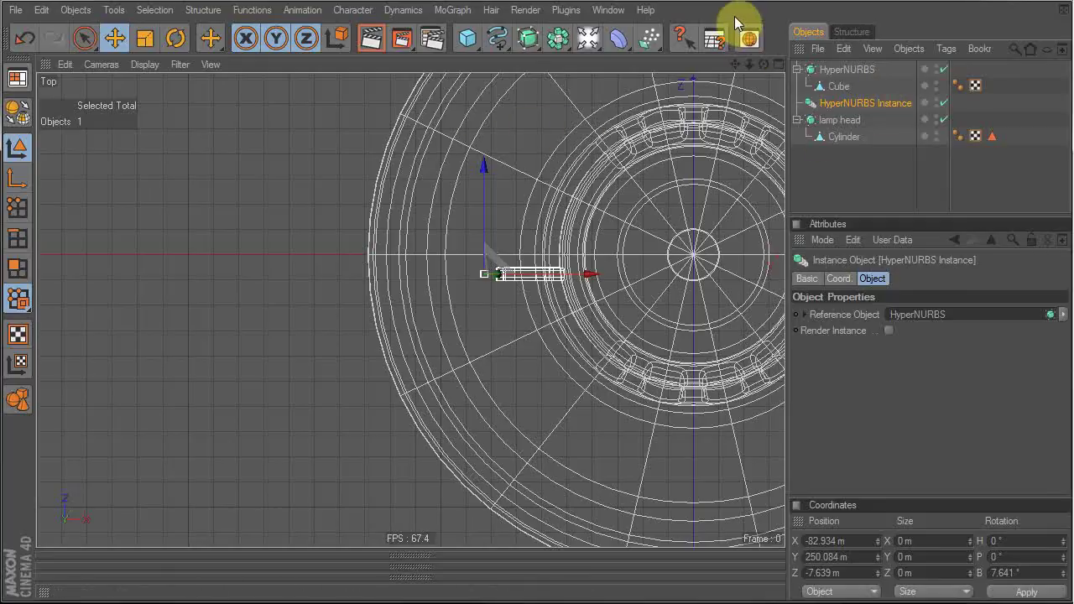
Look up the Instance command and its assigned shortcut in the Command Manager by filtering for "instan".
key("shift+F12")
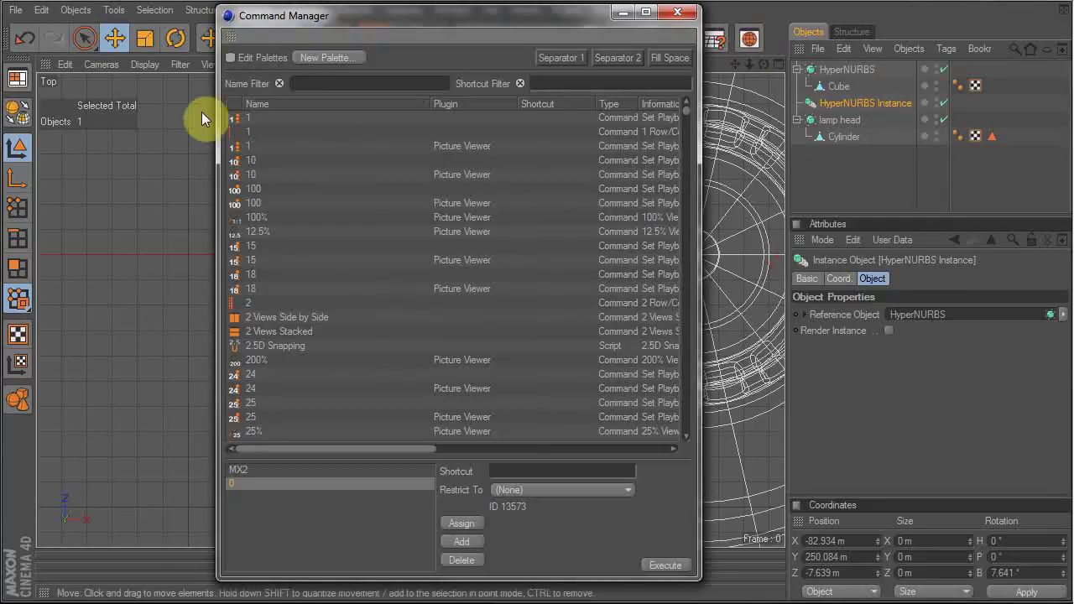
type("creat")
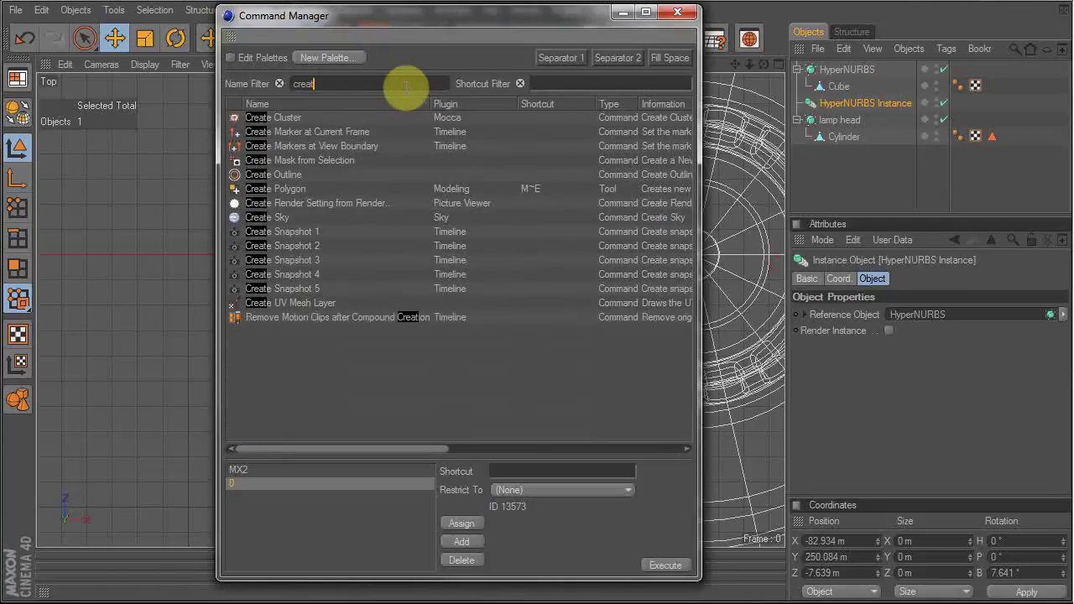
key("BackSpace")
key("BackSpace")
key("BackSpace")
key("BackSpace")
key("BackSpace")
type("instan")
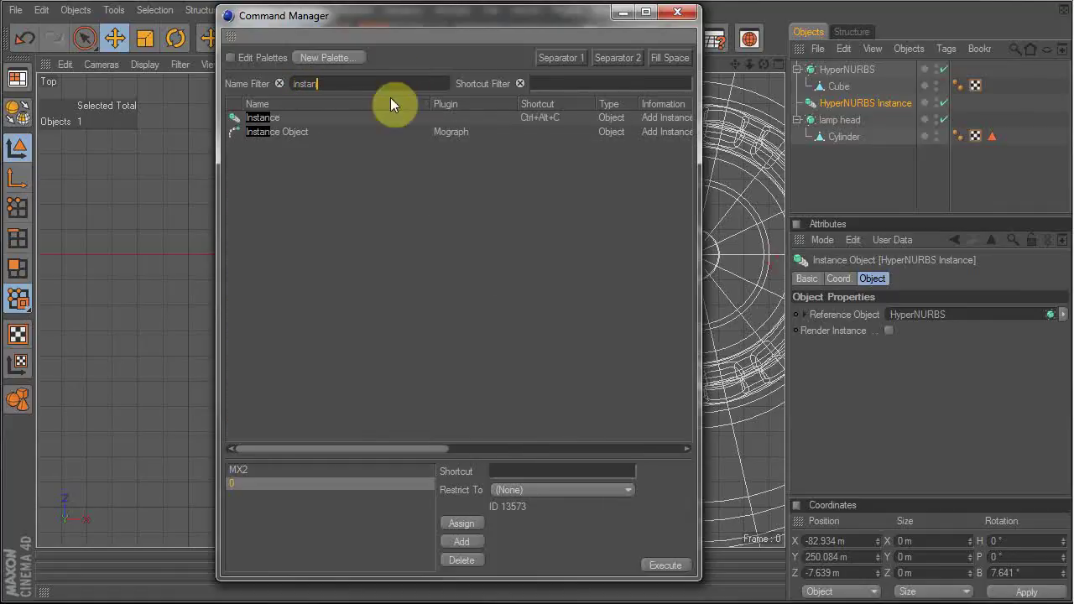
left_click(338, 117)
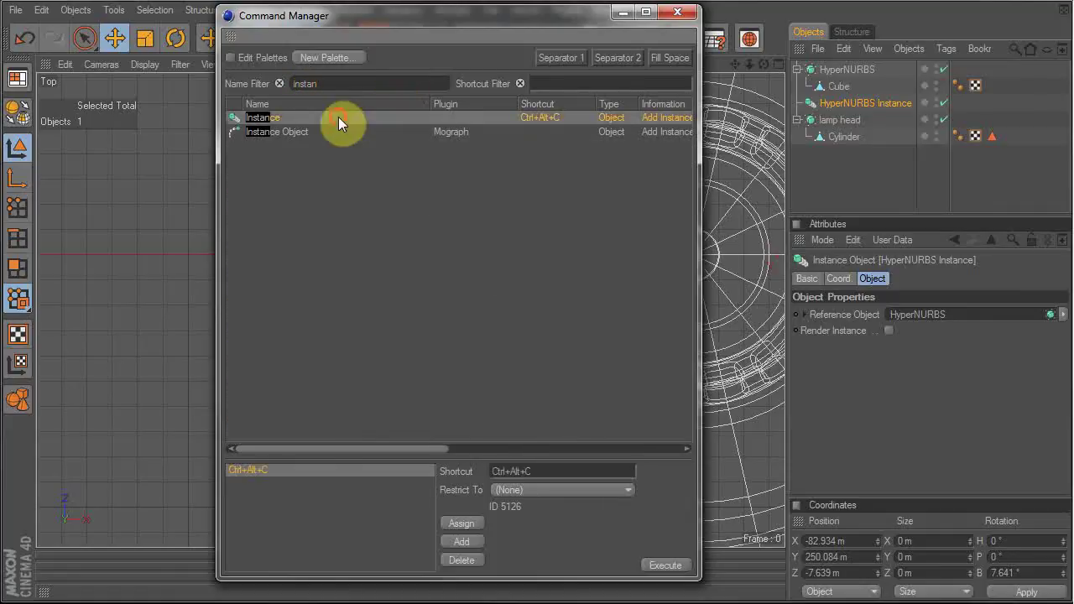
left_click_drag(436, 450, 317, 436)
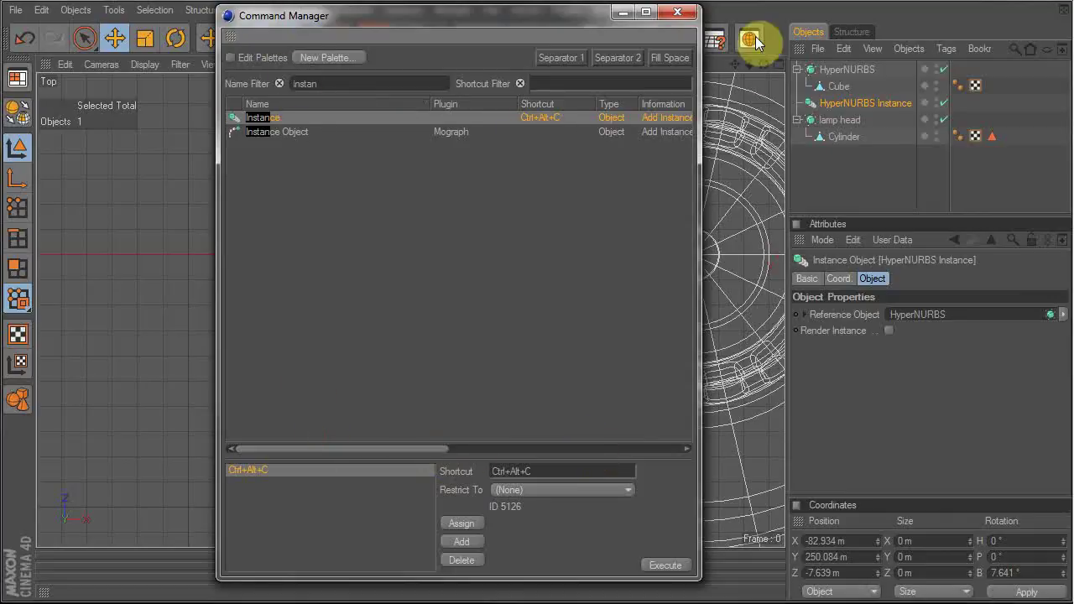
left_click(677, 12)
Move the plate instance along Z to about 9 m and check the pair of plates against the lamp head in perspective.
left_click(851, 102)
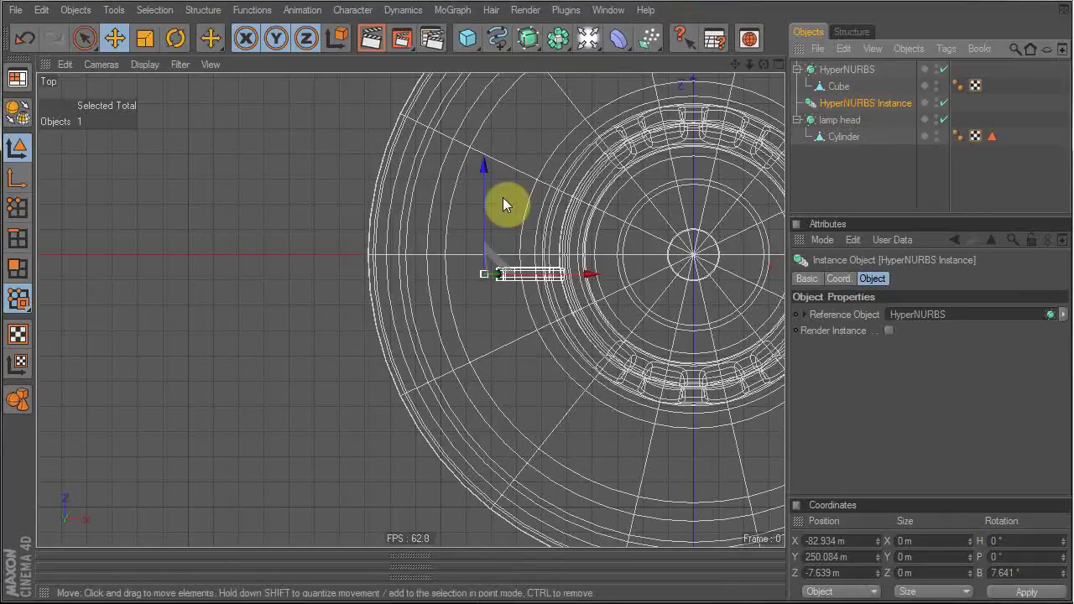
key("e")
left_click_drag(486, 200, 486, 157)
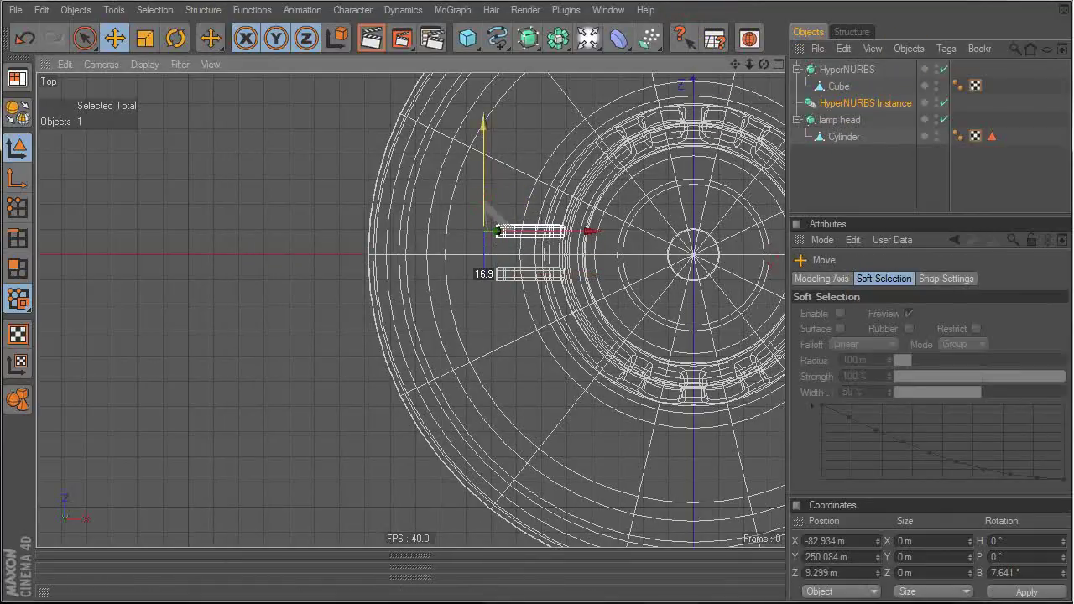
left_click_drag(487, 202, 486, 209)
middle_click(508, 209)
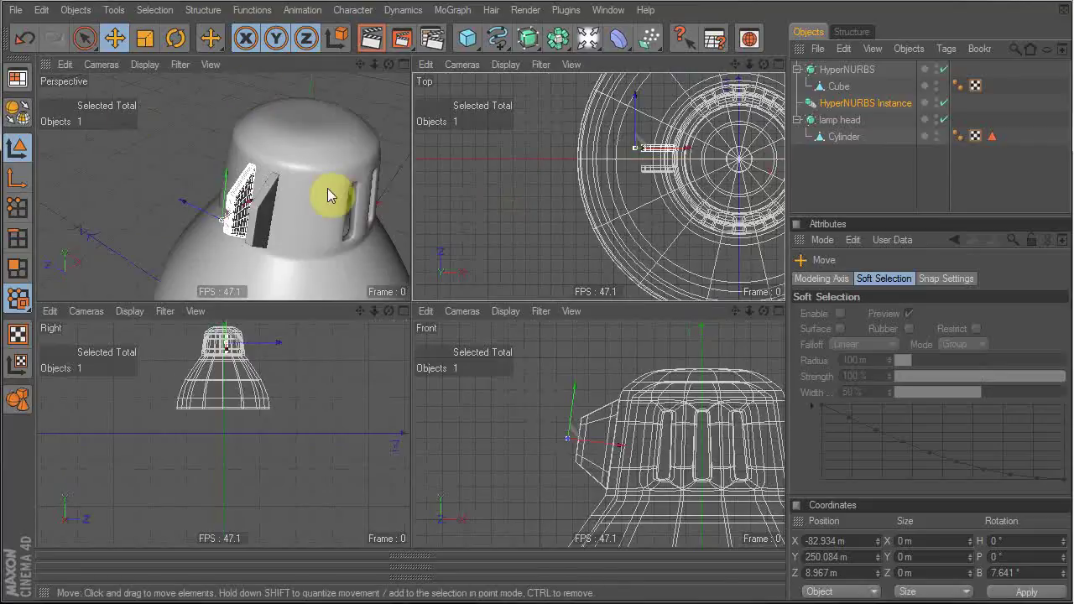
mouse_move(328, 189)
left_mouse_down("alt")
mouse_move(381, 189)
mouse_move(332, 187)
left_mouse_up("alt")
right_click_drag(283, 163, 409, 299, "alt")
right_click_drag(386, 186, 350, 196, "alt")
middle_click(350, 197)
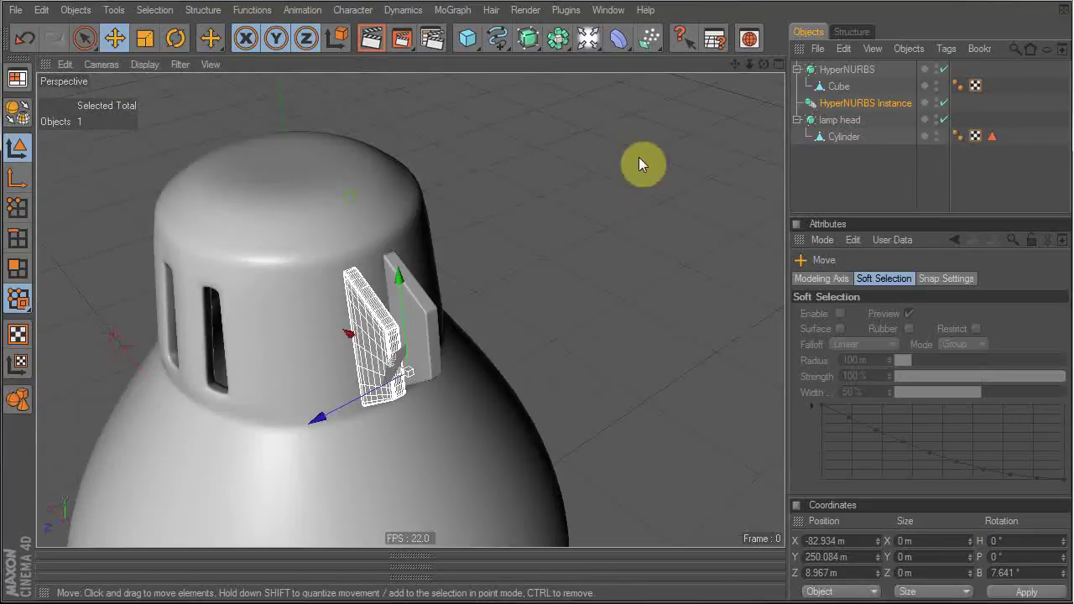
Try moving points of the source plate's cube upward to see the instance follow, and undo the edits.
left_click_drag(475, 283, 480, 288, "alt")
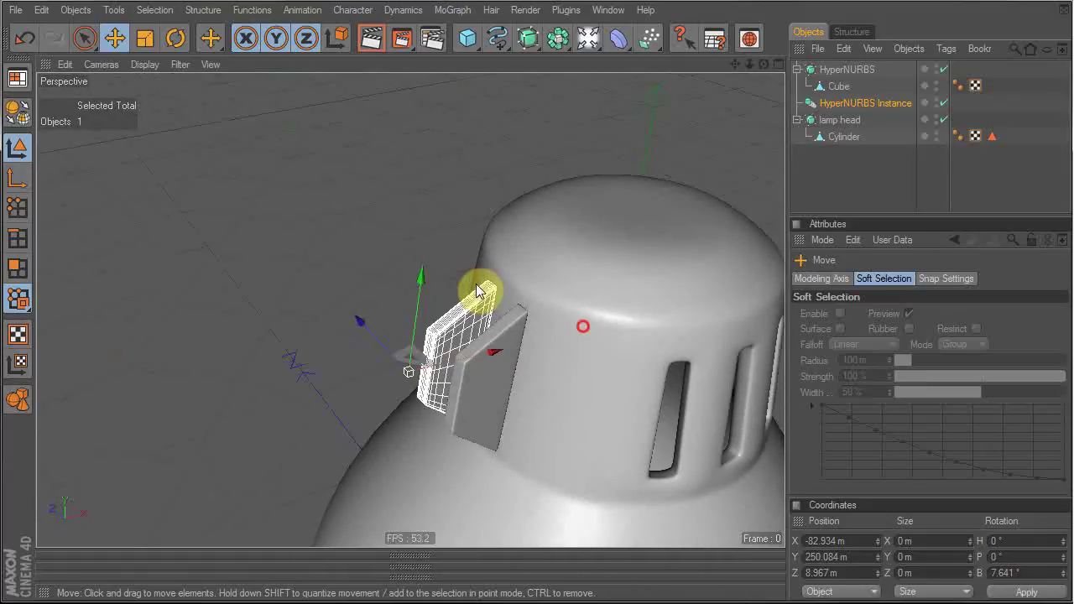
left_click(840, 86)
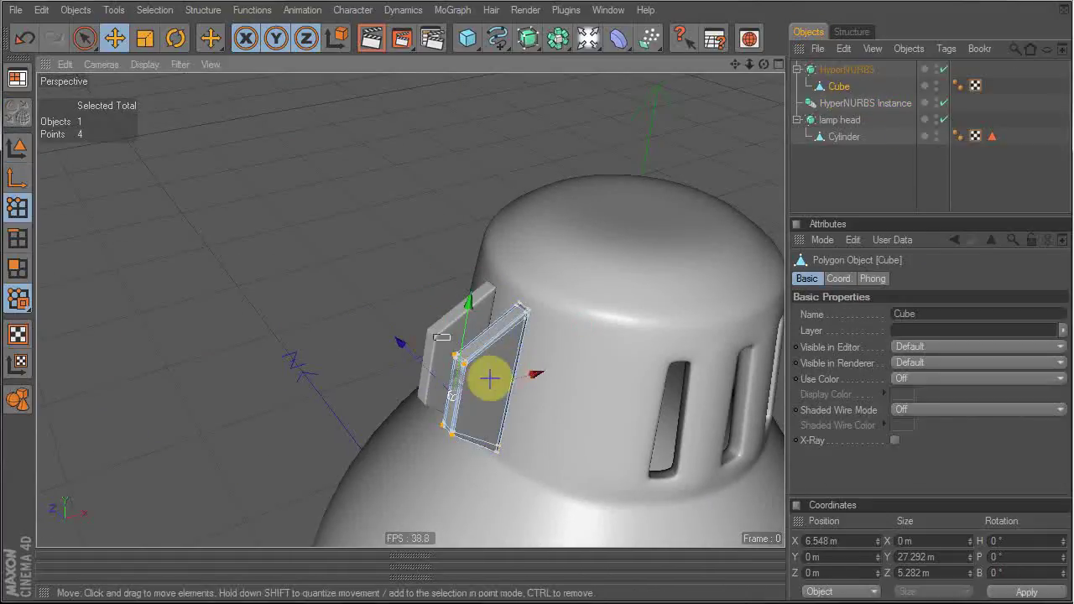
left_click(485, 380)
mouse_move(468, 285)
left_mouse_down()
mouse_move(474, 218)
mouse_move(475, 283)
left_mouse_up()
left_click_drag(385, 310, 545, 312, "alt")
left_click(848, 104)
key("r")
left_click_drag(419, 387, 303, 409)
left_click(839, 87)
key("e")
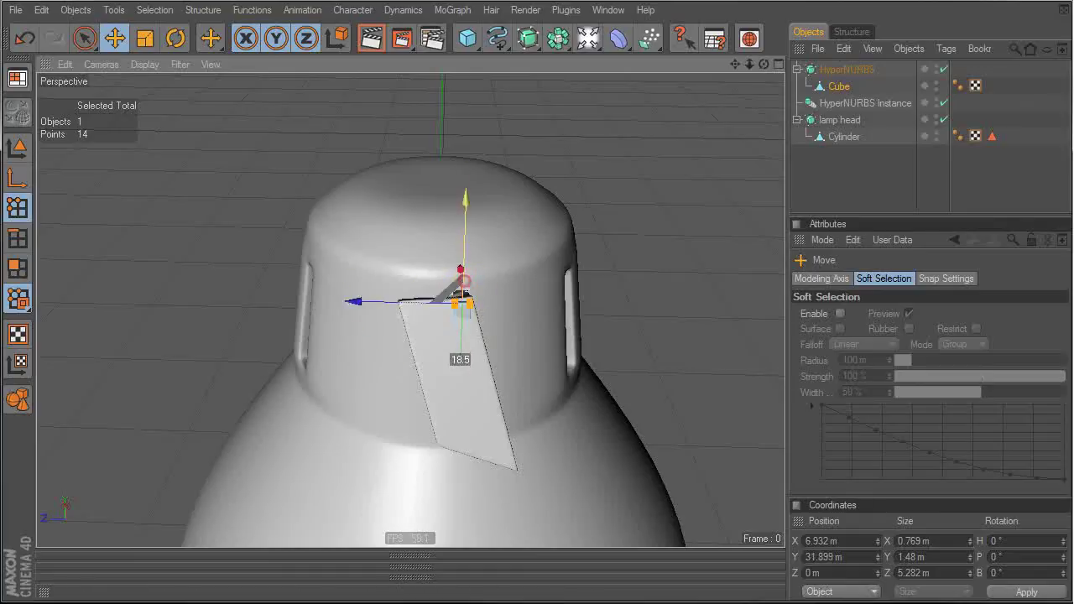
key("ctrl+z")
key("ctrl+z")
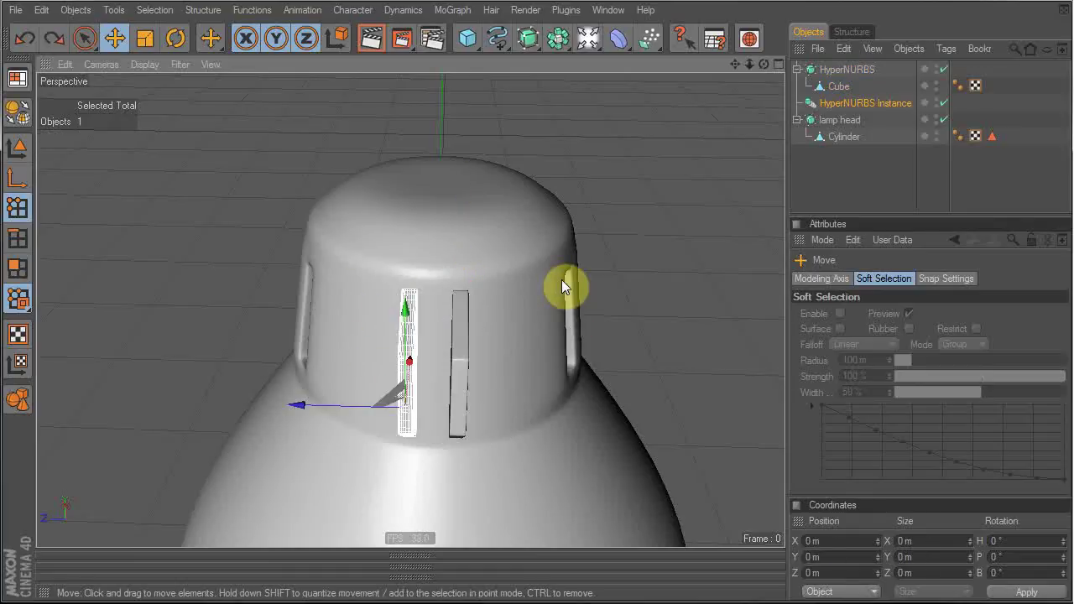
Group the plate's HyperNURBS object and its instance under one null object.
left_click_drag(497, 292, 518, 287, "alt")
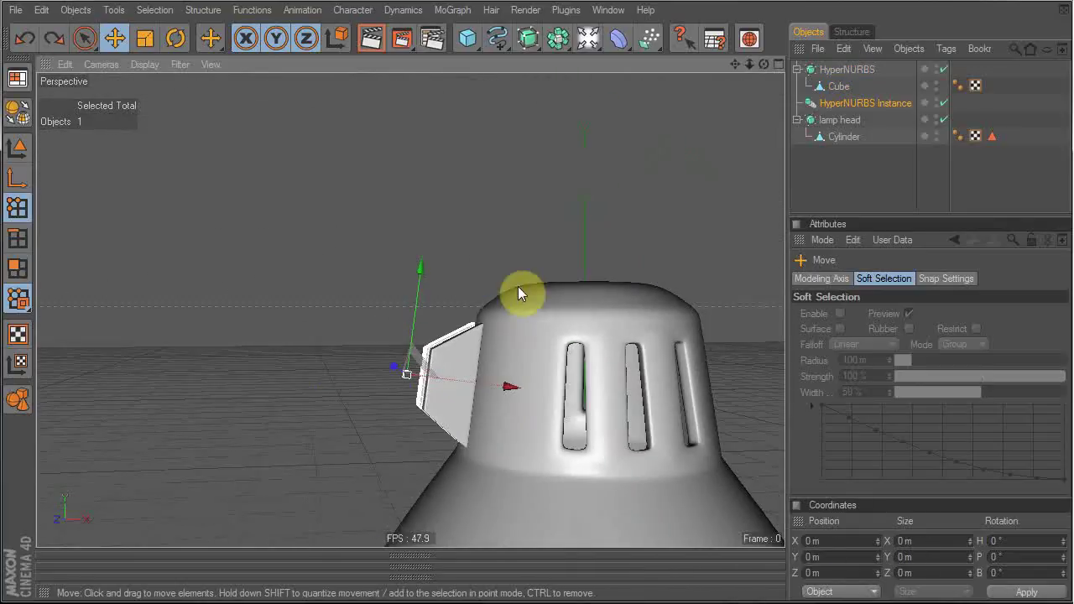
left_click_drag(530, 375, 532, 375, "alt")
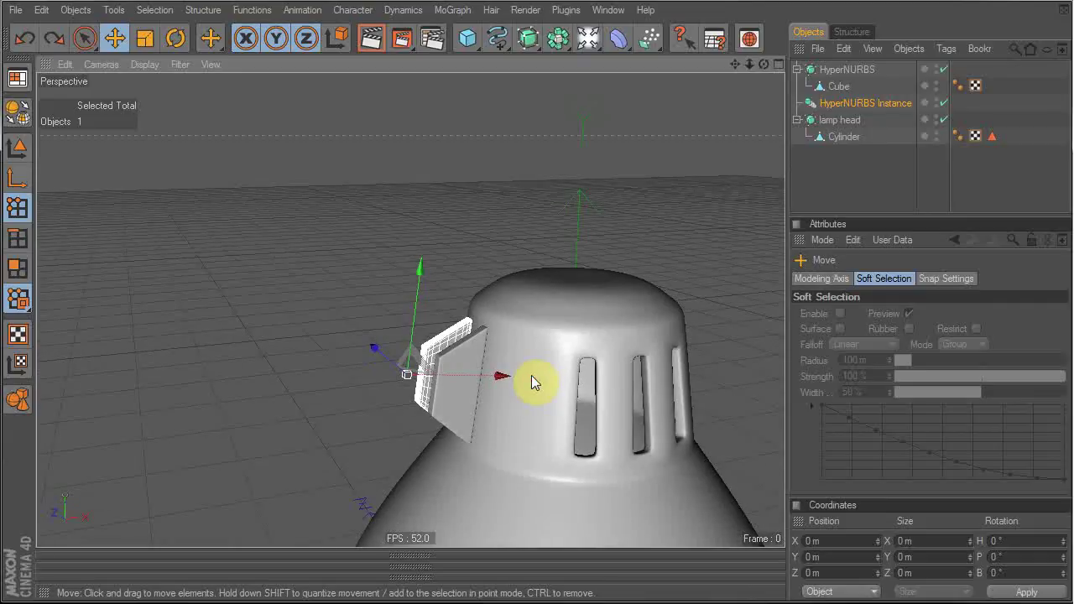
left_click_drag(369, 347, 583, 327, "alt")
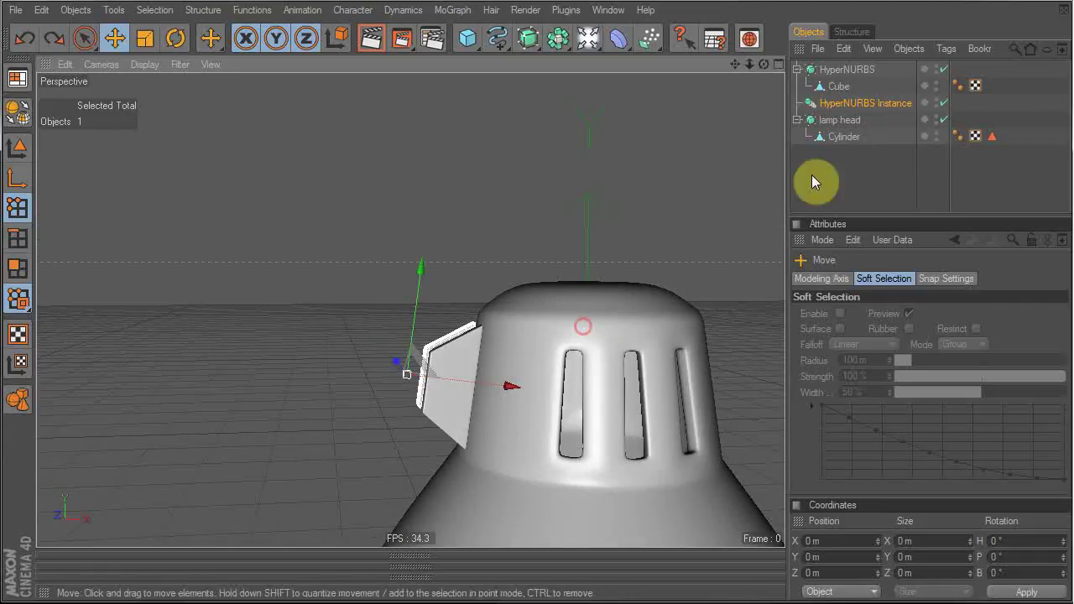
left_click(838, 69)
left_click(840, 97, "shift")
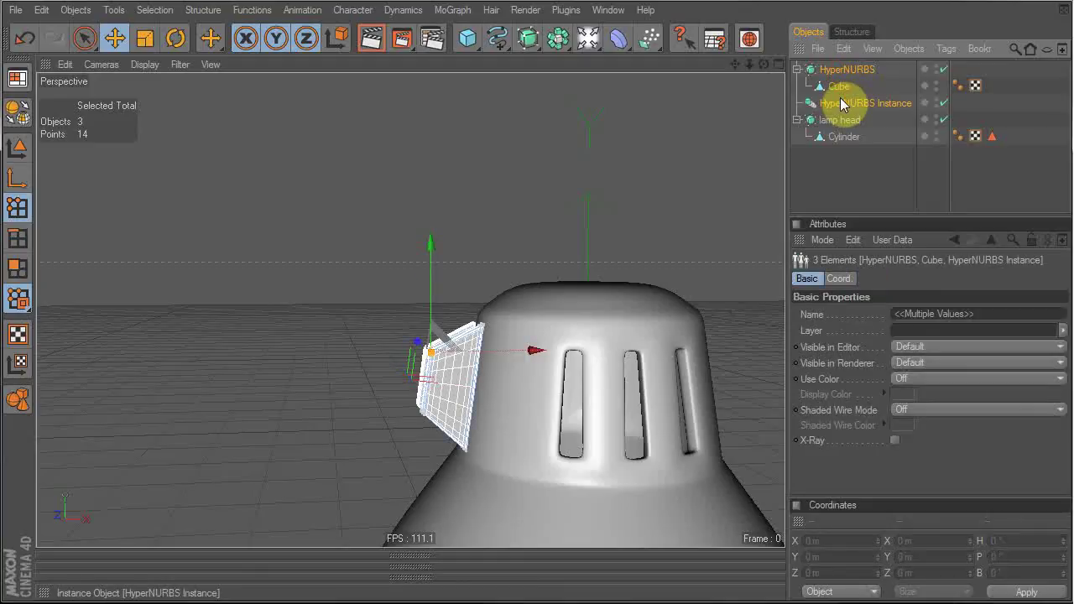
key("alt+g")
Move the plate group's axis along X to about -55 m, at the plates' edge facing the lamp head.
right_click_drag(522, 352, 575, 359, "alt")
left_click(12, 179)
middle_click(442, 314)
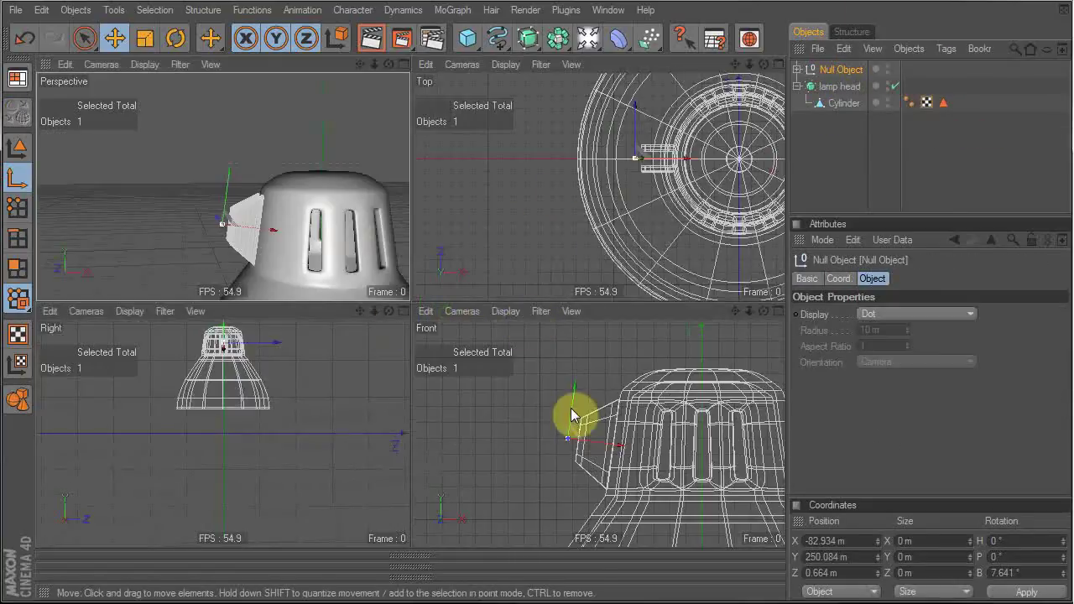
middle_click(652, 411)
left_click_drag(446, 344, 535, 356)
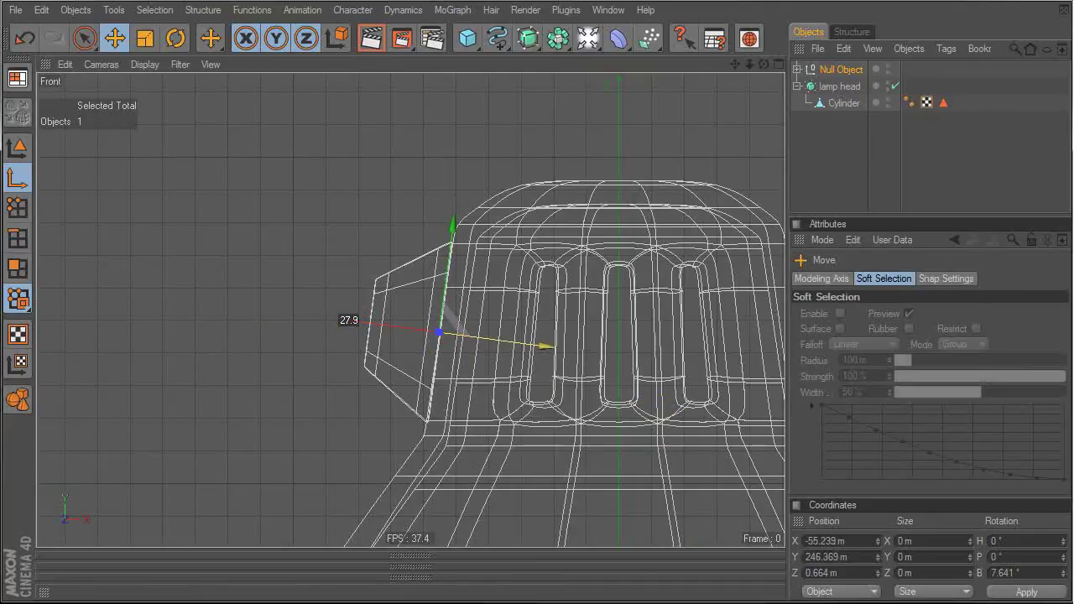
middle_click(446, 341)
Shift the plate group along its own X axis toward the lamp head, to about X -53 m.
right_click_drag(290, 205, 349, 204, "alt")
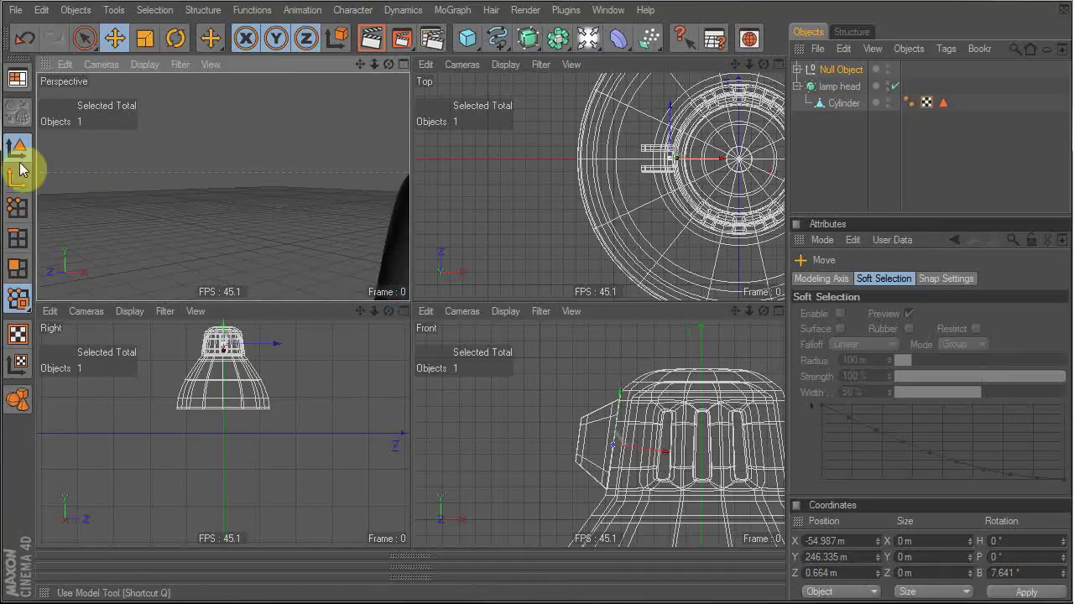
middle_click_drag(381, 173, 377, 175, "alt")
right_click_drag(377, 175, 336, 168, "alt")
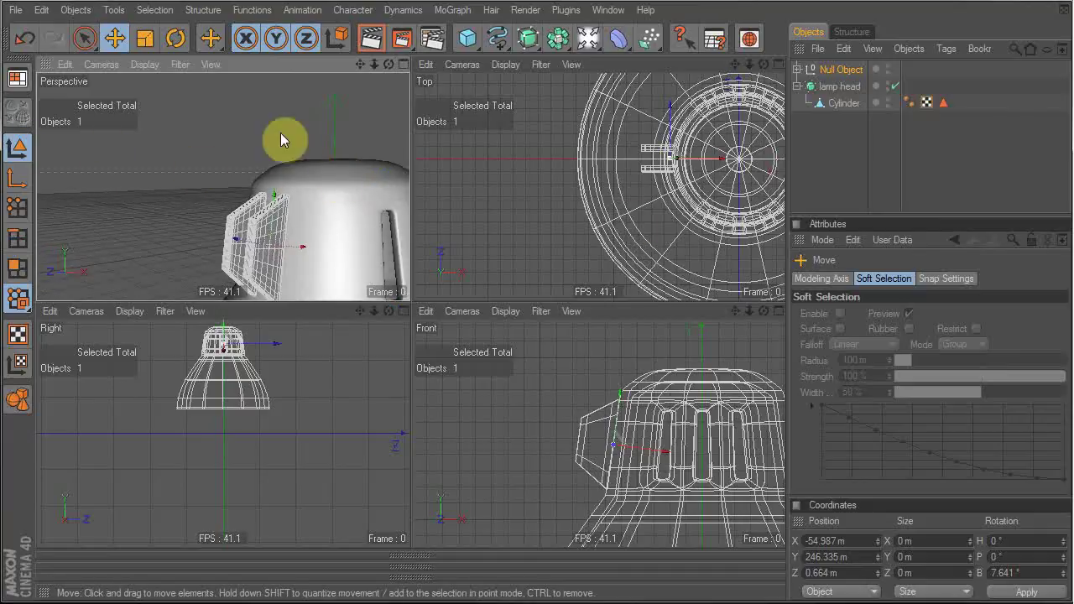
left_click(20, 172)
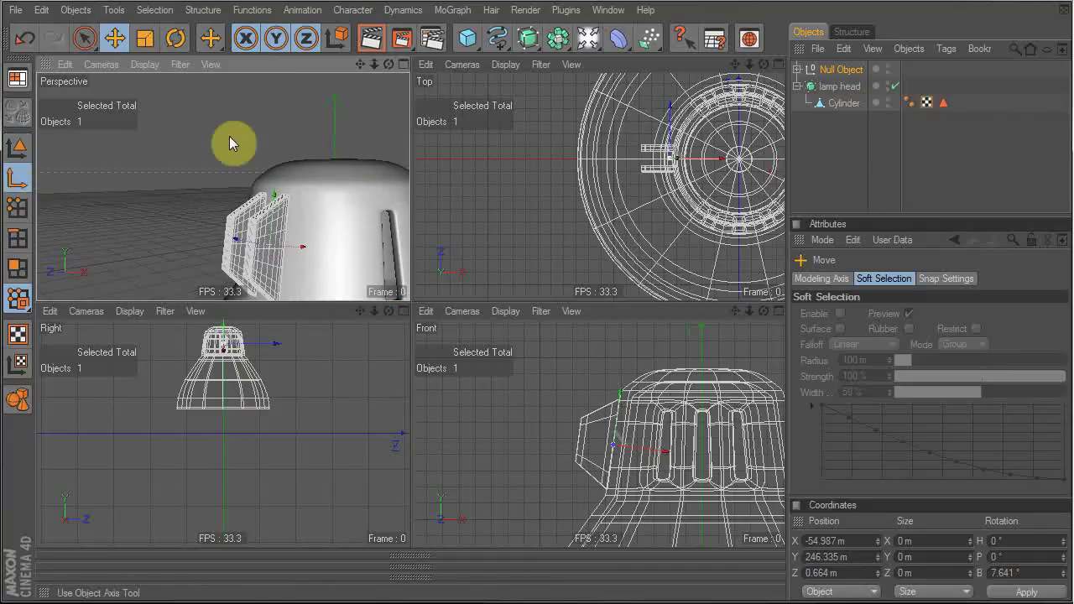
mouse_move(670, 439)
left_mouse_down()
mouse_move(726, 524)
mouse_move(728, 483)
mouse_move(631, 385)
mouse_move(653, 430)
left_mouse_up()
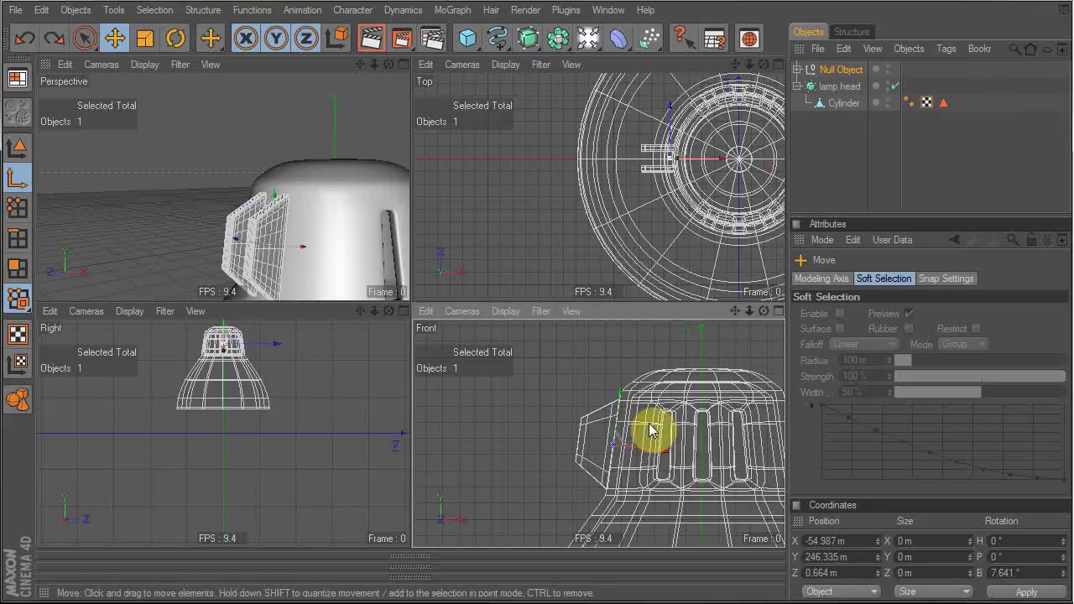
key("l")
key("r")
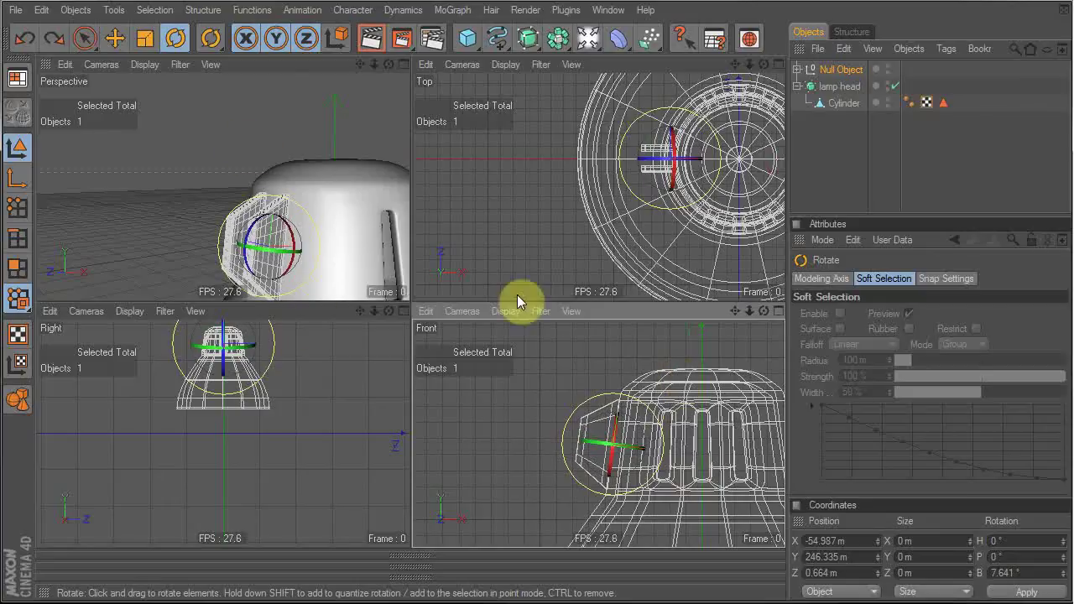
key("e")
left_click_drag(648, 451, 651, 451)
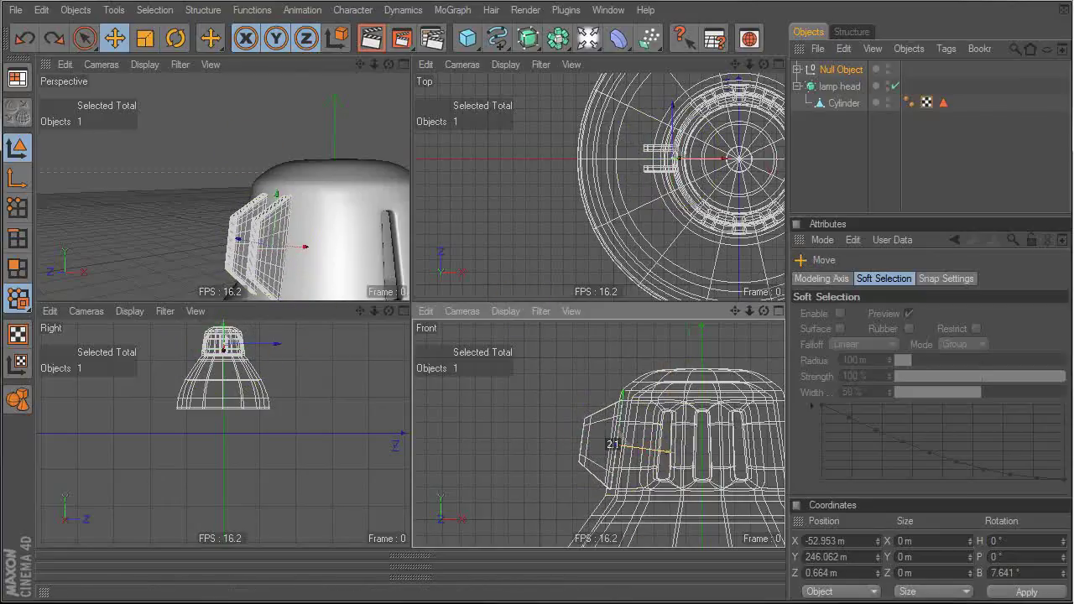
Group the plate null and the lamp head object under a new null named "Lamp head".
middle_click(276, 147)
left_click_drag(570, 380, 638, 394, "alt")
right_click_drag(542, 357, 482, 345, "alt")
left_click_drag(482, 344, 485, 366, "alt")
right_click_drag(592, 326, 481, 345, "alt")
left_click_drag(849, 73, 834, 82)
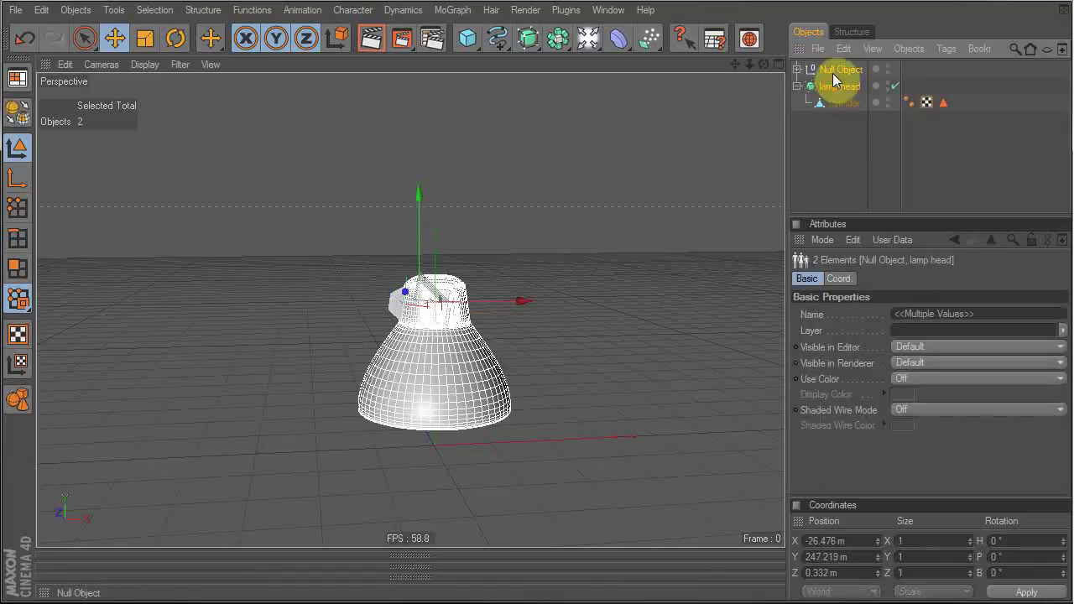
key("alt+g")
double_click(835, 70)
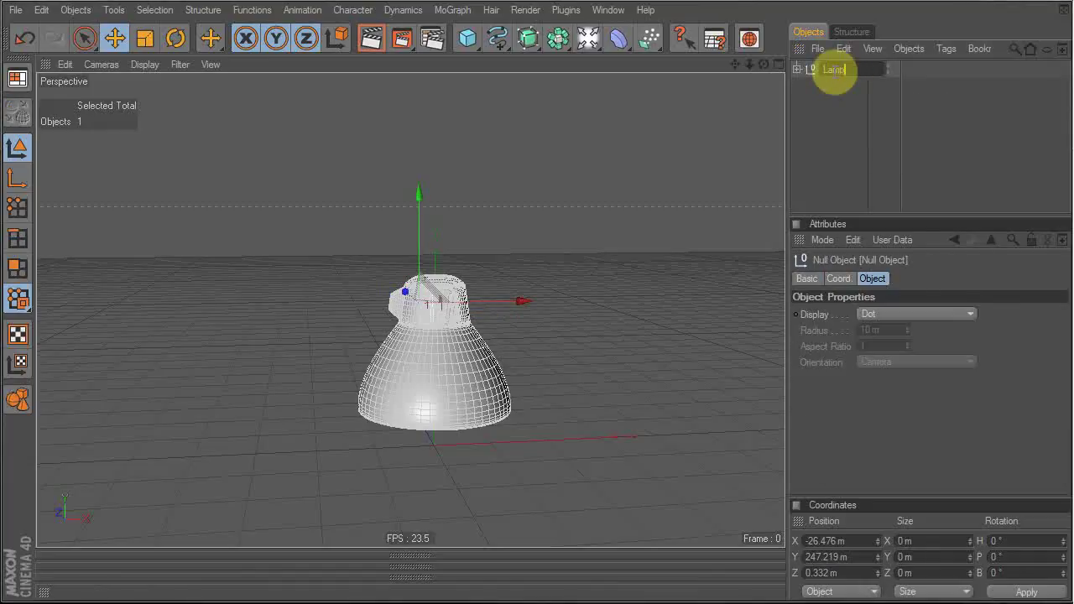
key("Return")
Try rotating the Lamp head group to a bank of about -57° in the front view, and undo it.
middle_click(319, 208)
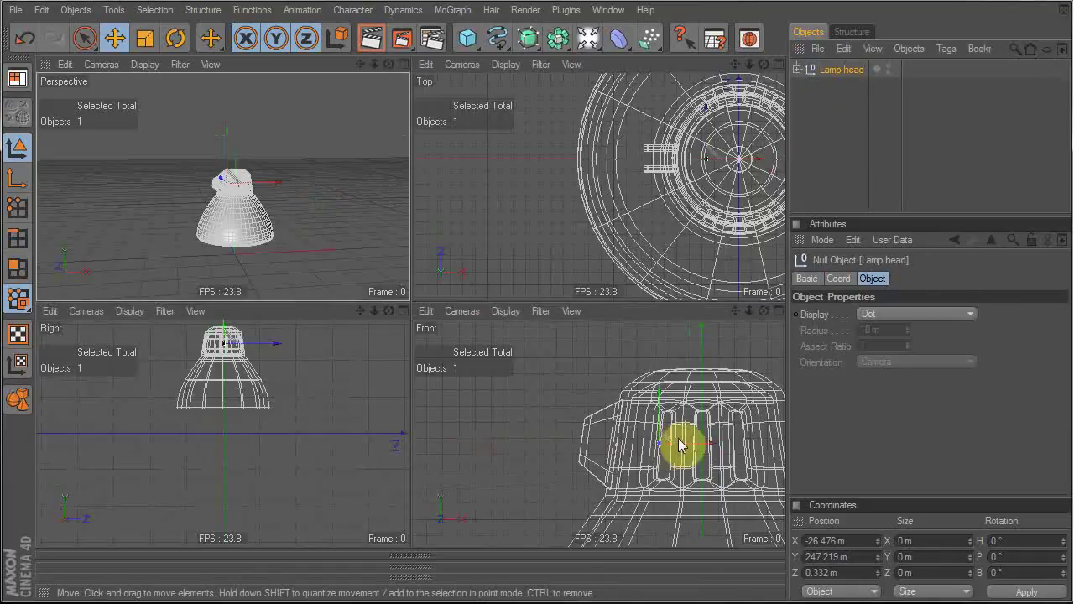
scroll(679, 444, "down", 3)
right_click_drag(711, 427, 653, 427, "alt")
middle_click_drag(712, 445, 690, 393, "alt")
right_click_drag(606, 427, 584, 327, "alt")
key("r")
left_click_drag(665, 401, 675, 340)
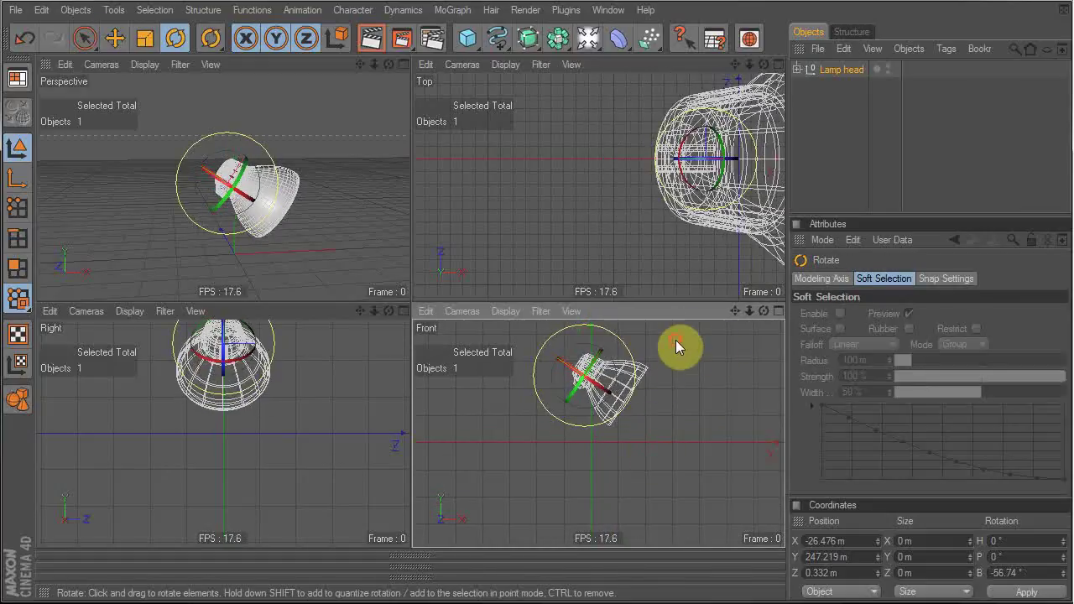
right_click_drag(642, 340, 583, 372, "alt")
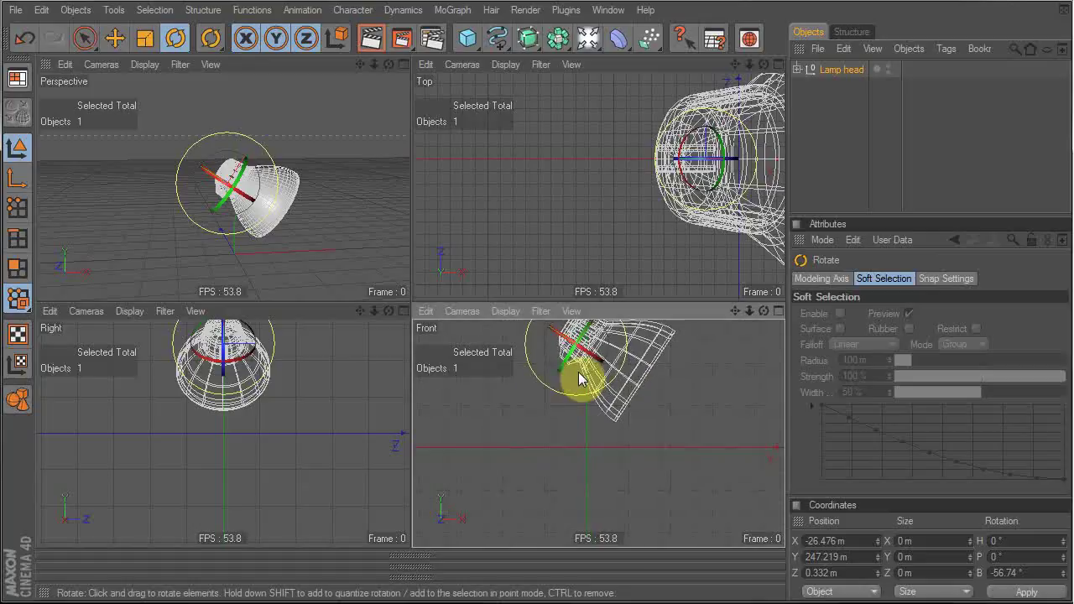
key("ctrl+z")
Move only the Lamp head group's axis along X to about -63 m, placing the pivot at the mounting plates.
middle_click(578, 372)
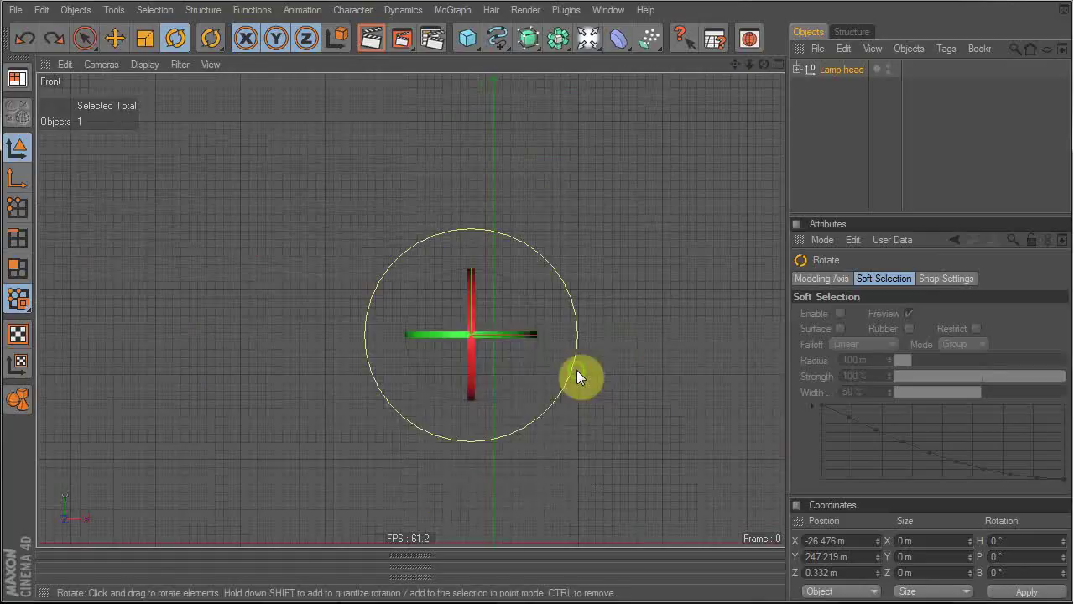
right_click_drag(286, 397, 293, 339, "alt")
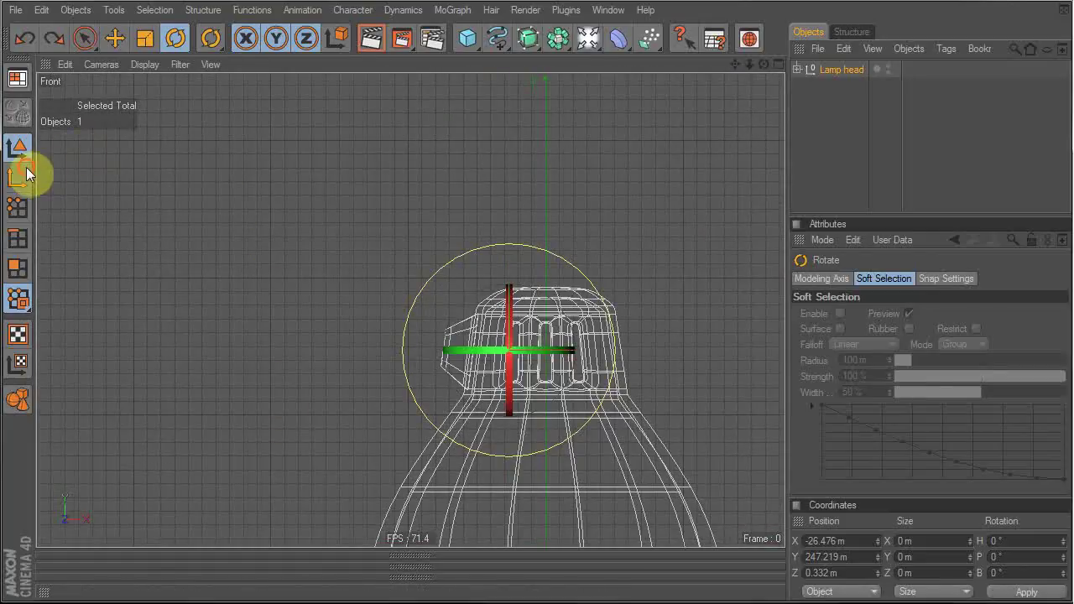
key("e")
left_click_drag(590, 400, 588, 382)
key("ctrl+z")
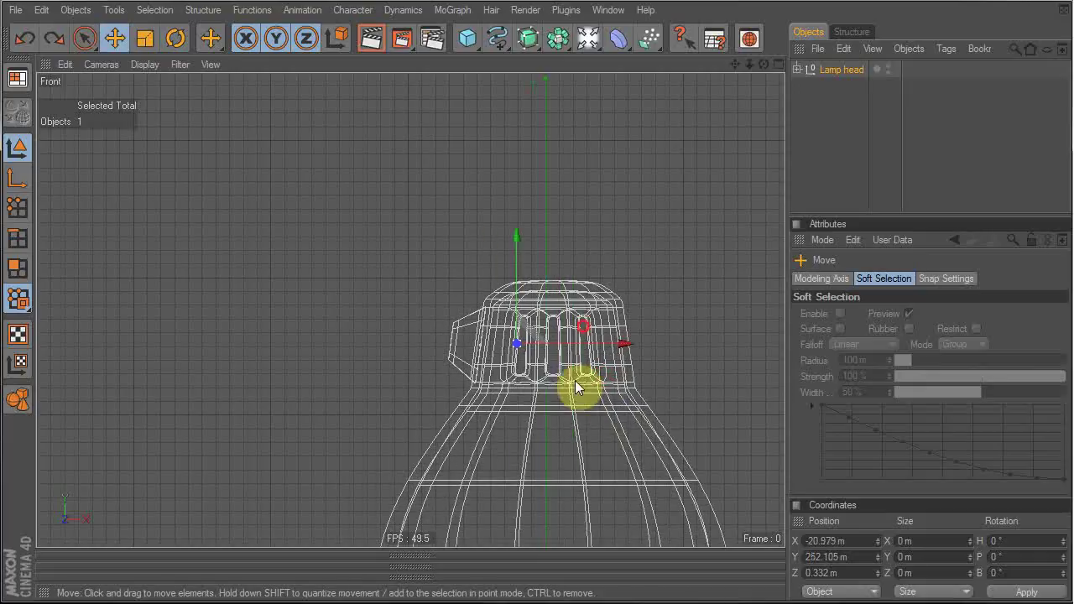
left_click(23, 169)
left_click_drag(513, 350, 471, 346)
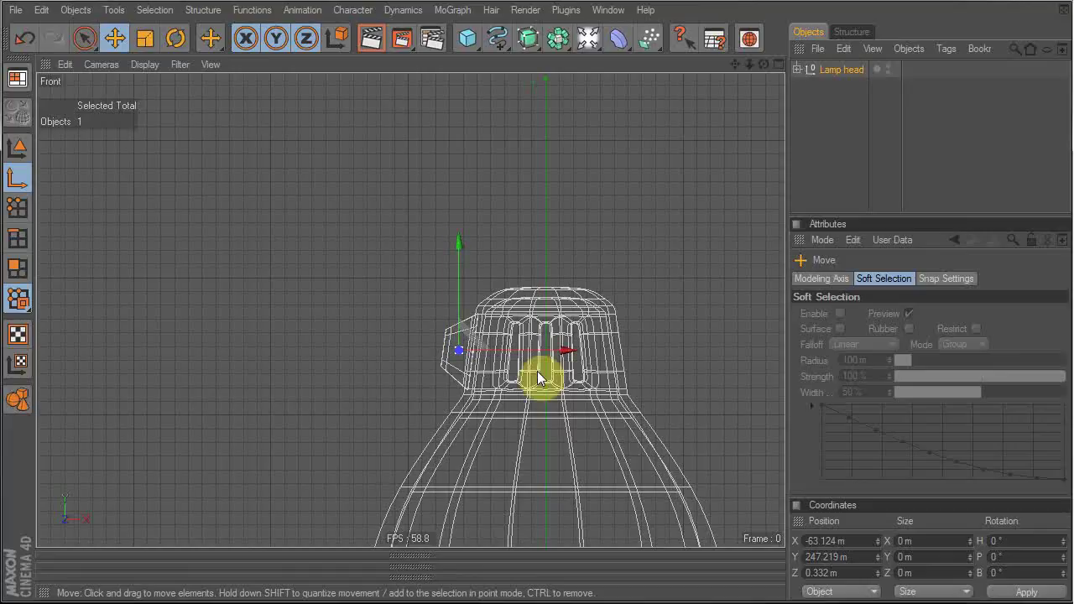
Rotate the Lamp head group around its pivot to a bank of about -56° in the front view.
right_click_drag(579, 248, 539, 297, "alt")
key("Return")
middle_click(549, 304)
right_click_drag(649, 396, 625, 406, "alt")
key("r")
mouse_move(700, 431)
left_mouse_down()
mouse_move(667, 345)
mouse_move(686, 433)
left_mouse_up()
Raise the Lamp head group in the front view to about X 39 m, Y 466 m.
key("e")
middle_click(701, 436)
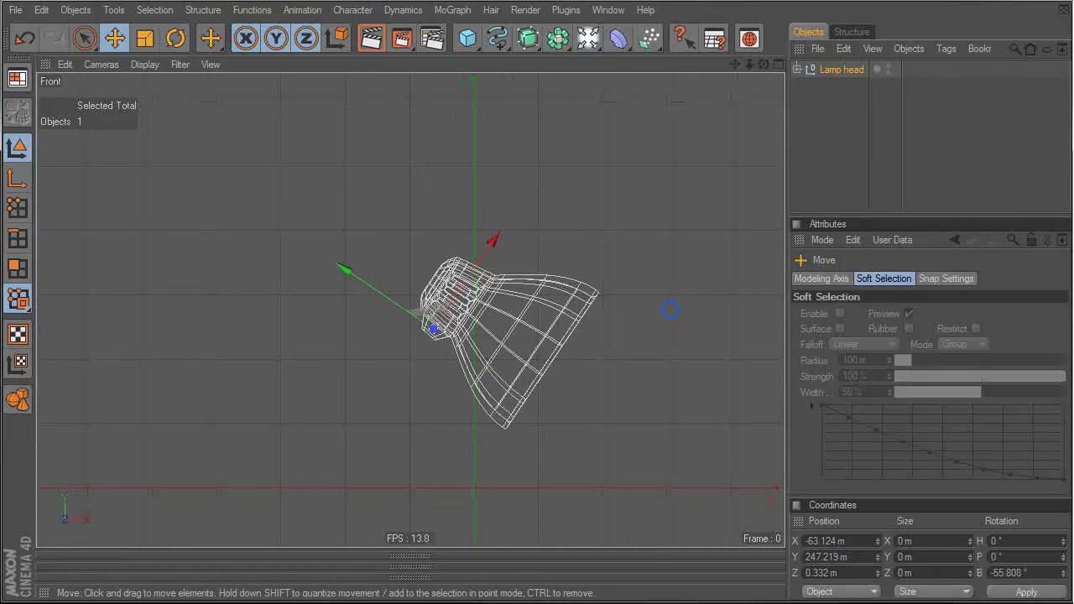
left_click_drag(509, 358, 542, 285)
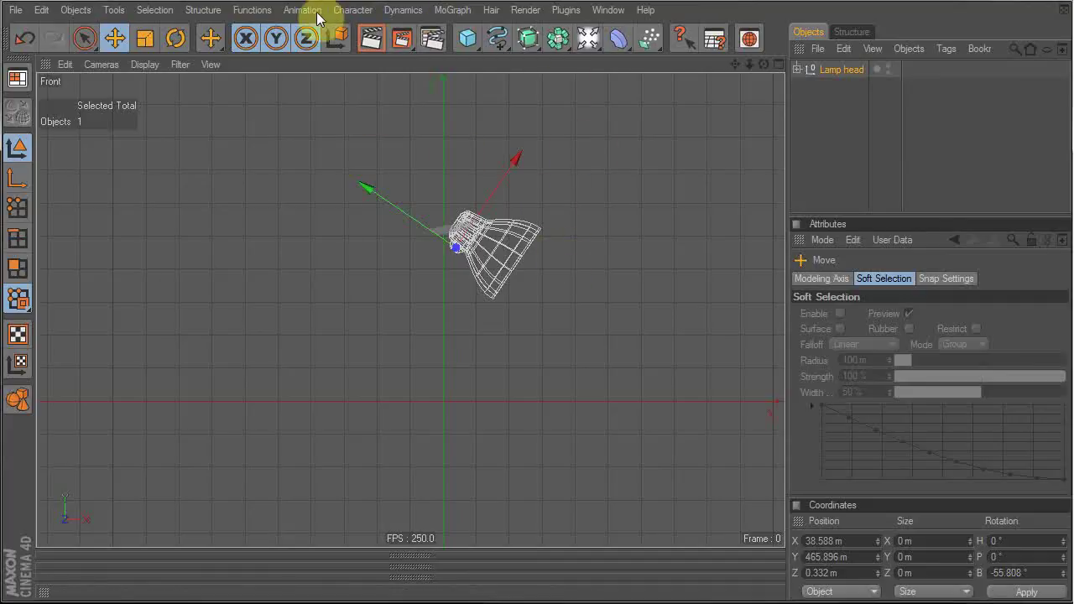
Draw a three-joint chain with the Joint Tool from the lamp head's plates through an elbow to a base near the origin.
left_click(345, 10)
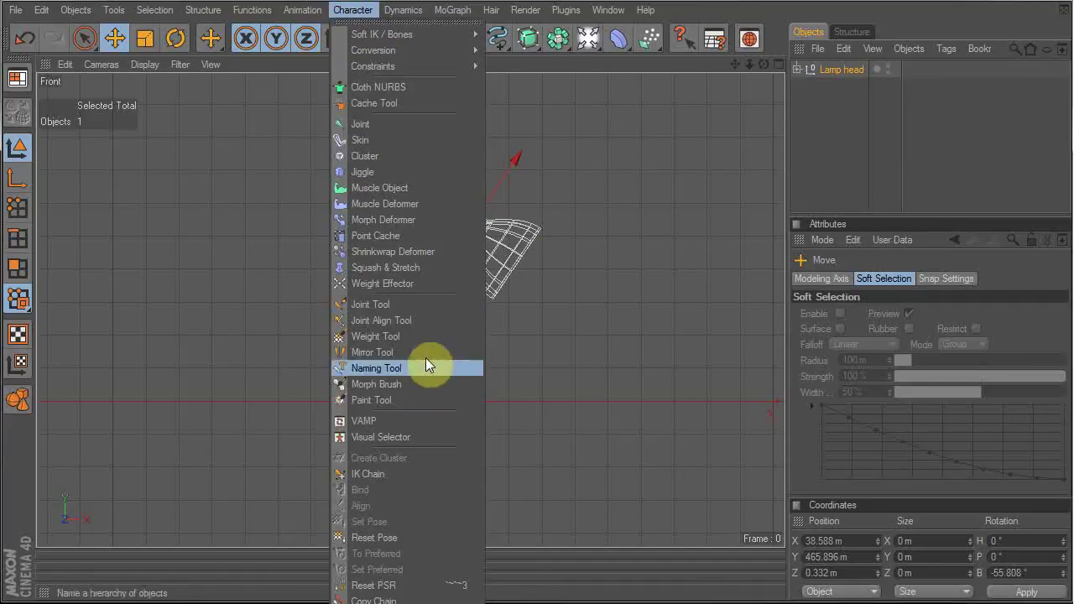
left_click(422, 307)
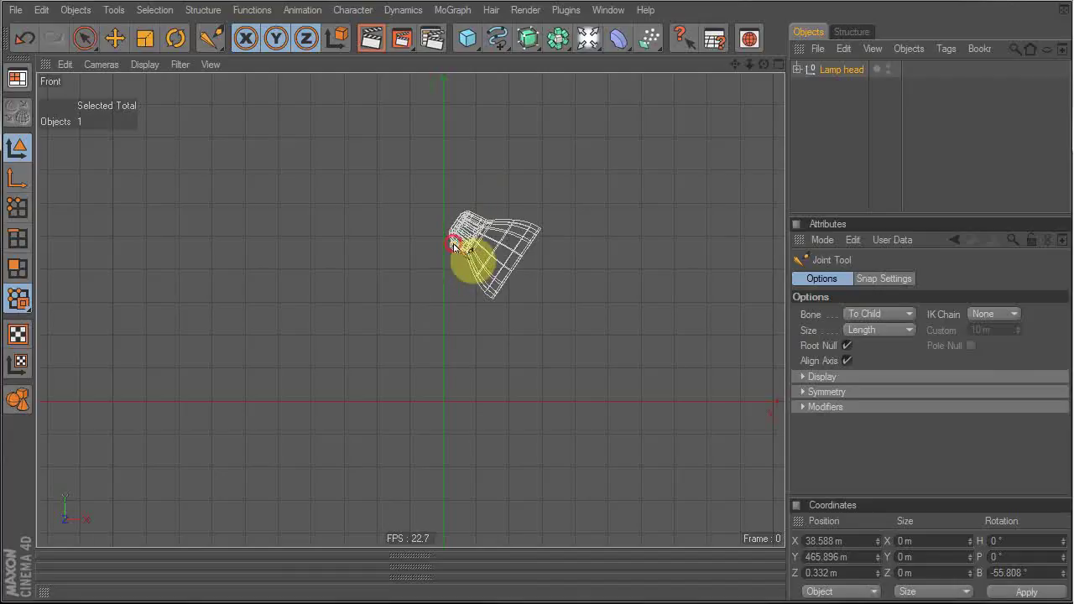
left_click(455, 246, "ctrl")
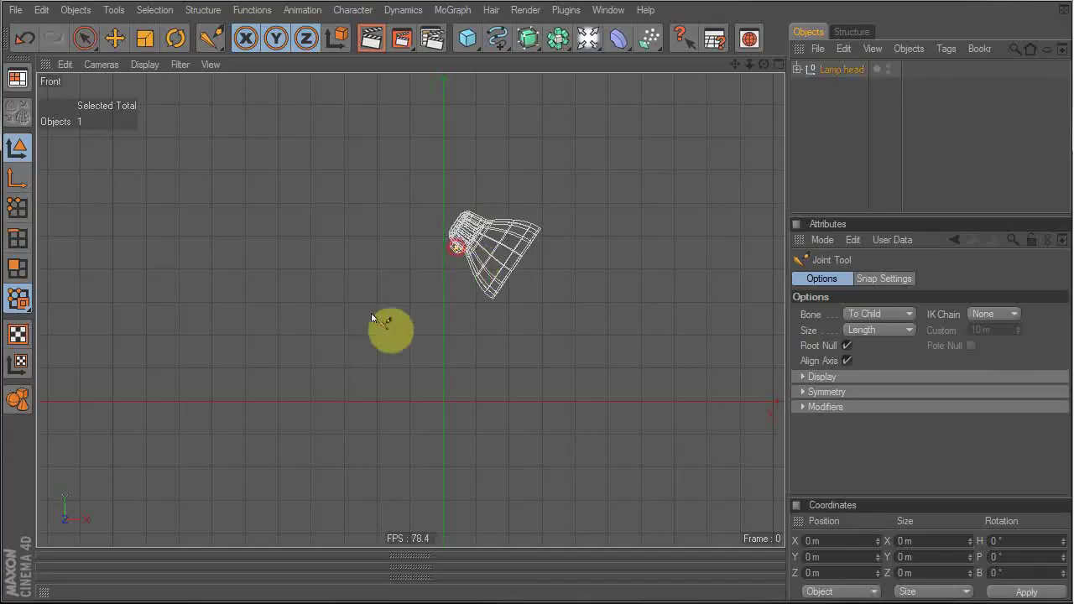
left_click(335, 338, "ctrl")
left_click(405, 386, "ctrl")
mouse_move(438, 401)
left_mouse_down("ctrl")
mouse_move(462, 410)
mouse_move(451, 406)
left_mouse_up("ctrl")
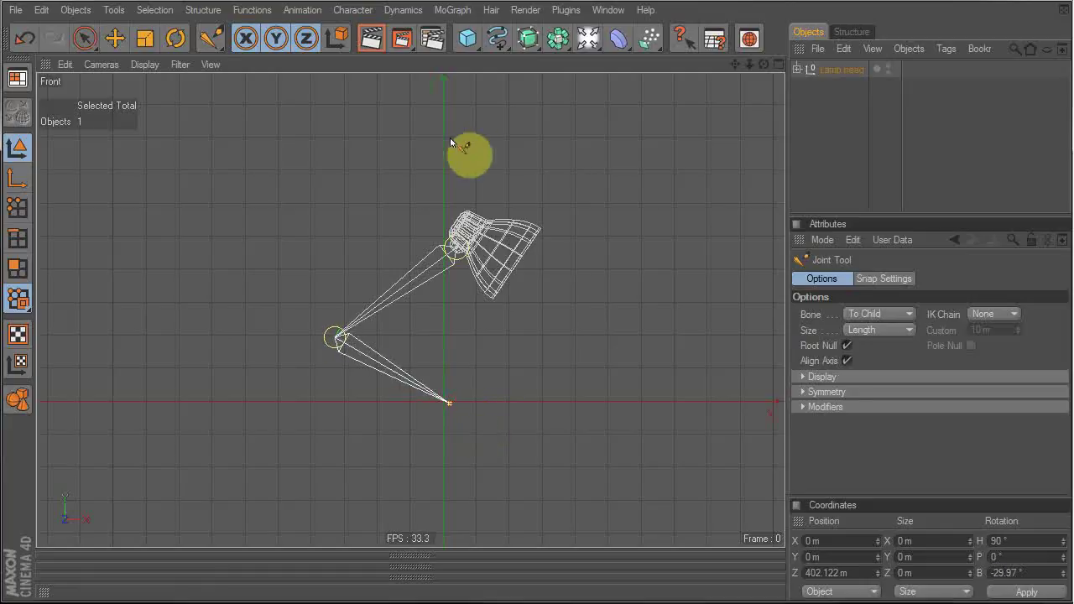
Adjust the elbow and base joints in the front view, placing the elbow farther out and higher with the base near the origin.
left_click_drag(337, 338, 322, 279)
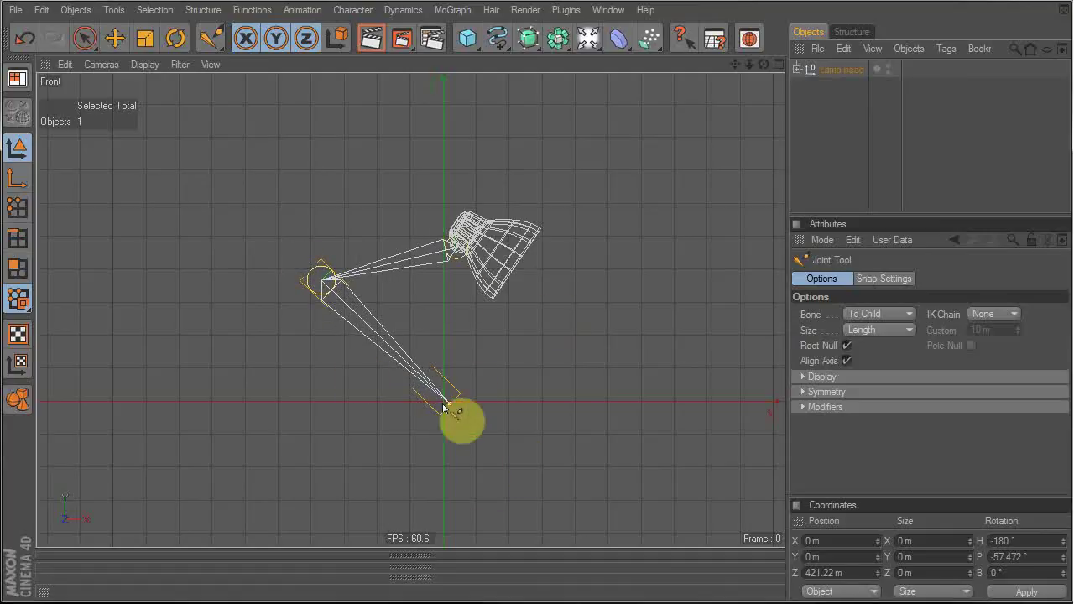
left_click_drag(451, 405, 475, 400)
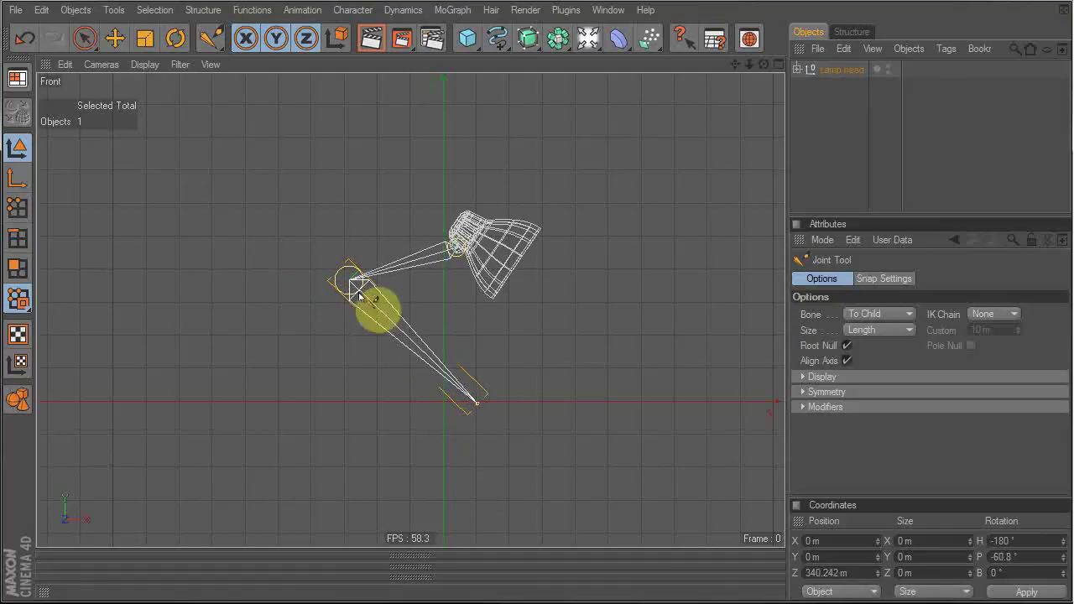
left_click_drag(352, 309, 358, 324)
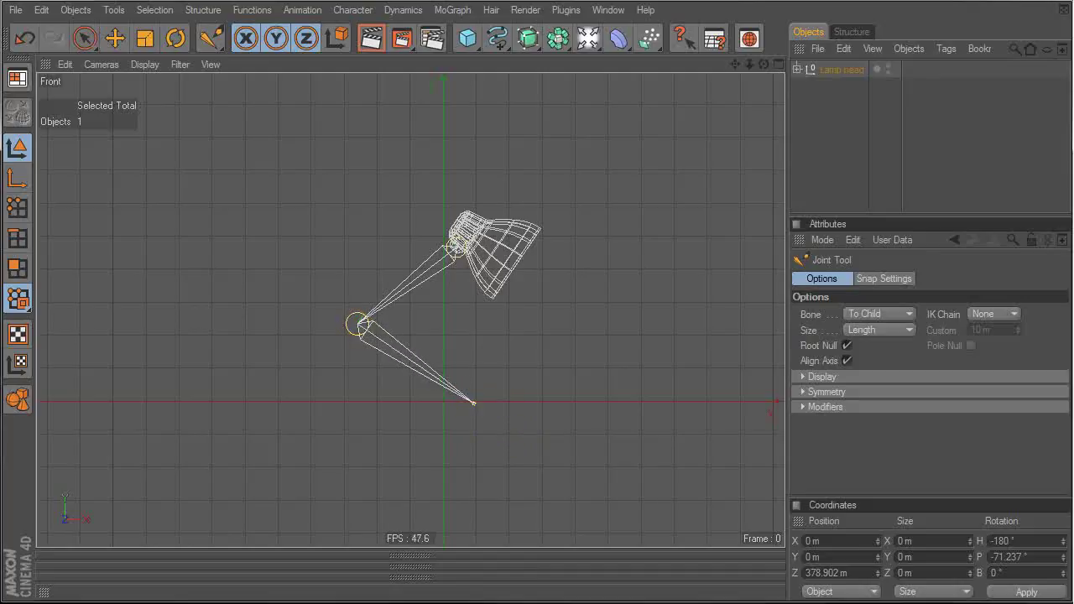
left_click_drag(436, 402, 441, 402)
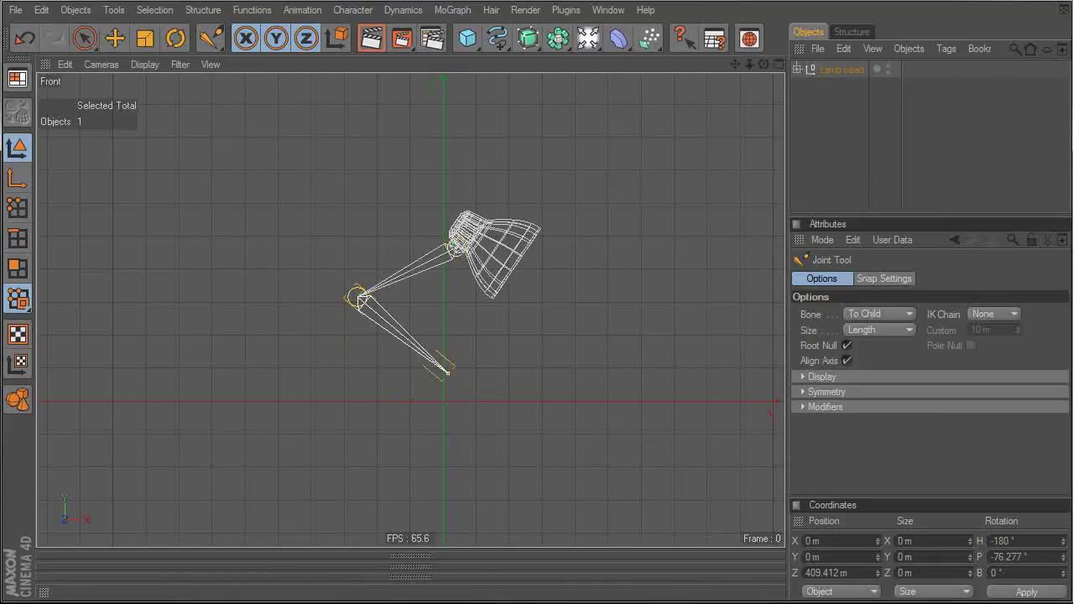
left_click_drag(437, 391, 443, 397)
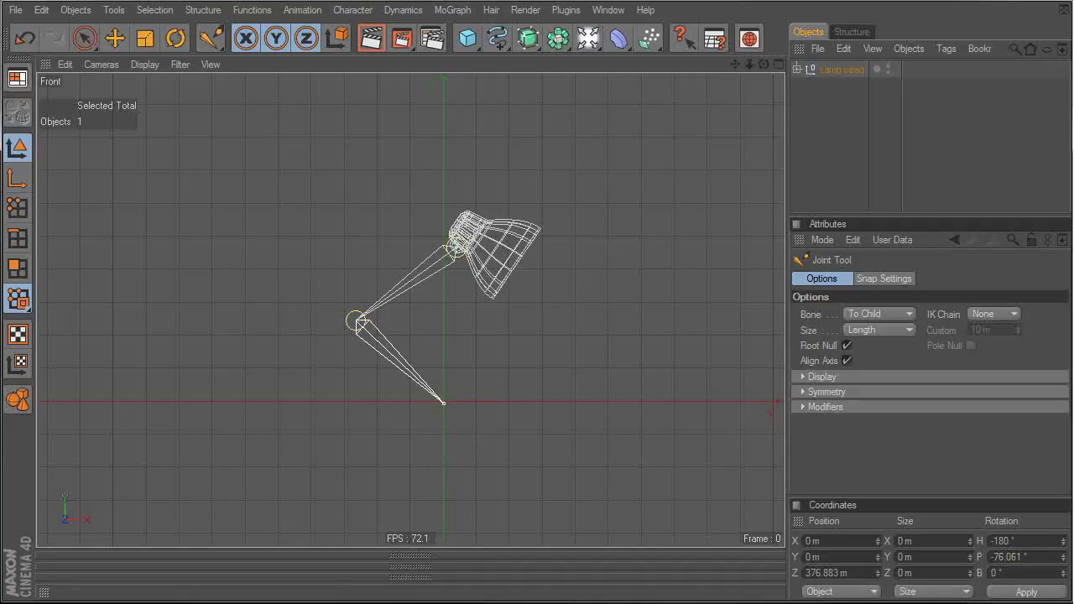
left_click(410, 367)
left_click_drag(356, 321, 316, 290)
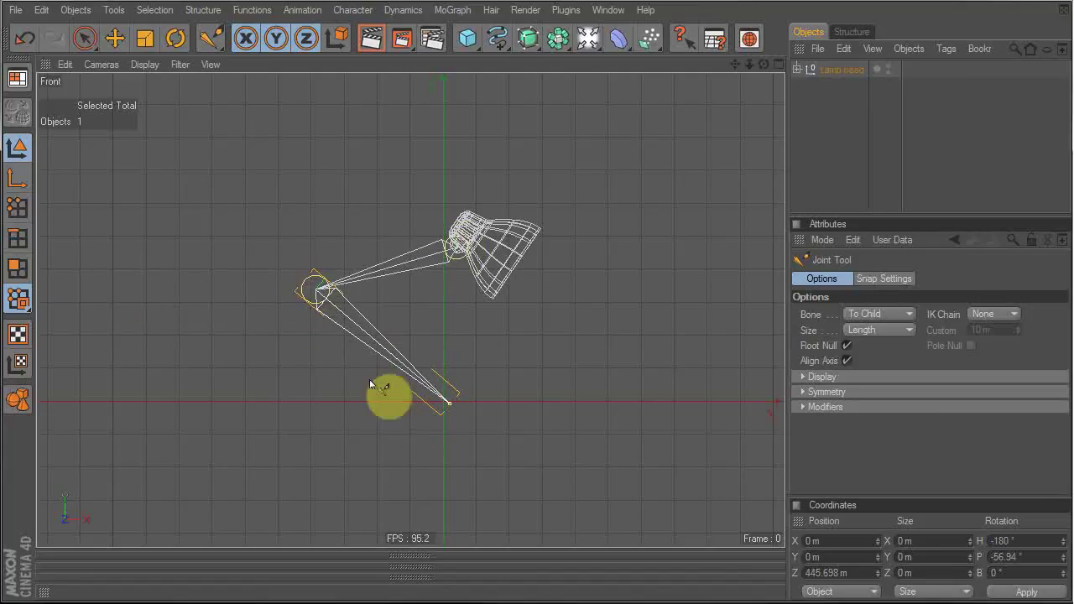